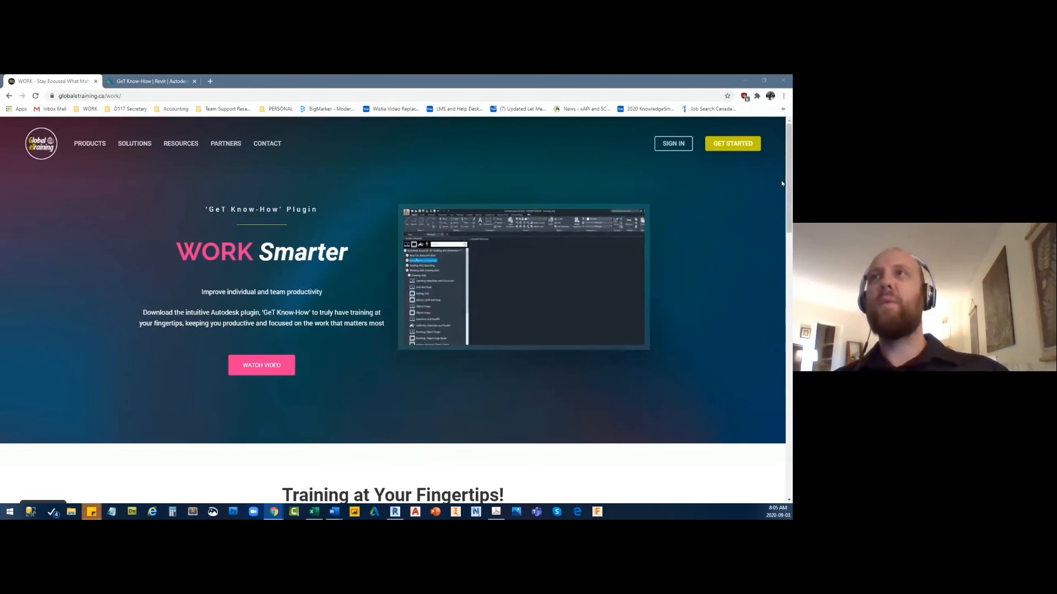
Step: Review the GeT Know-How plugin's product page down to its free download section, and its Autodesk App Store listing
left_click_drag(788, 181, 787, 421)
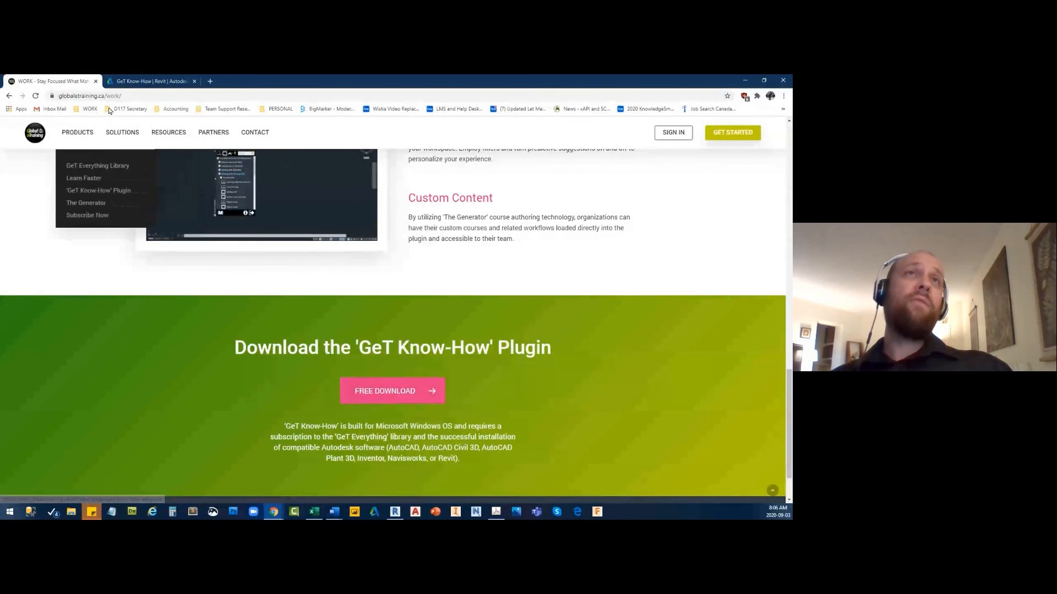
left_click(133, 82)
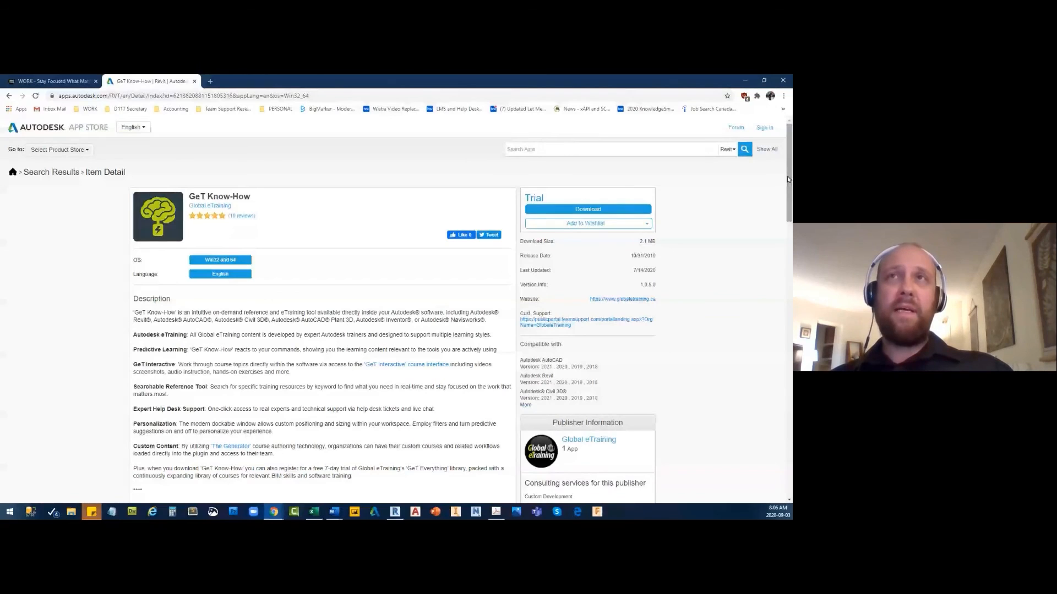
mouse_move(787, 177)
left_mouse_down()
mouse_move(787, 257)
mouse_move(787, 189)
left_mouse_up()
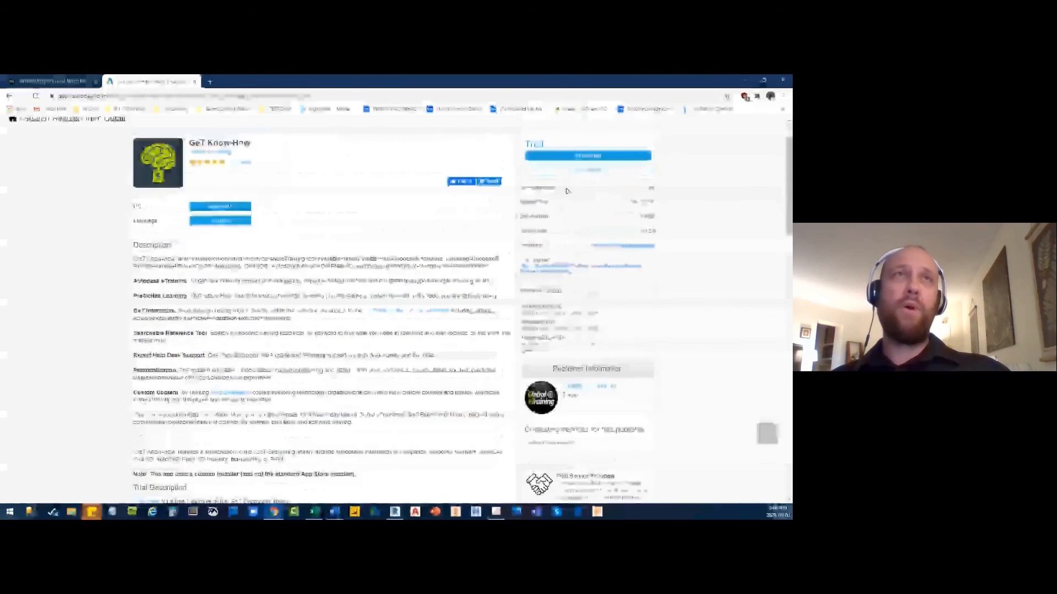
Step: Switch to Revit and look through the docked Project Browser, Properties and Global eTraining palettes
left_click(394, 512)
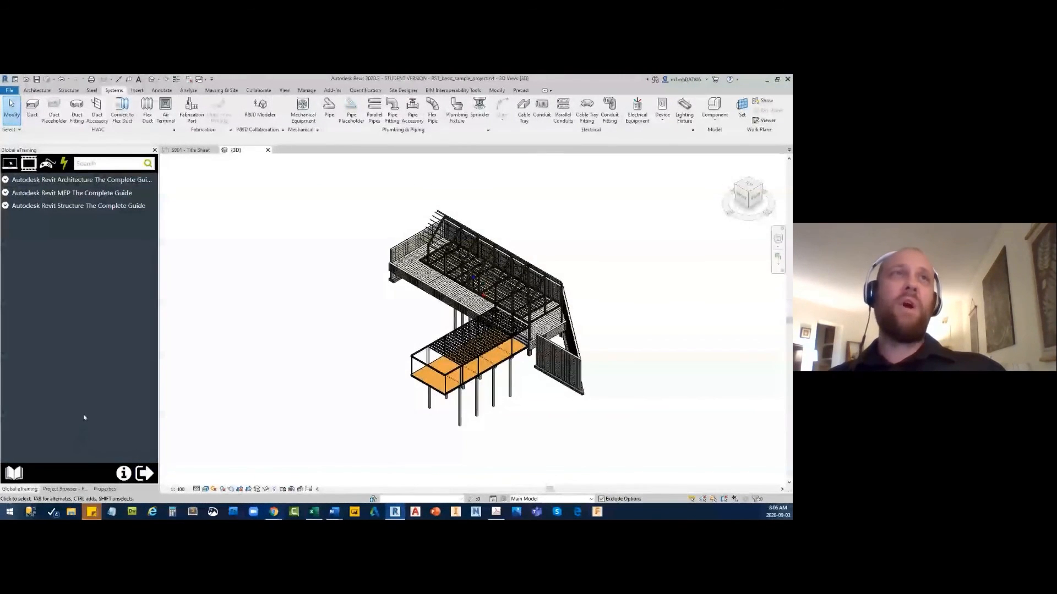
left_click(84, 490)
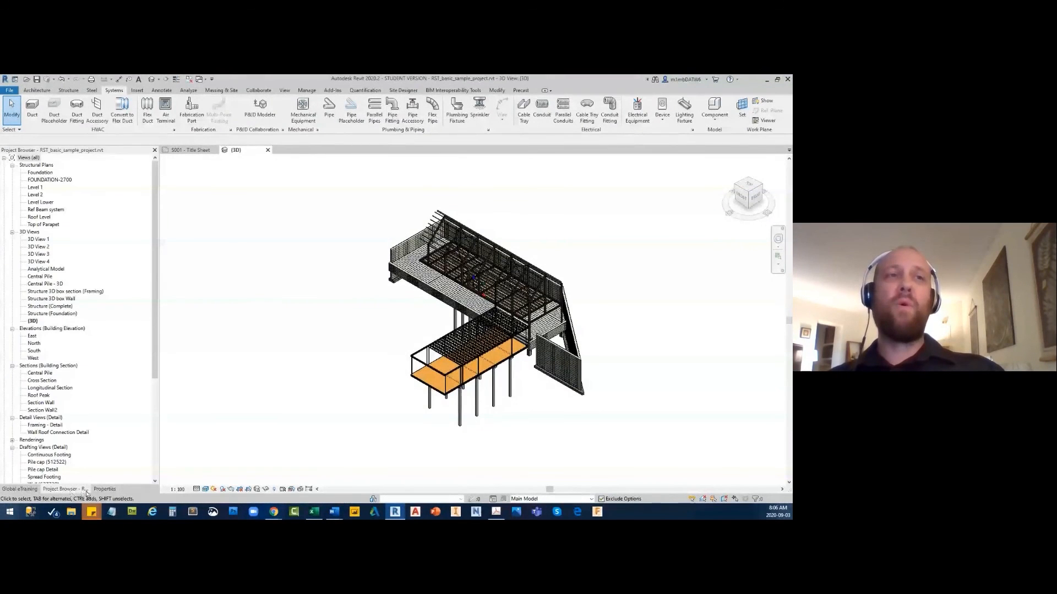
left_click(104, 489)
left_click(22, 489)
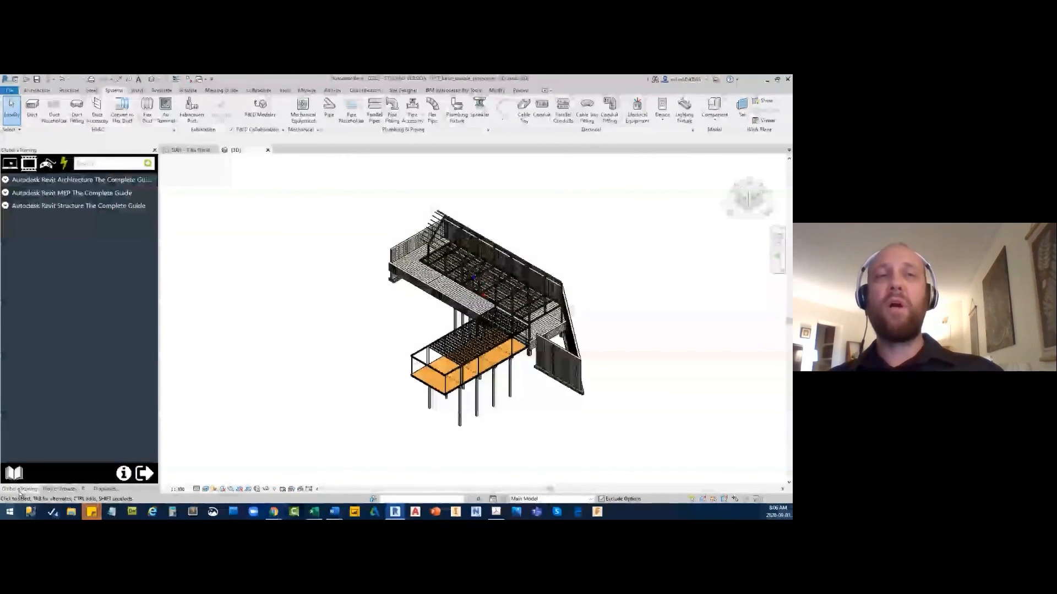
Step: Expand the Autodesk Revit Architecture course in the training list and show its What's New for Revit 2021 topics
left_click(39, 184)
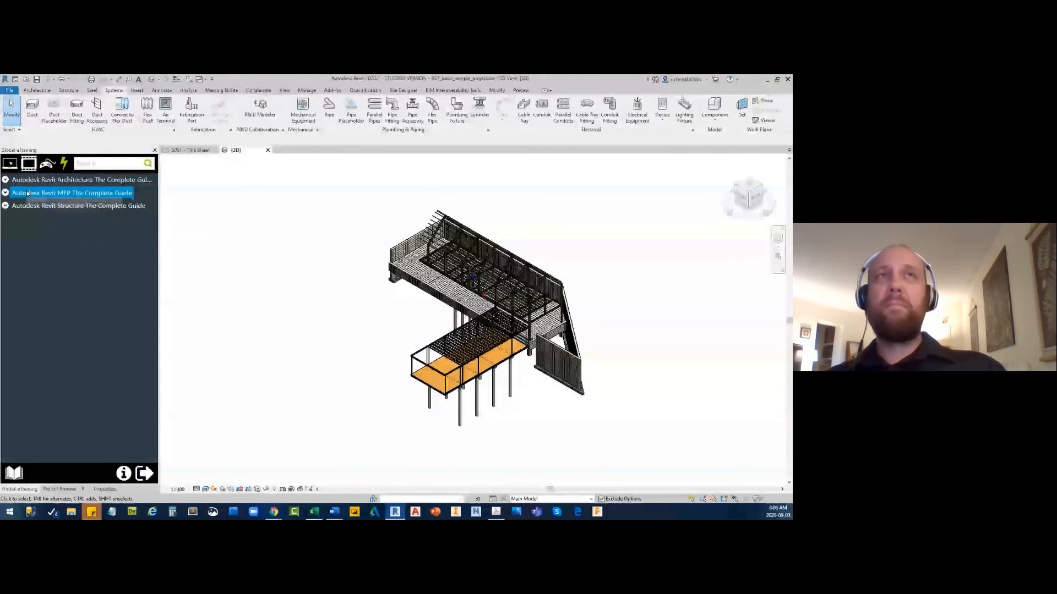
left_click(11, 184)
left_click(5, 181)
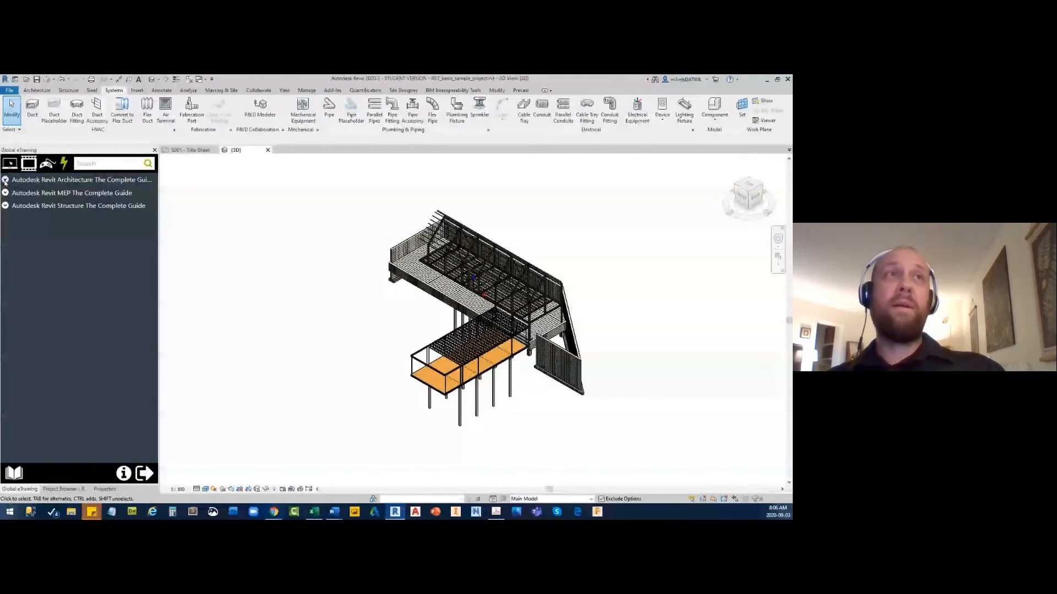
left_click(5, 180)
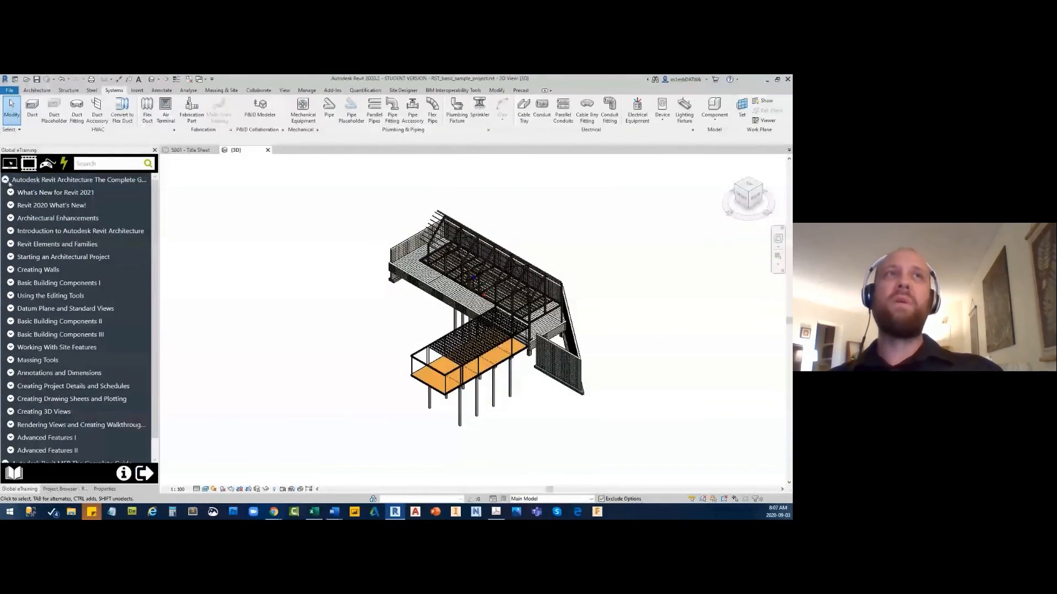
left_click(11, 192)
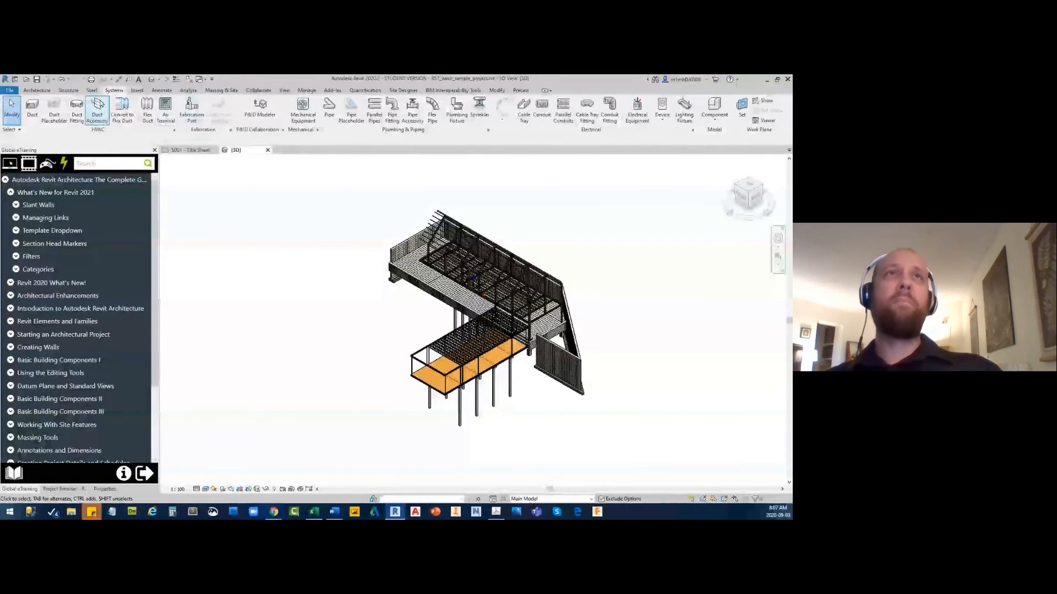
Step: Bring up training suggestions for the Lighting Fixture command, dismissing the save reminder and declining to load a family
left_click(685, 115)
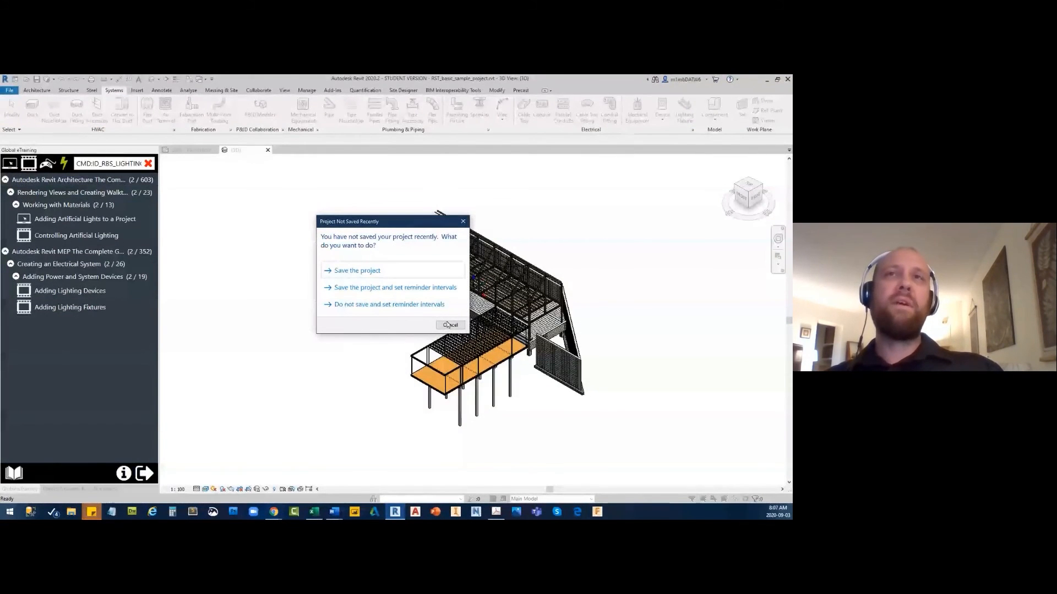
left_click(464, 222)
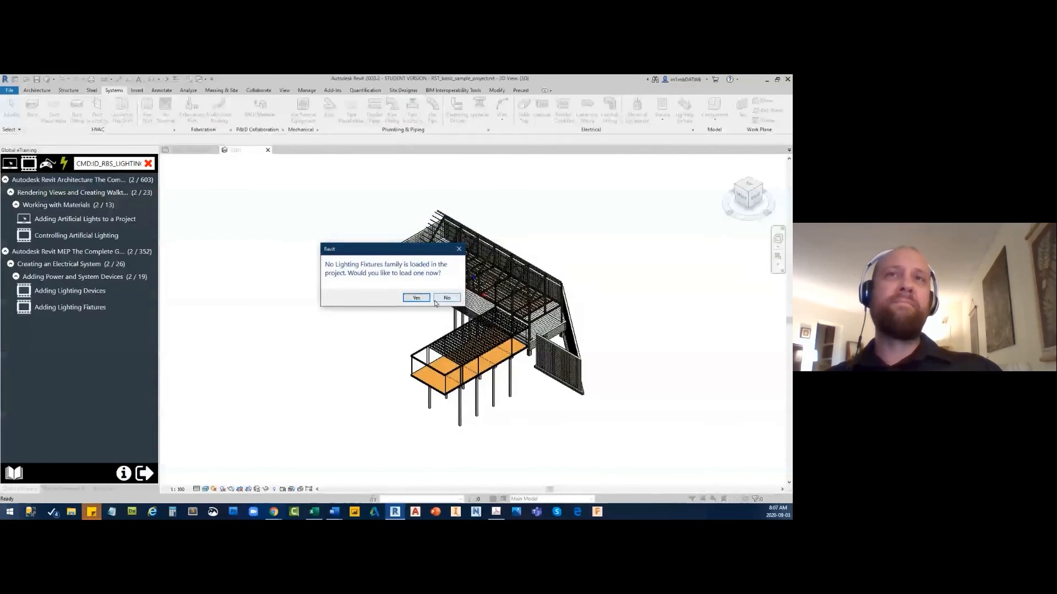
left_click(442, 298)
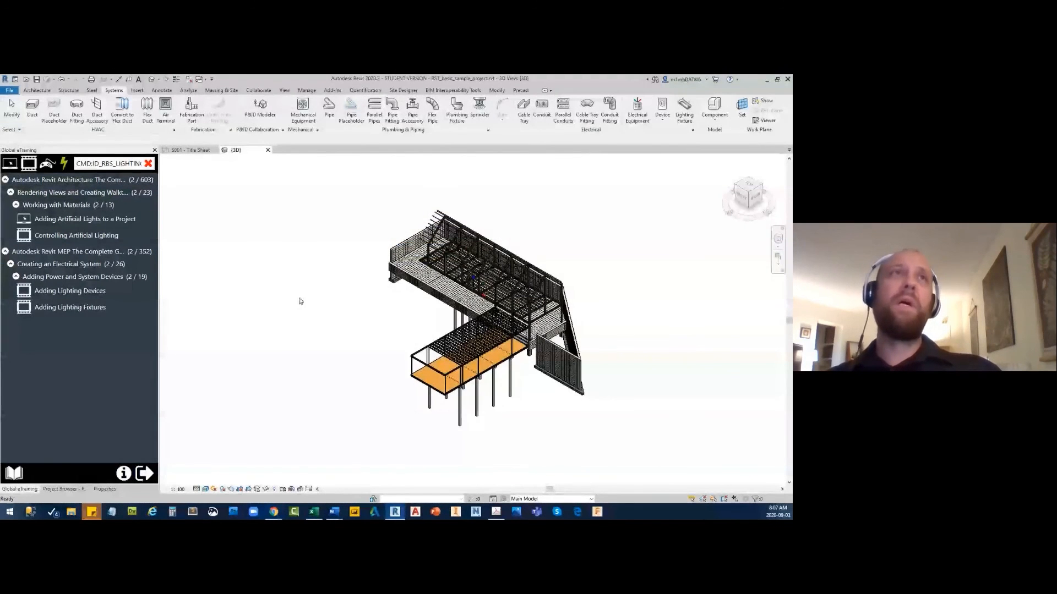
Step: Bring up training suggestions for the Duct command and for the electrical Device command, without loading a family
left_click(33, 110)
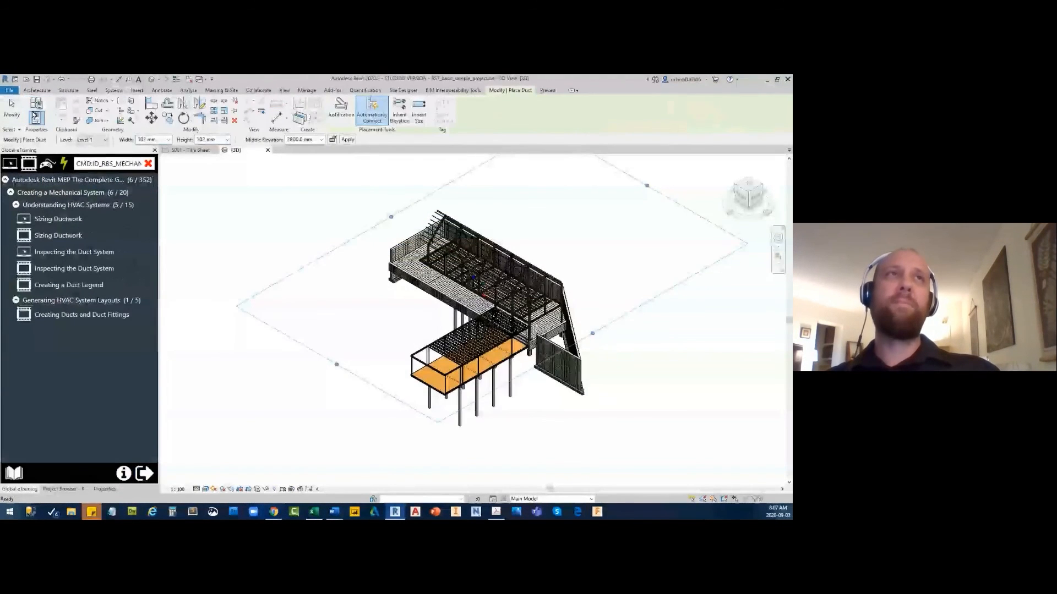
left_click(11, 110)
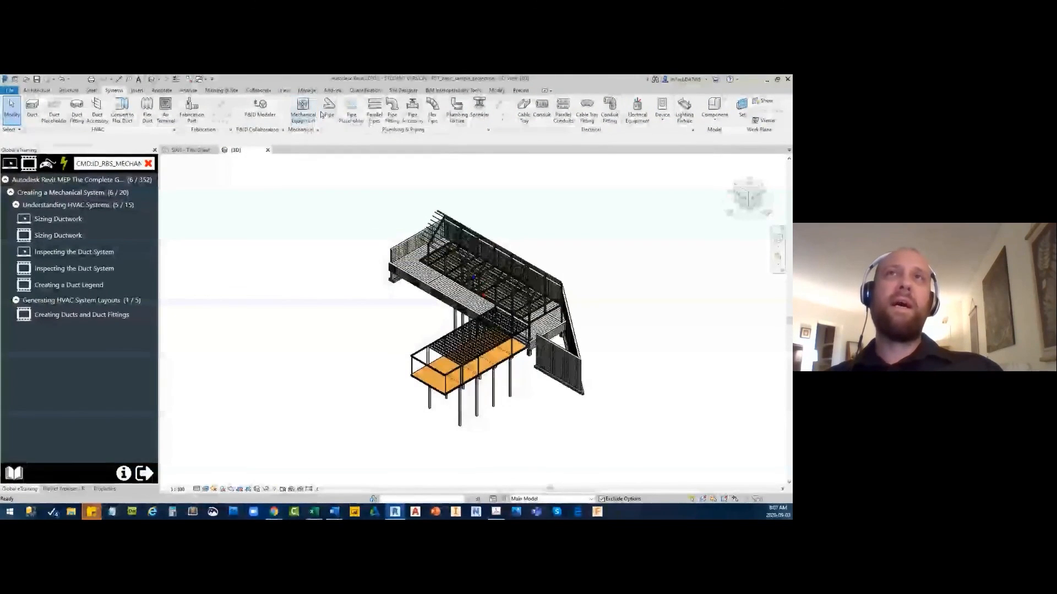
left_click(662, 107)
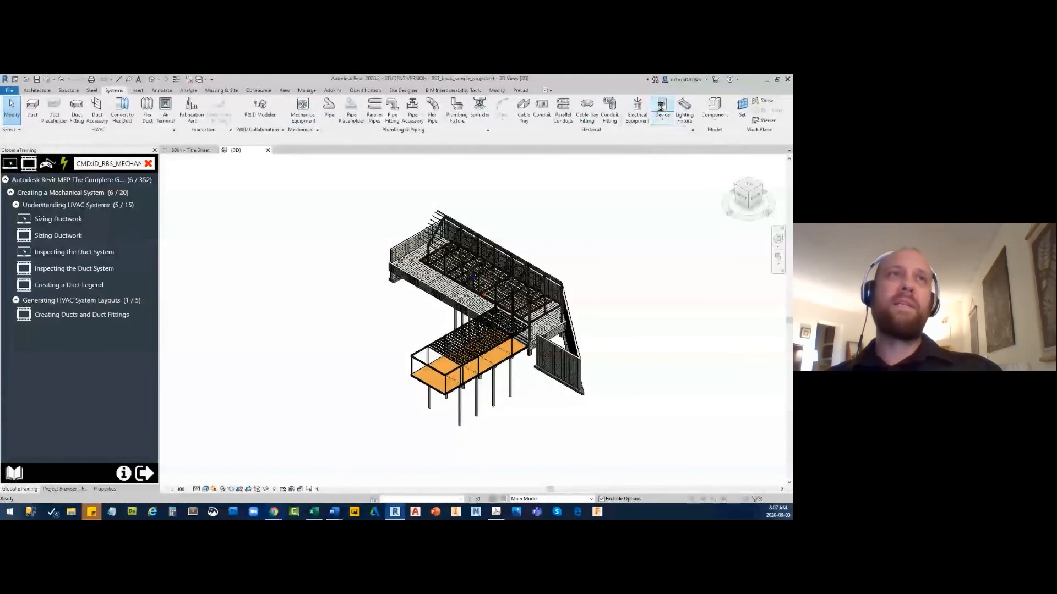
left_click(446, 298)
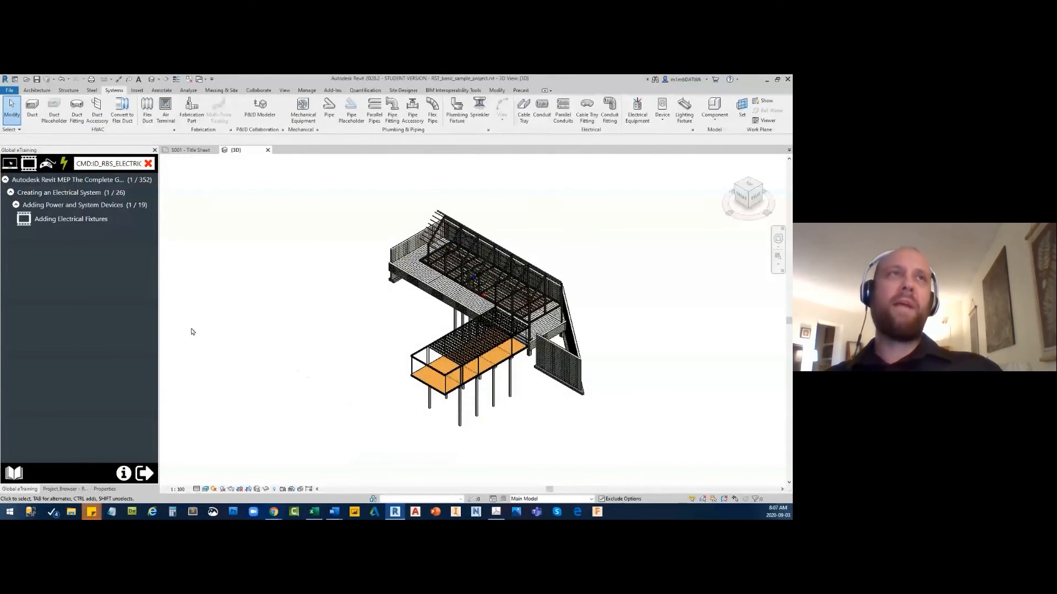
Step: Start the Duct command and check how the lesson-type filter changes its suggested training topics
left_click(33, 110)
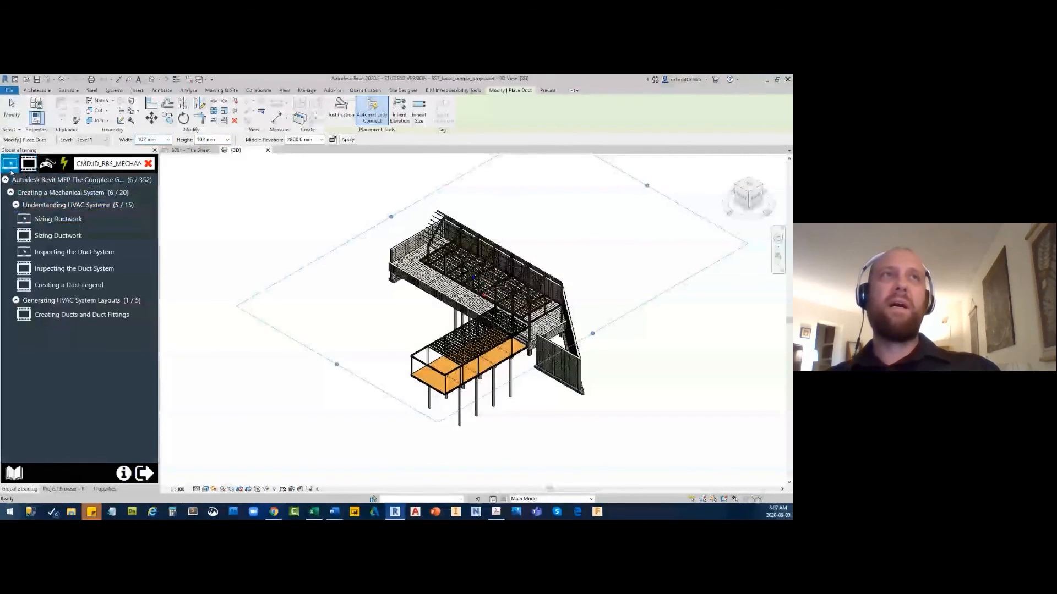
left_click(11, 170)
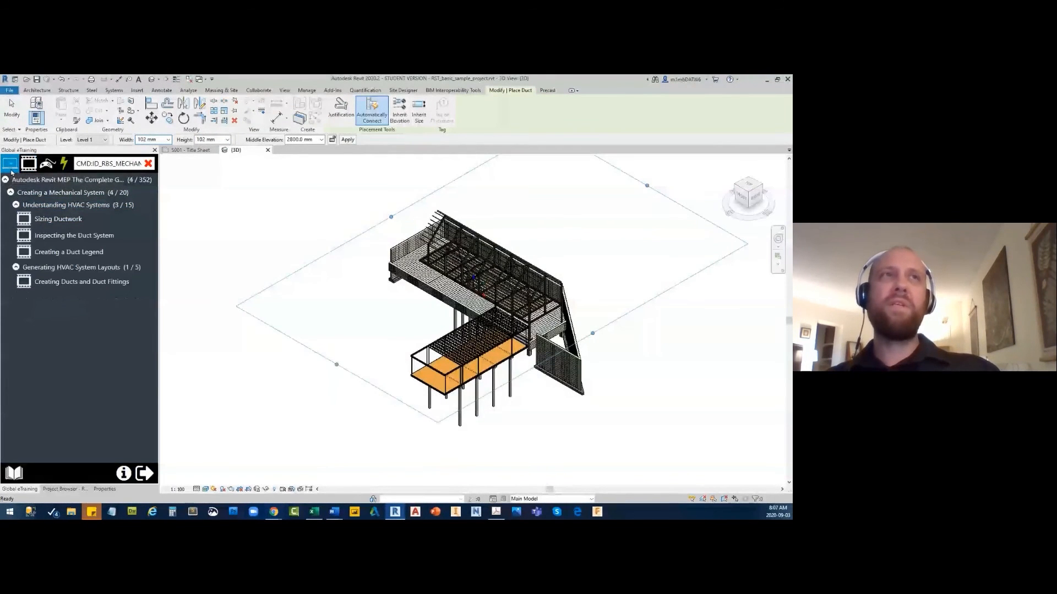
left_click(28, 167)
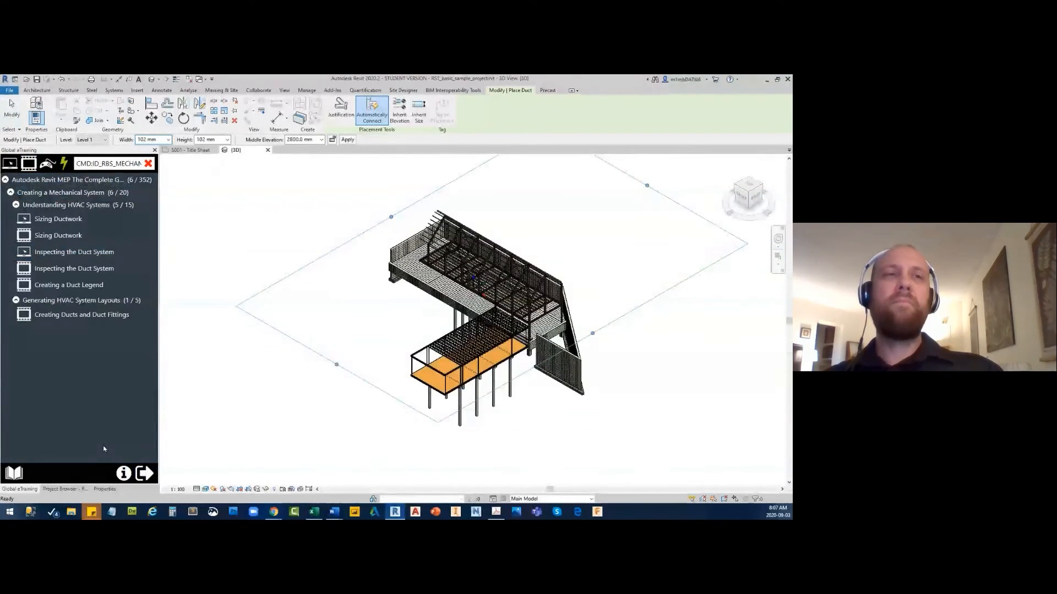
Step: View the GeT Know-How version information and log out of the plugin
left_click(128, 479)
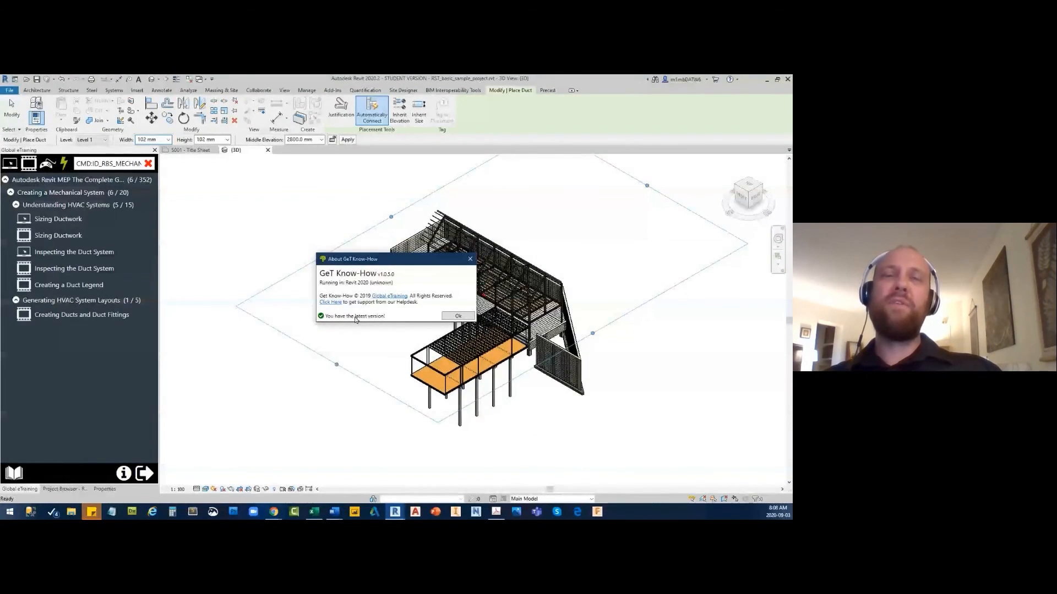
key("Return")
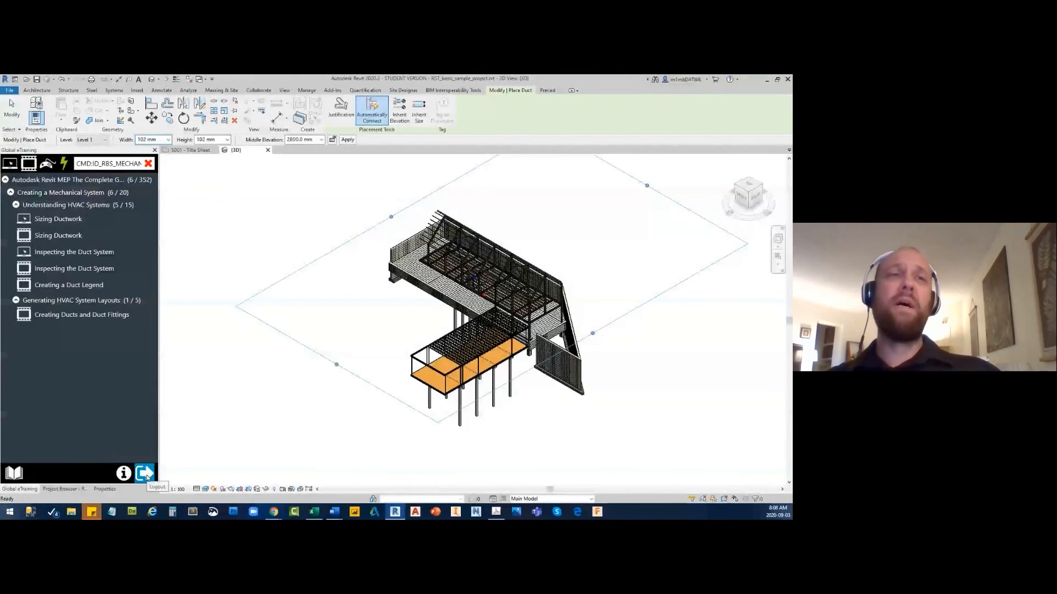
left_click(145, 473)
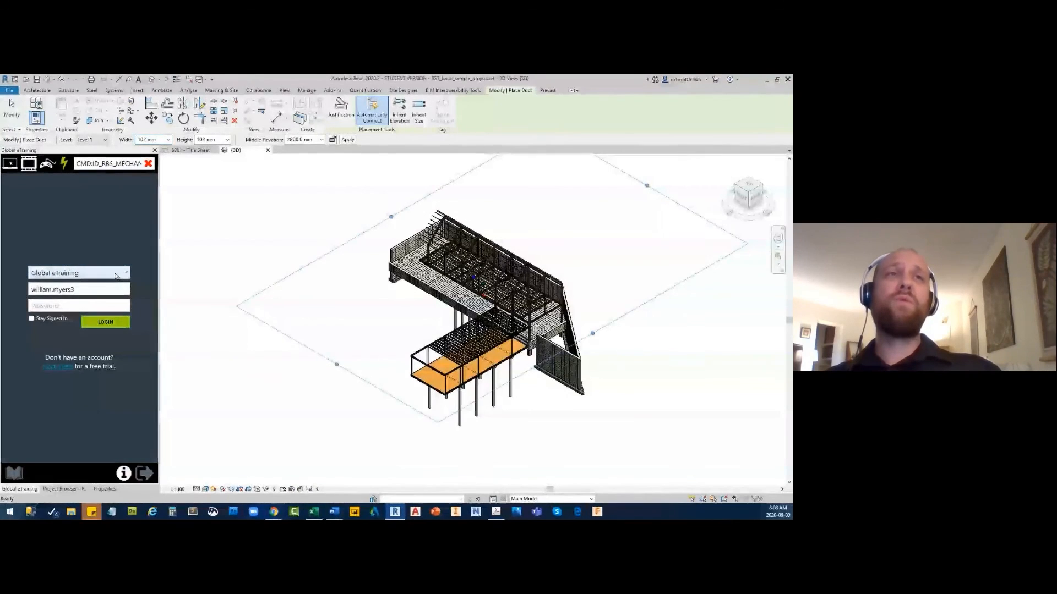
left_click(116, 275)
left_click(116, 276)
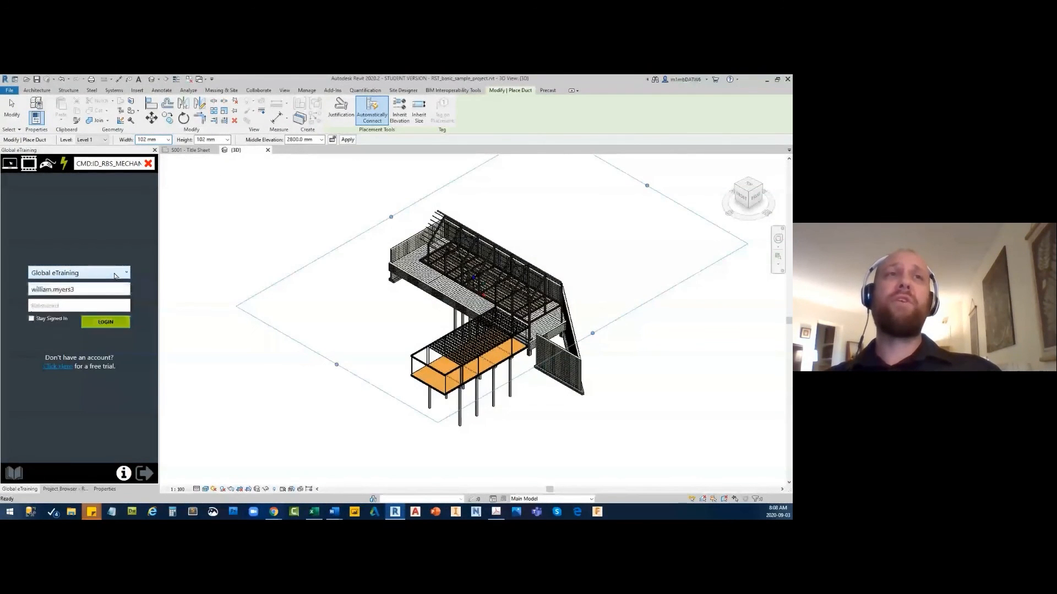
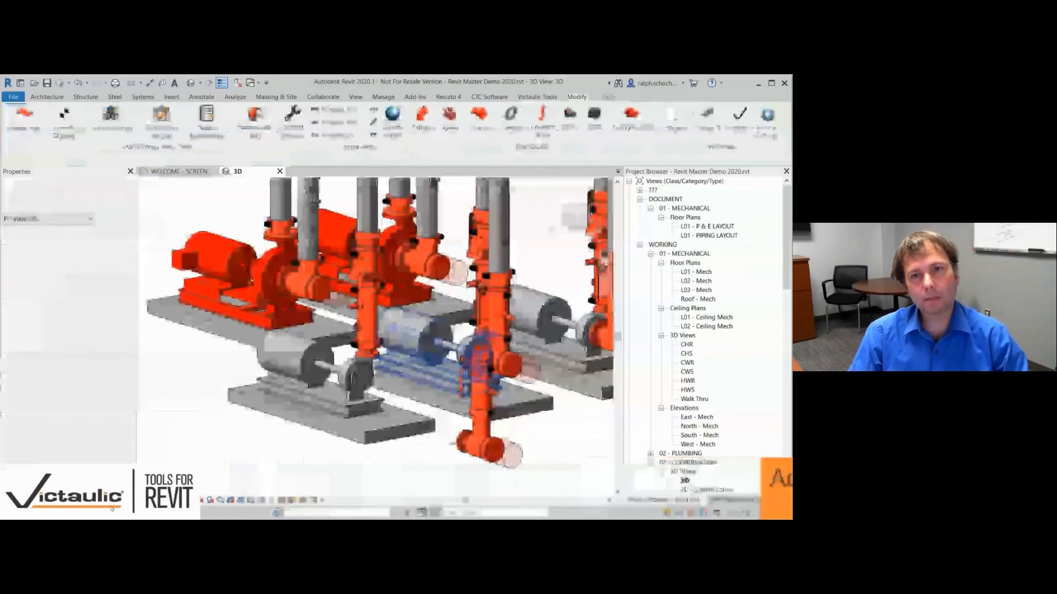
Step: Connect the loose valve and fitting assembly to the front pump with the Any Connect Tool
left_click(23, 133)
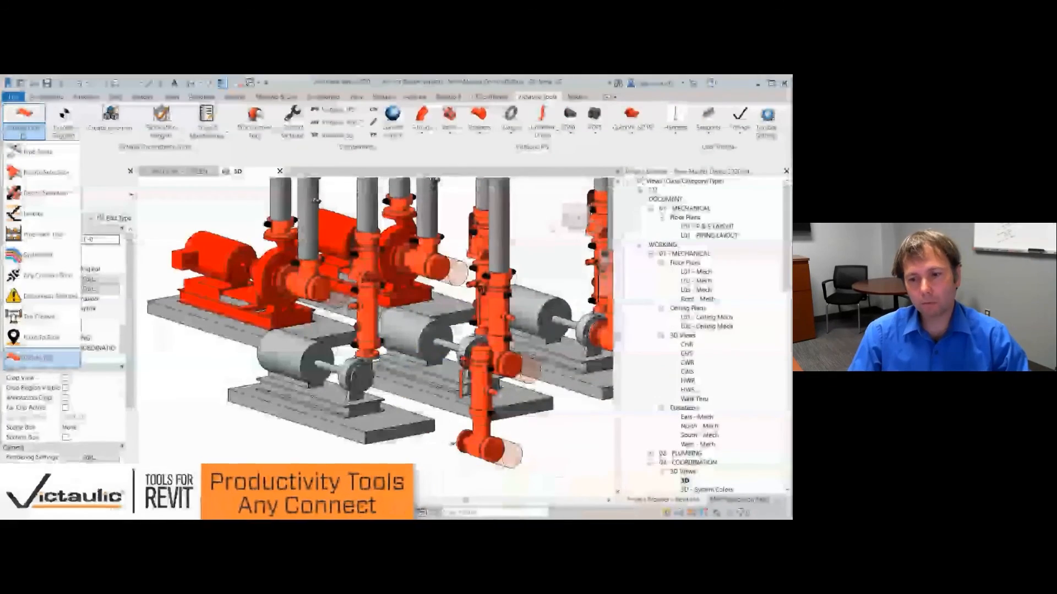
left_click(64, 280)
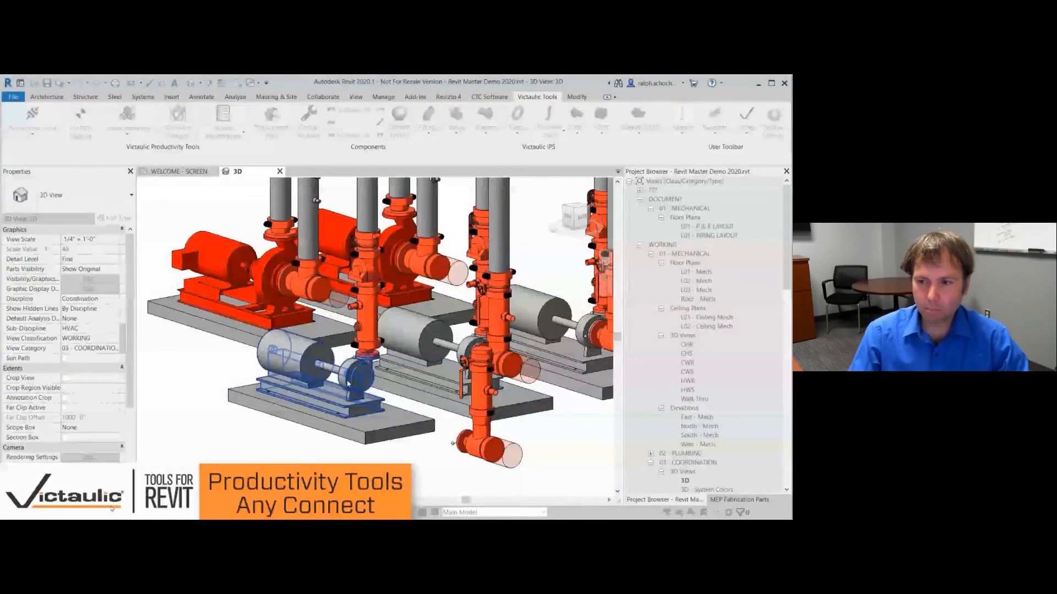
key("Escape")
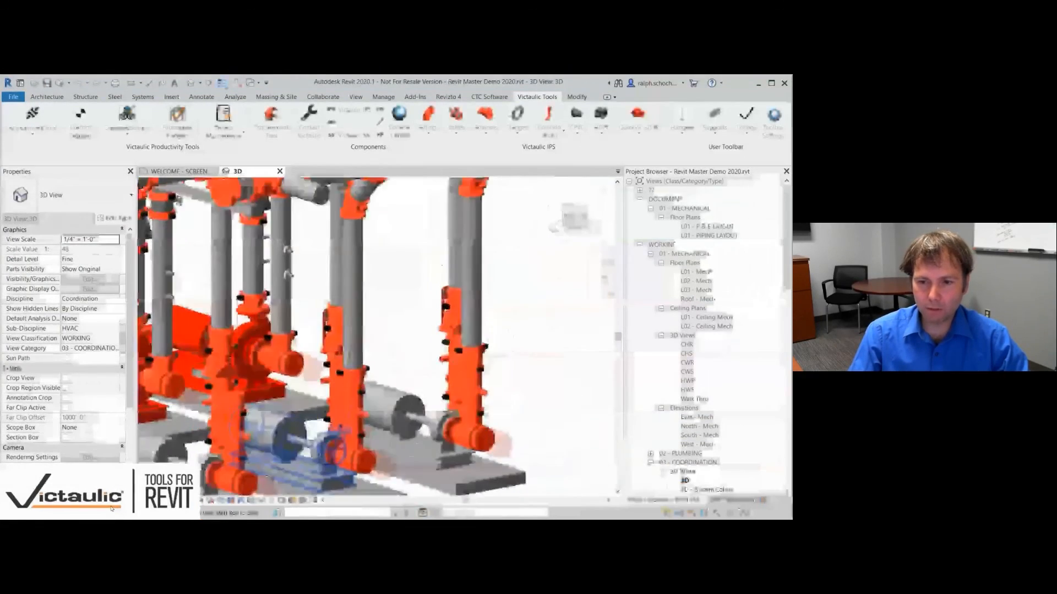
Step: Draw a vertical pipe up from the front pump's valve assembly with its middle elevation set to 6
left_click(235, 435)
right_click(255, 113)
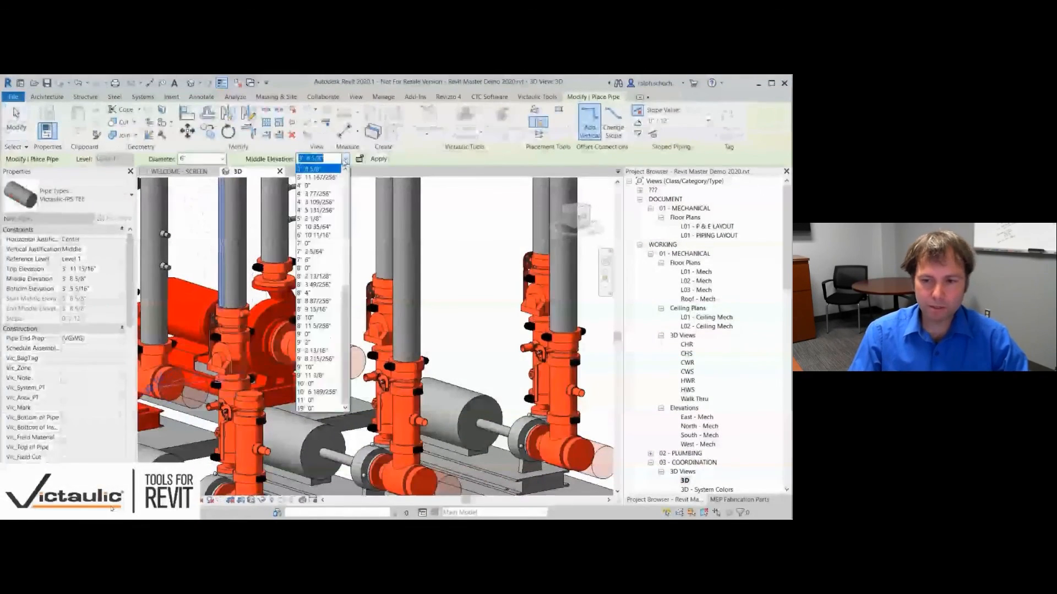
type("6")
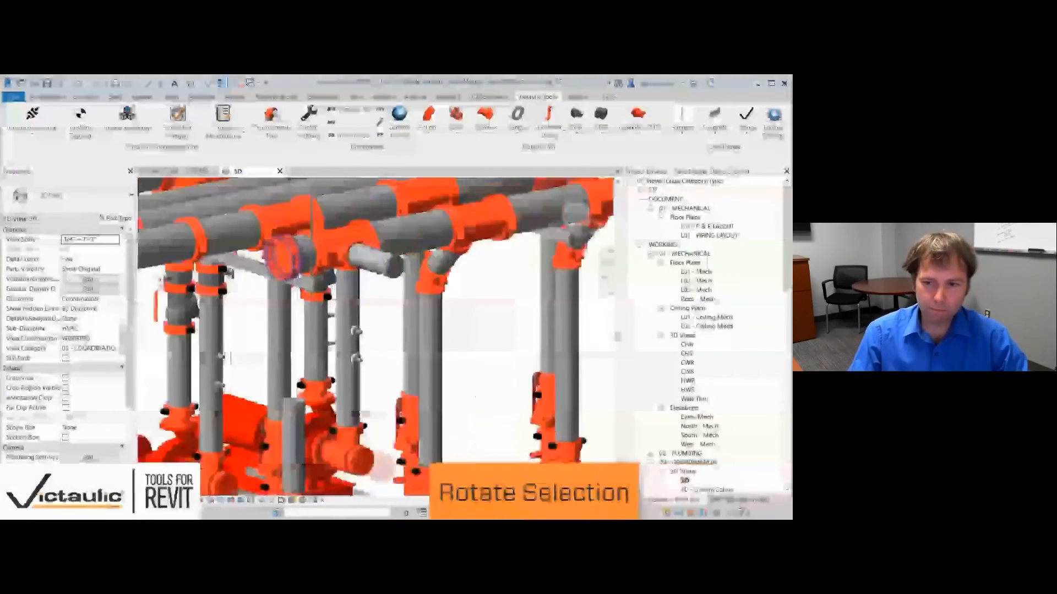
Step: Rotate the header's branch fittings and pipe stub down toward the front pump's riser with Rotate Selection
scroll(510, 401, "up", 2)
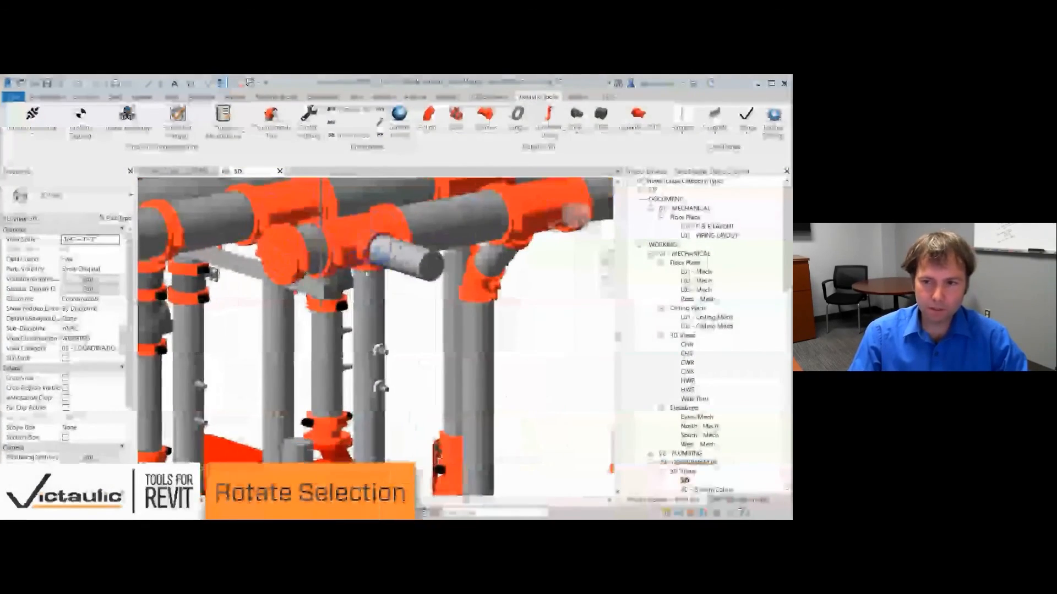
left_click(358, 240)
left_click(411, 279, "ctrl")
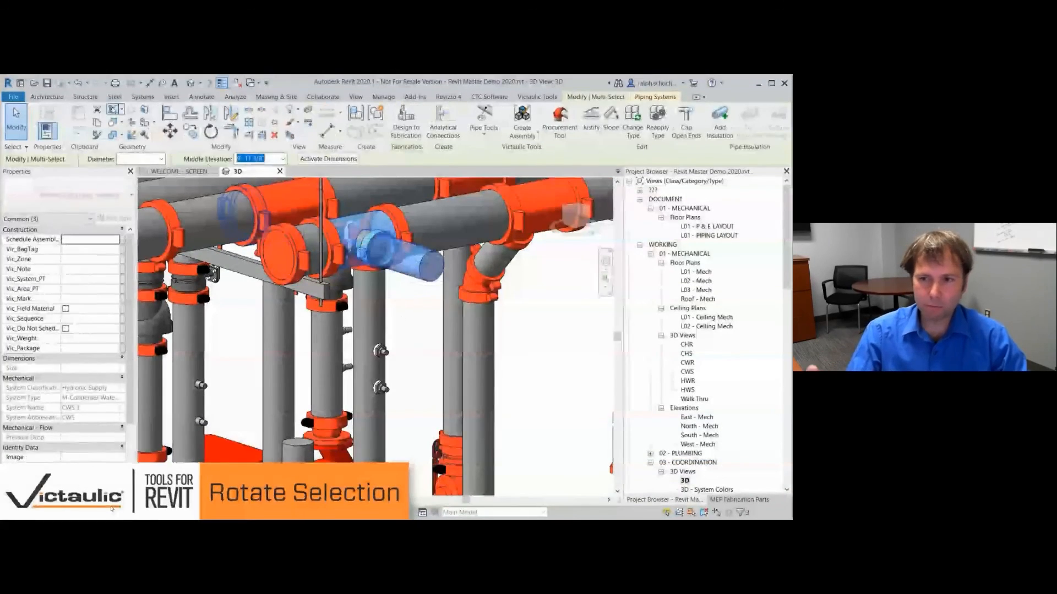
left_click(536, 97)
left_click(32, 133)
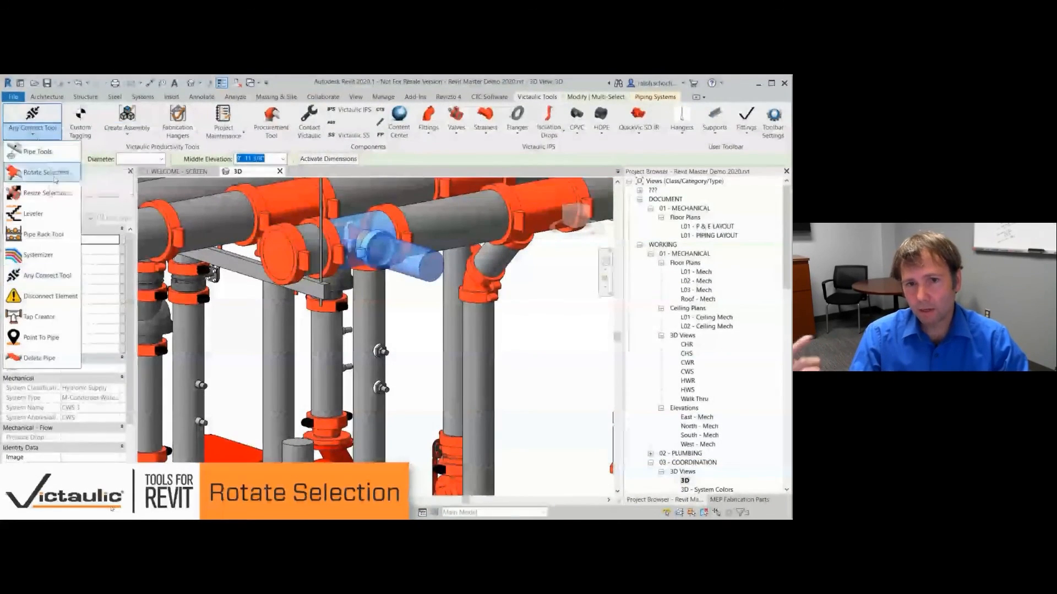
left_click(54, 173)
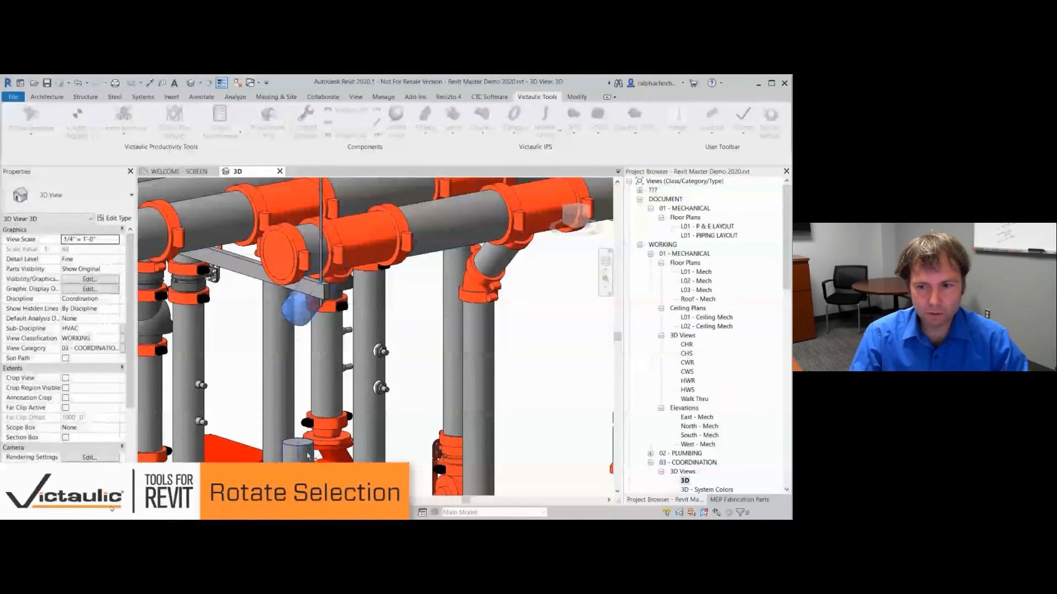
scroll(195, 322, "down", 6)
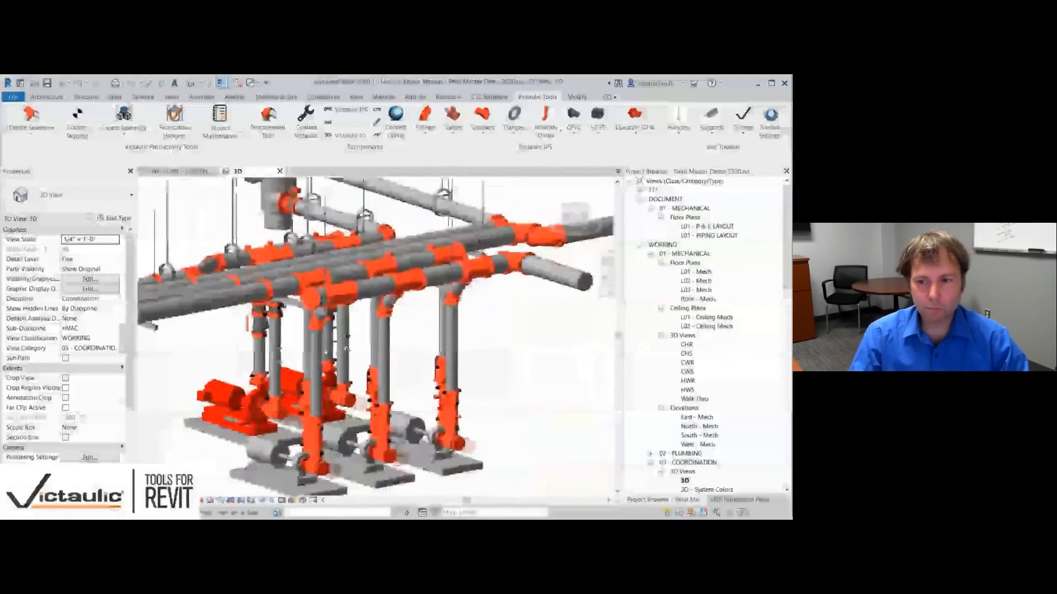
Step: Run the Delete Pipe tool on the piping around the valved vertical risers beneath the main headers
scroll(194, 322, "up", 6)
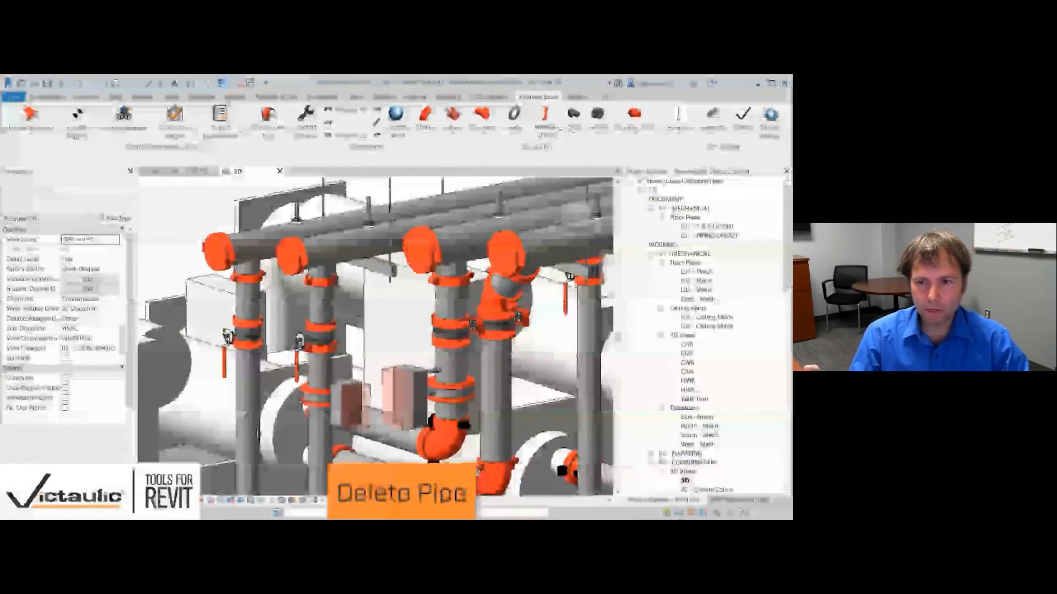
left_click(31, 135)
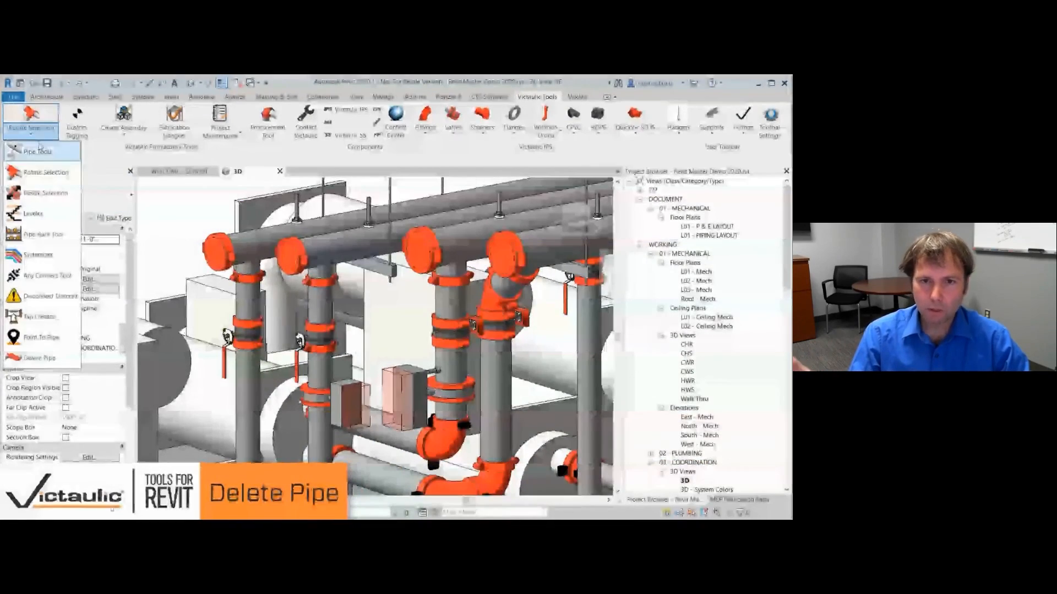
left_click(65, 361)
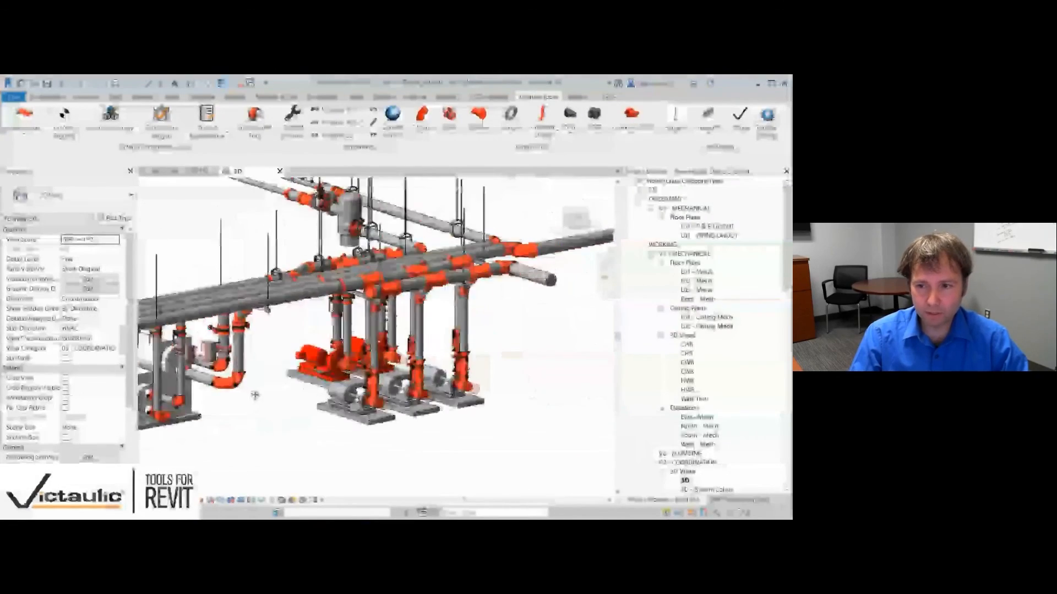
Step: Create assemblies from the selected piping in the Spooling View with Auto Assembly, and open the Victaulic Dock
double_click(700, 445)
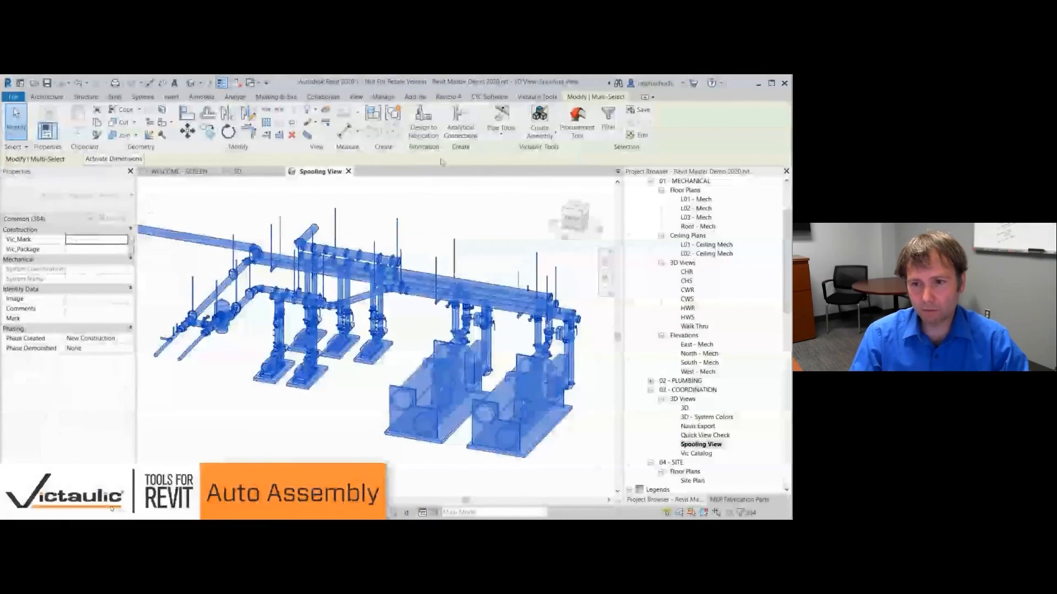
left_click(537, 96)
left_click(121, 129)
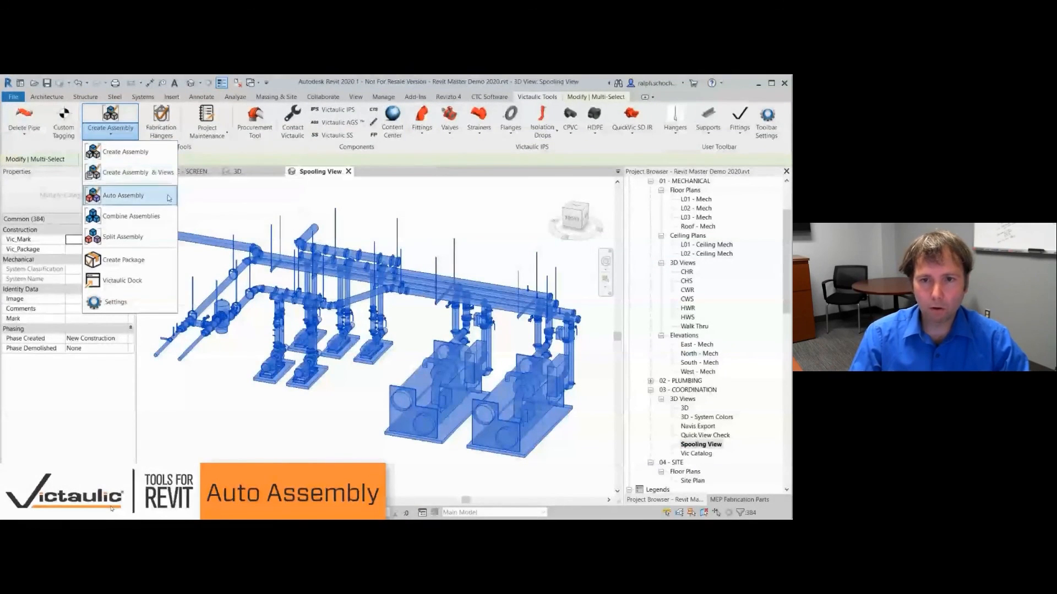
left_click(124, 195)
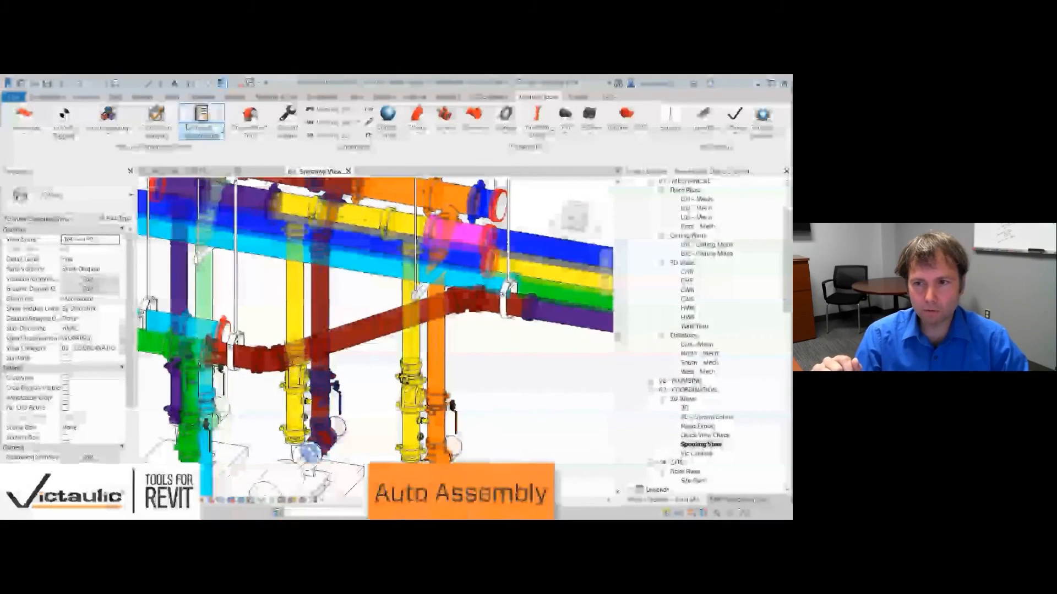
left_click(109, 124)
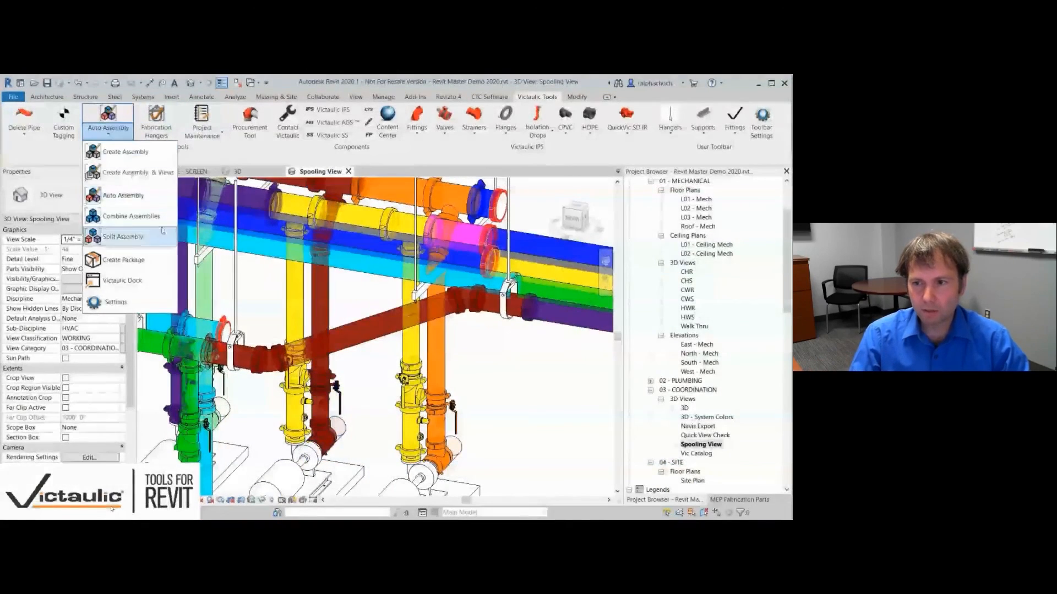
left_click(155, 284)
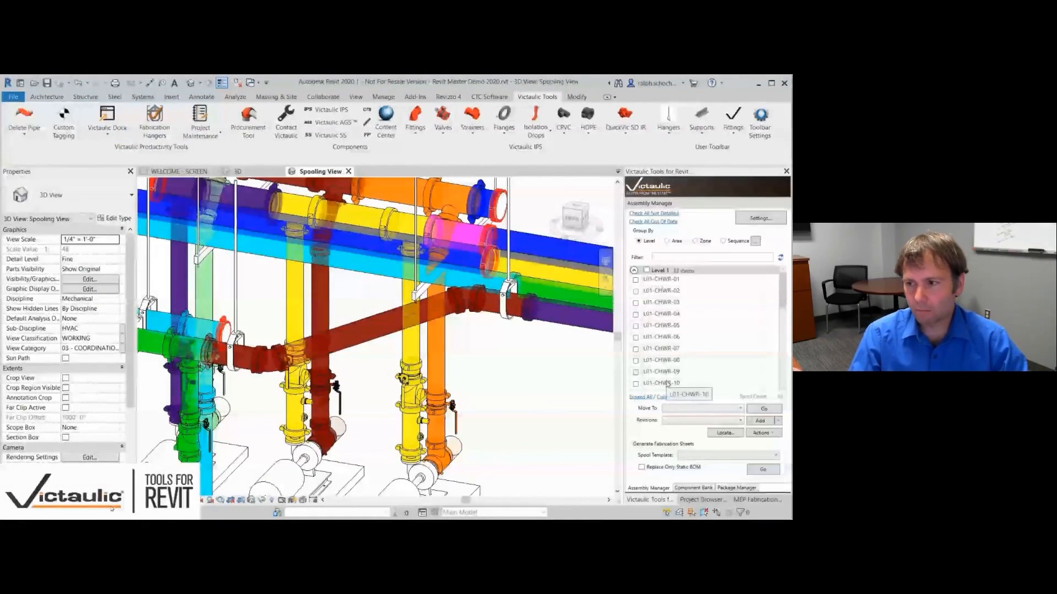
Step: Split the short elbow end off the long diagonal CHWR assembly below the headers as a new assembly named L01-CHWR-07
left_click(366, 330)
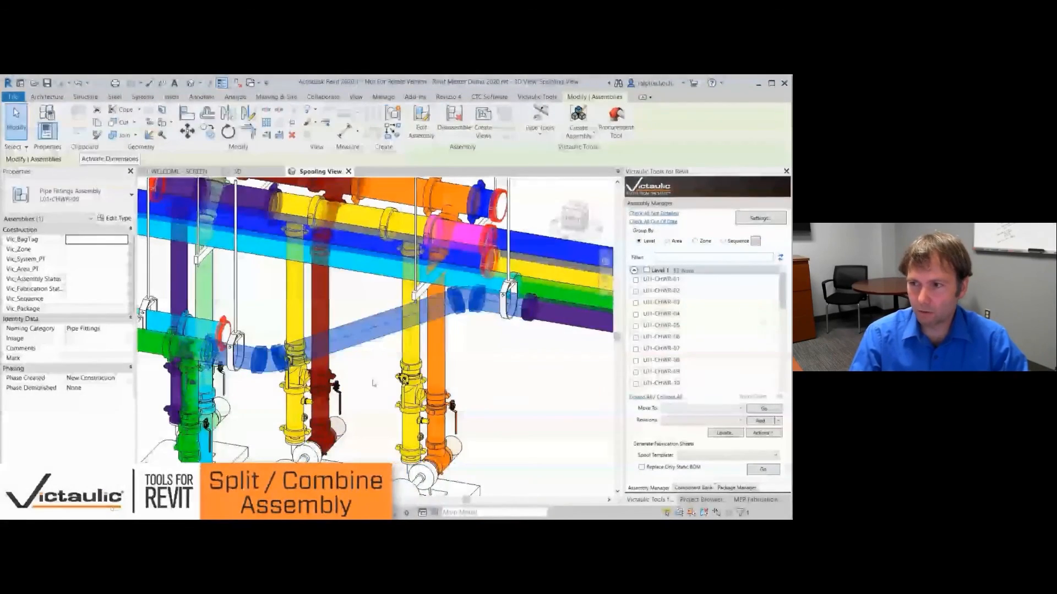
scroll(372, 384, "up", 3)
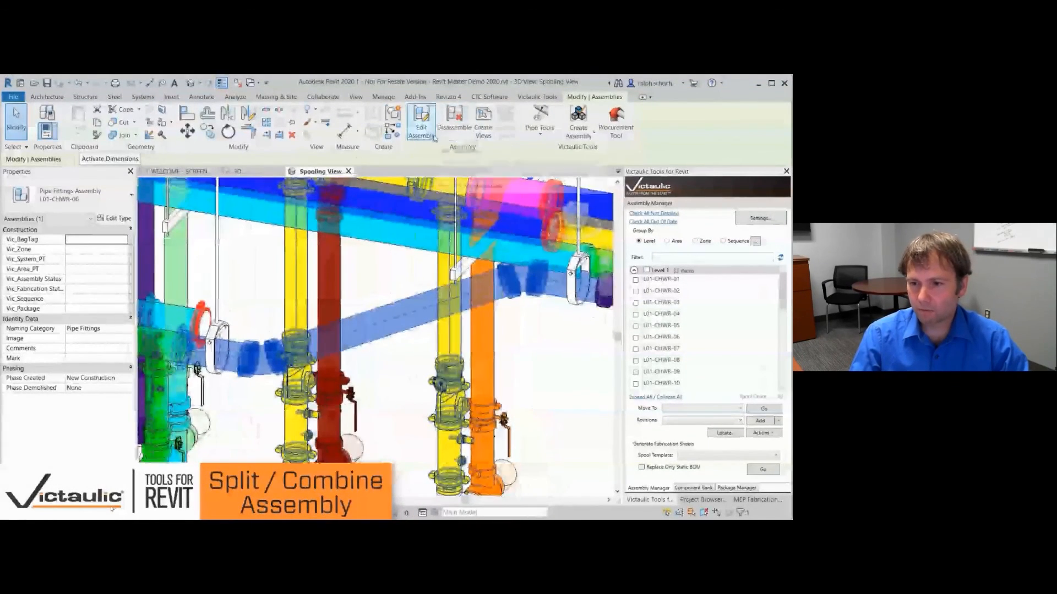
left_click(578, 131)
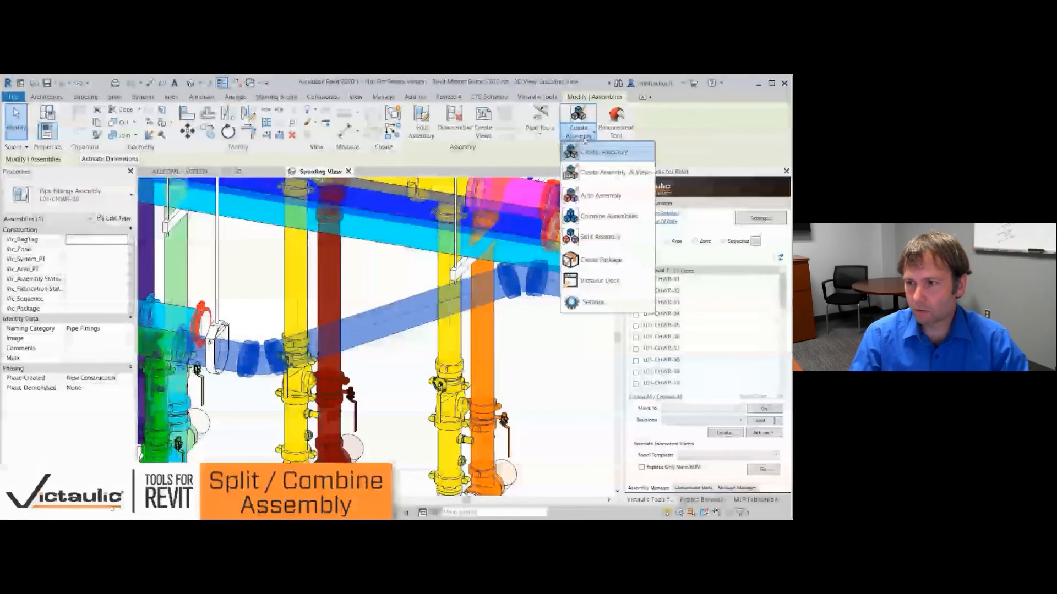
left_click(622, 239)
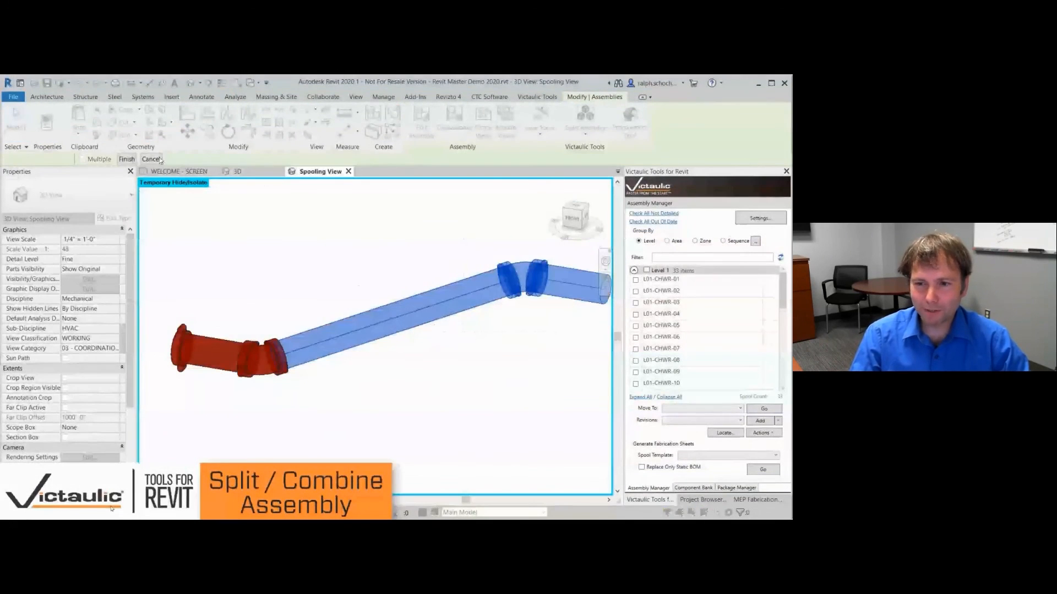
left_click(126, 159)
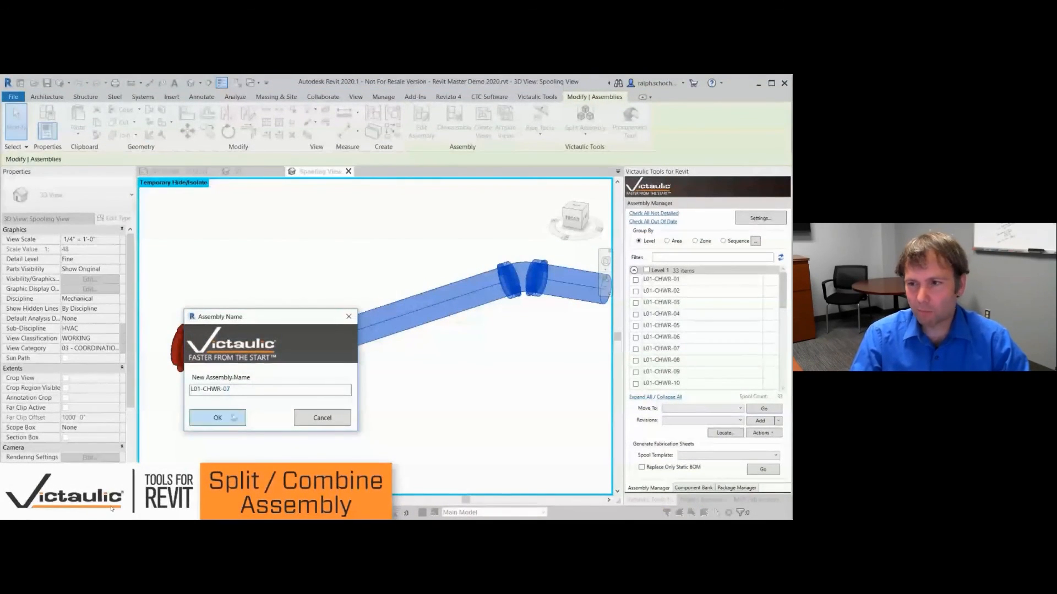
left_click(234, 418)
left_click(432, 331)
left_click(429, 331)
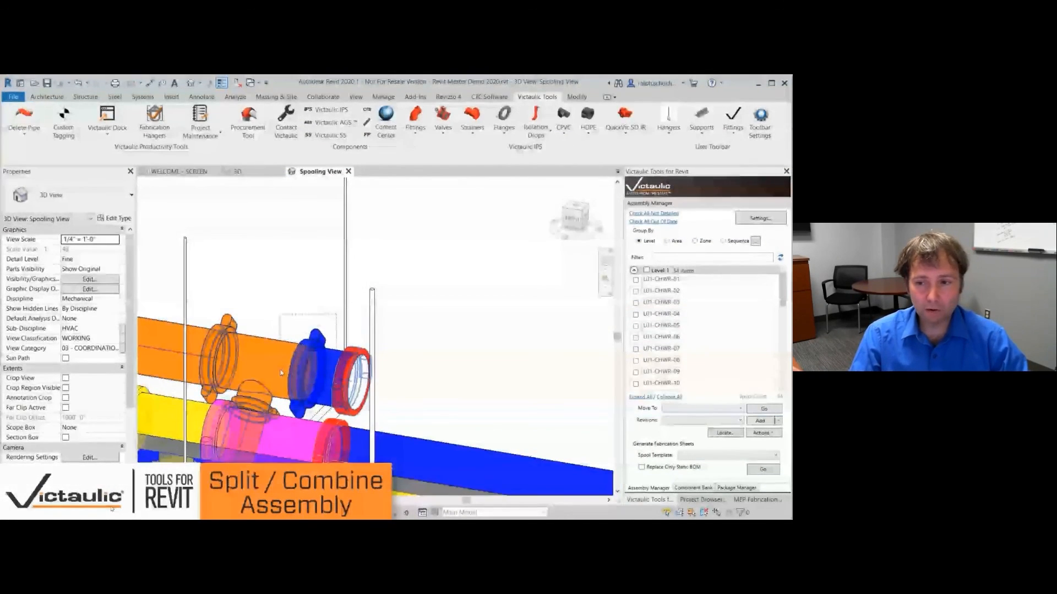
Step: Combine the orange header assembly with the short blue end assembly next to it, using the orange assembly as host
left_click(280, 370)
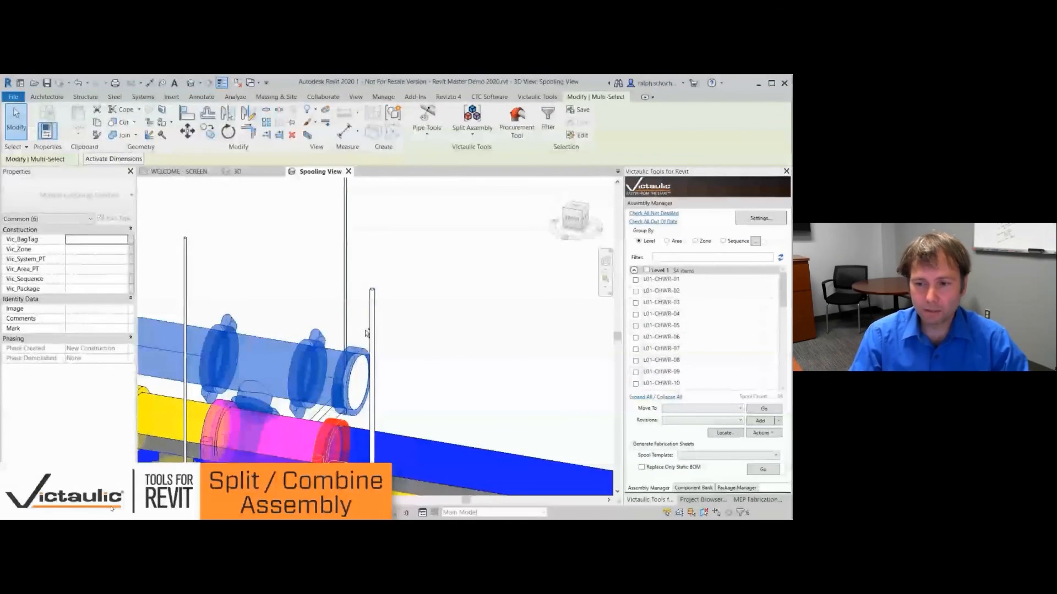
left_click(359, 364, "ctrl")
left_click(473, 131)
left_click(496, 214)
left_click(209, 392)
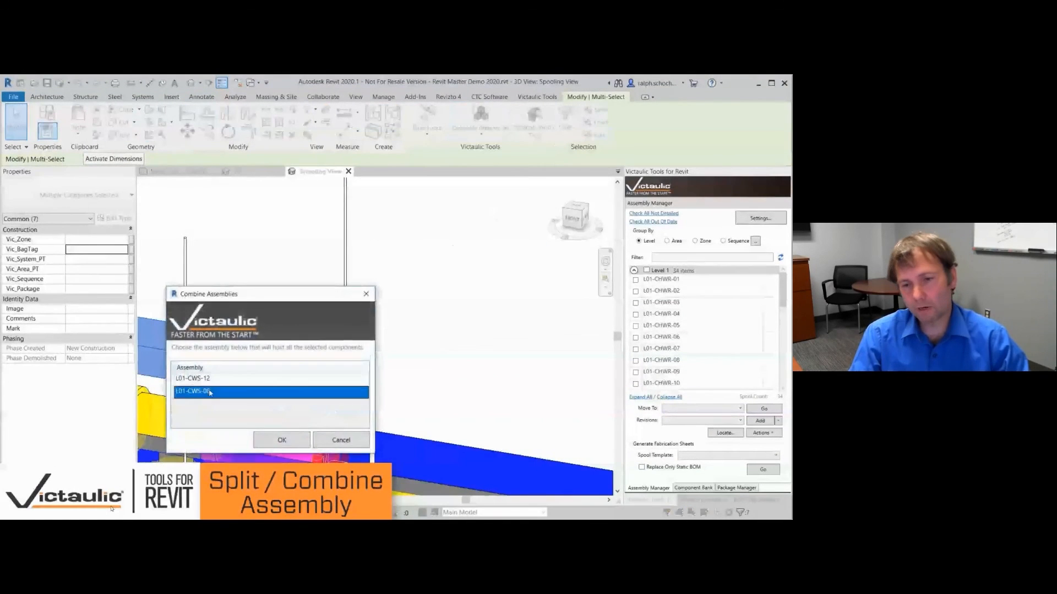
left_click(282, 440)
left_click(429, 335)
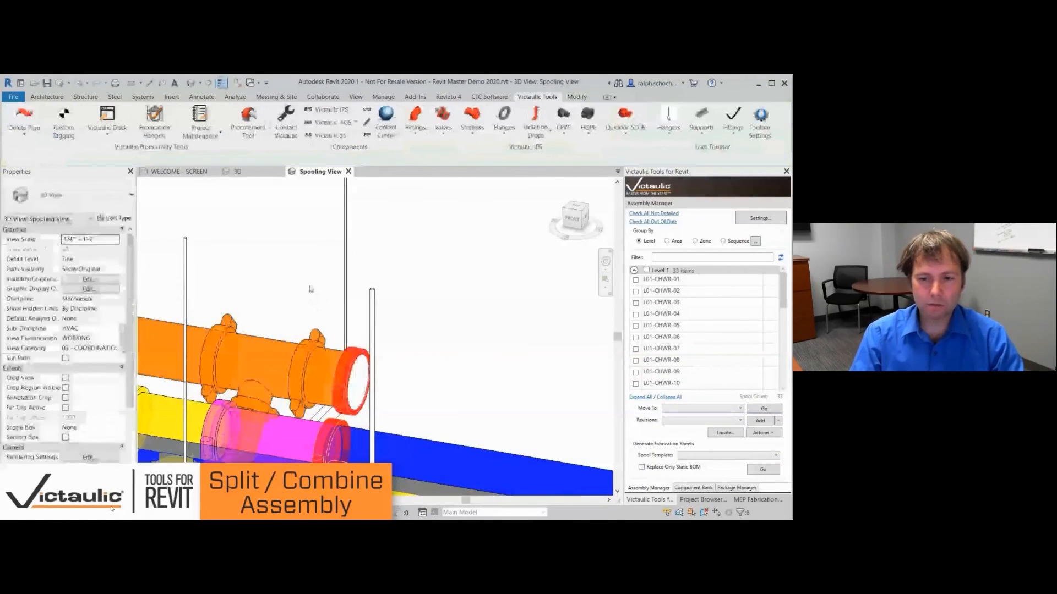
Step: Combine the two selected CHWR assemblies at the branch pipe, with L01-CHWR-11 hosting the components
left_click(317, 360)
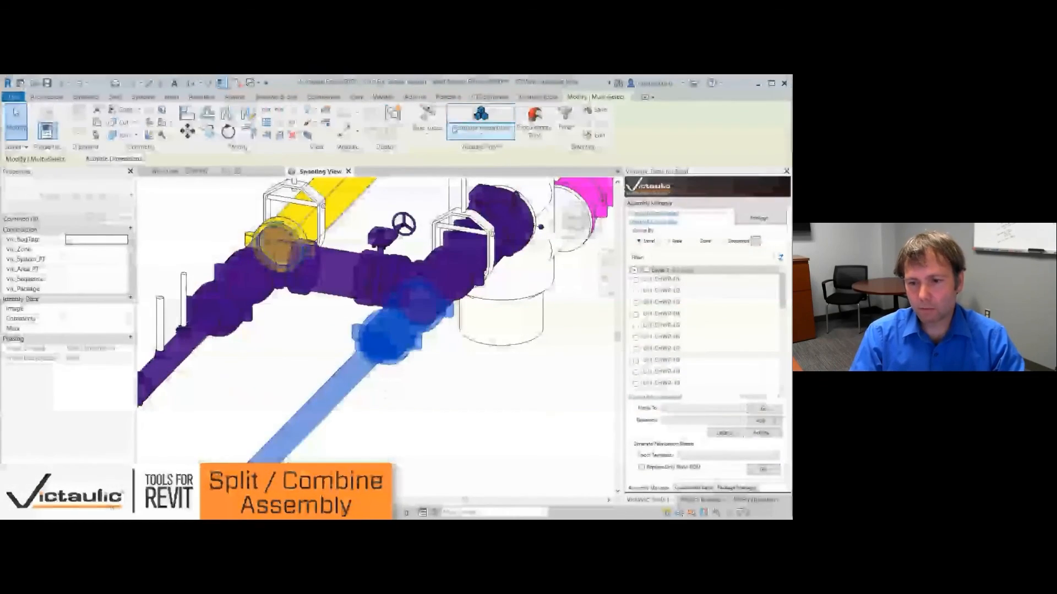
left_click(481, 127)
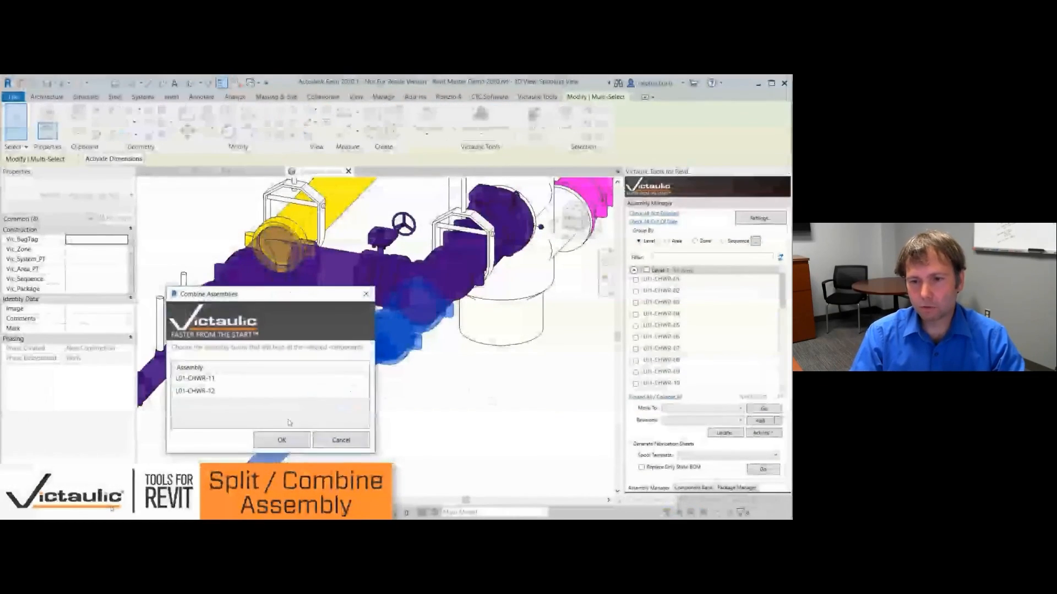
left_click(264, 378)
left_click(281, 440)
left_click(432, 336)
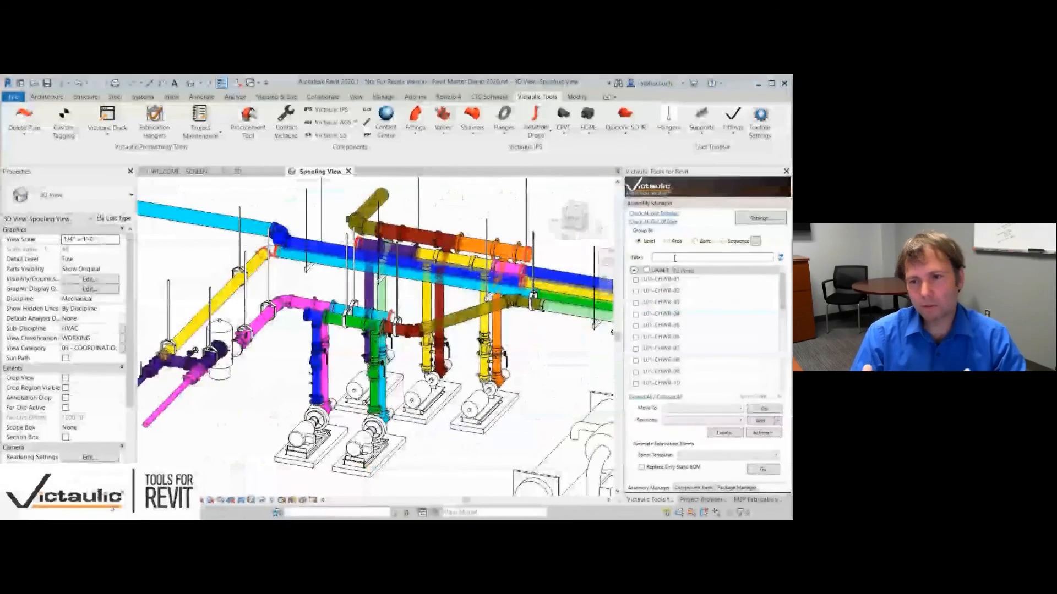
Step: Filter the assembly list by "cws" and choose MEP Family Template as the spool template for the fabrication sheets
left_click(674, 258)
type("cws")
double_click(687, 381)
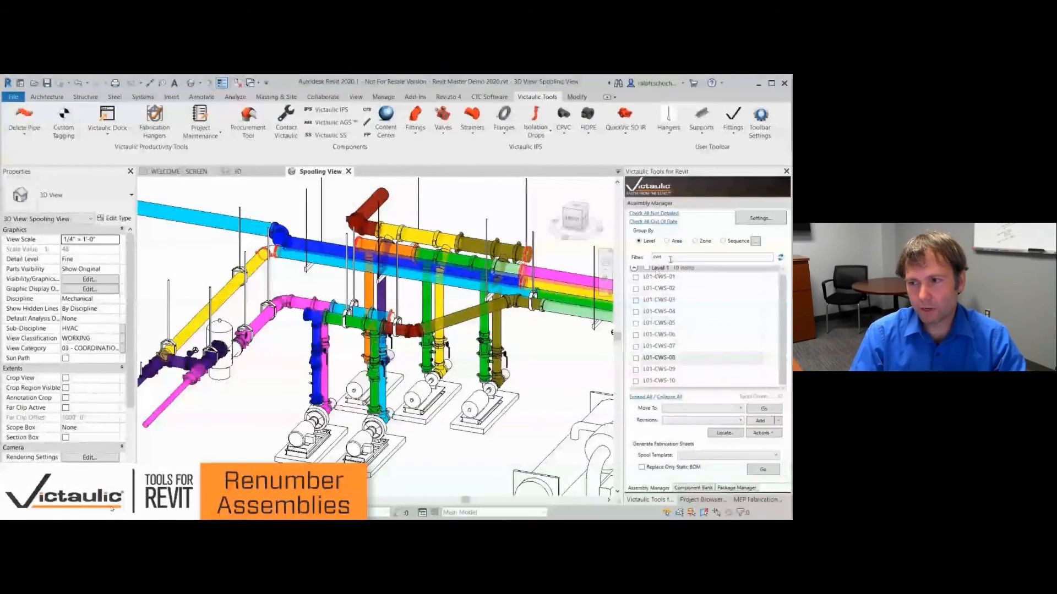
left_click(727, 456)
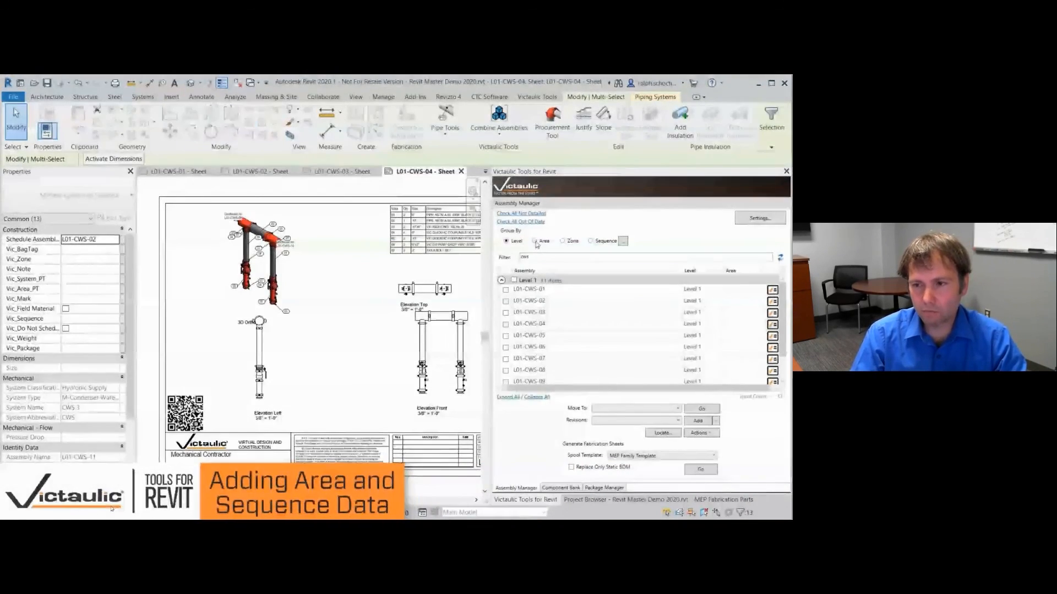
Step: Group the CWS assemblies by area and move all of them to area A
left_click(534, 241)
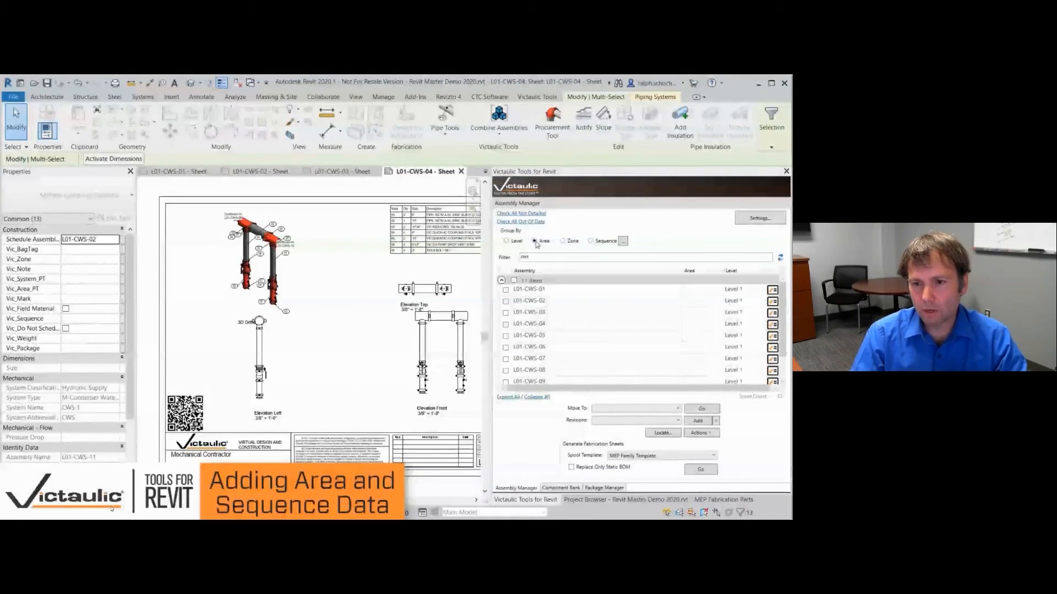
left_click(678, 409)
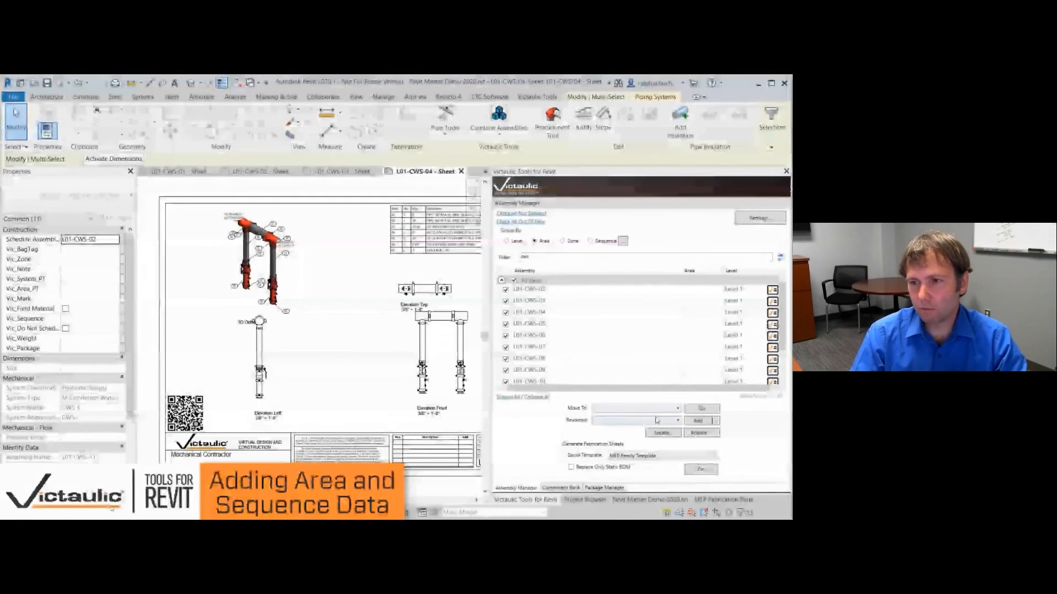
left_click(622, 417)
left_click(698, 410)
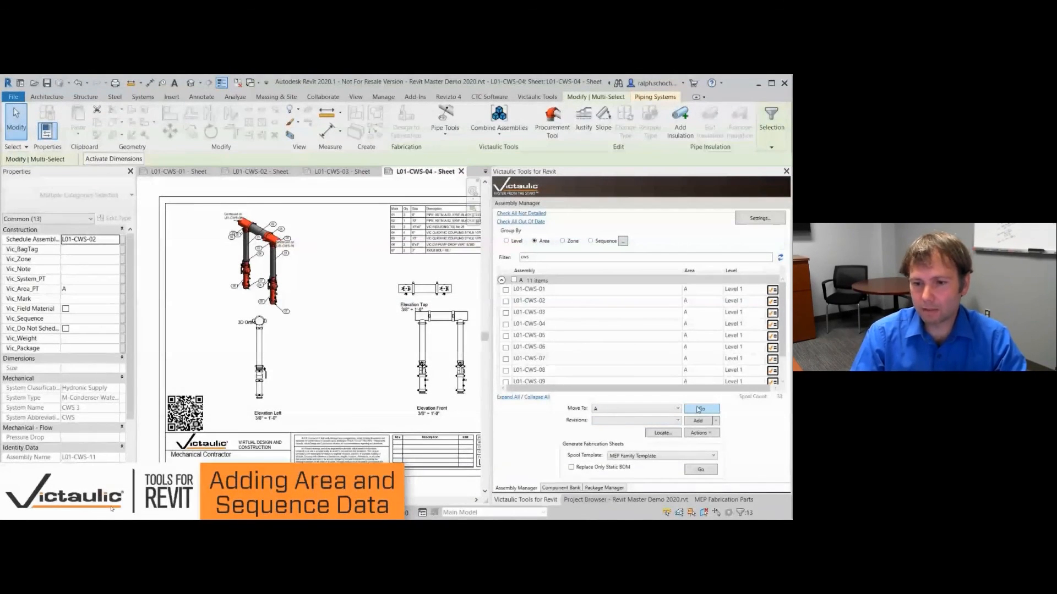
Step: Group the CWS assemblies by sequence and assign L01-CWS-01 and the remaining CWS assemblies to SEQ 01
left_click(590, 241)
left_click(707, 290)
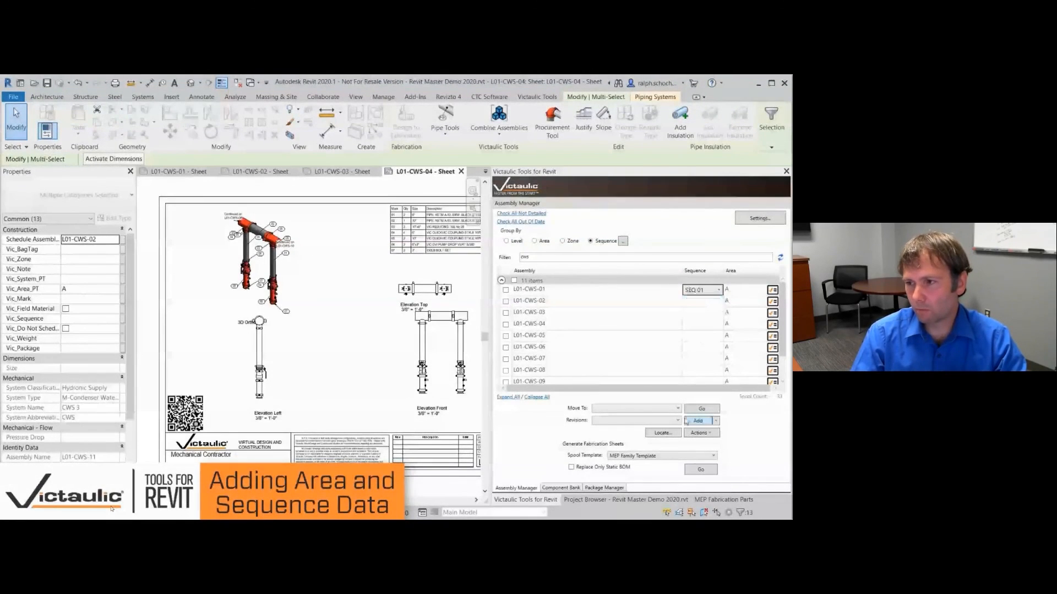
left_click(514, 281)
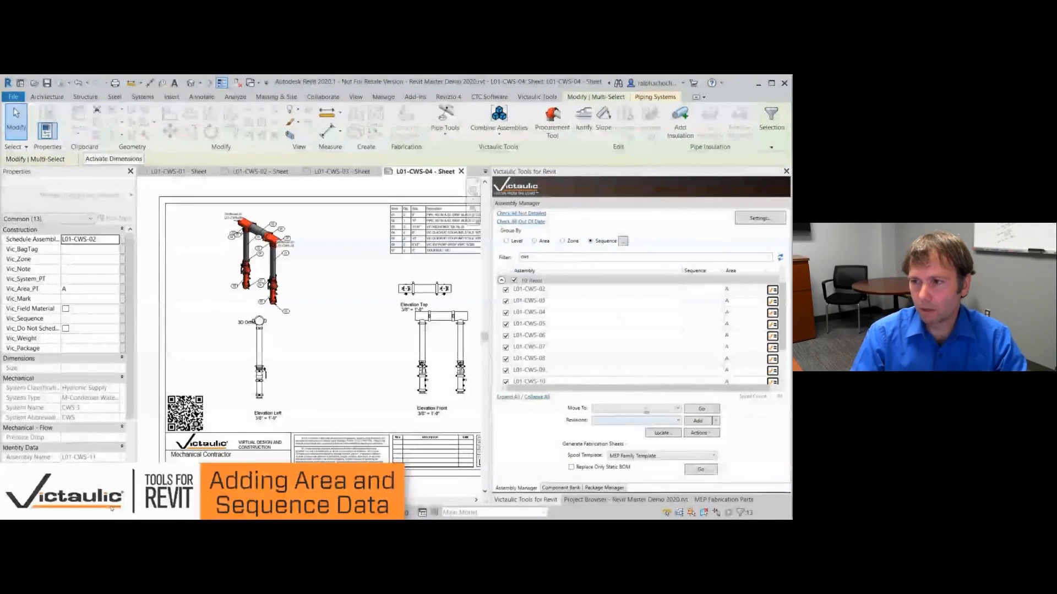
left_click(678, 408)
left_click(622, 418)
left_click(707, 410)
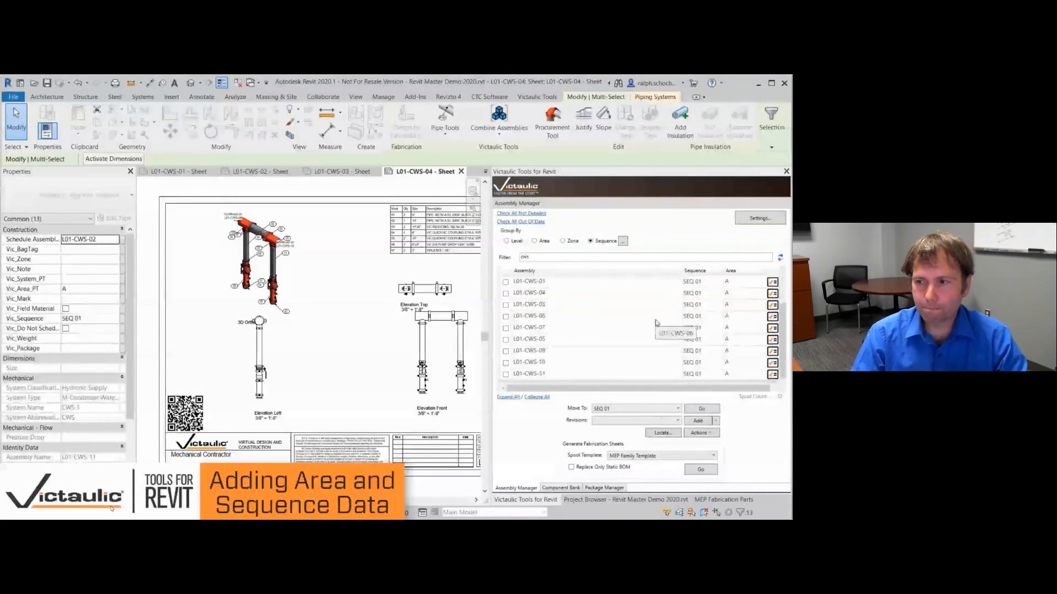
scroll(607, 309, "down", 2)
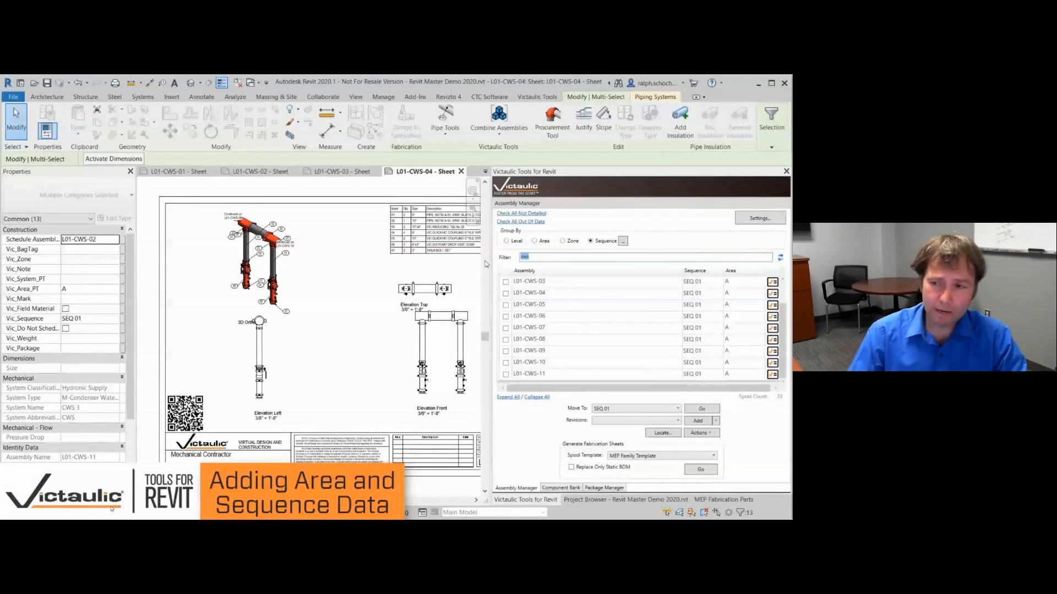
Step: Clear the assembly list filter and look through the sequence data of all the assemblies
key("BackSpace")
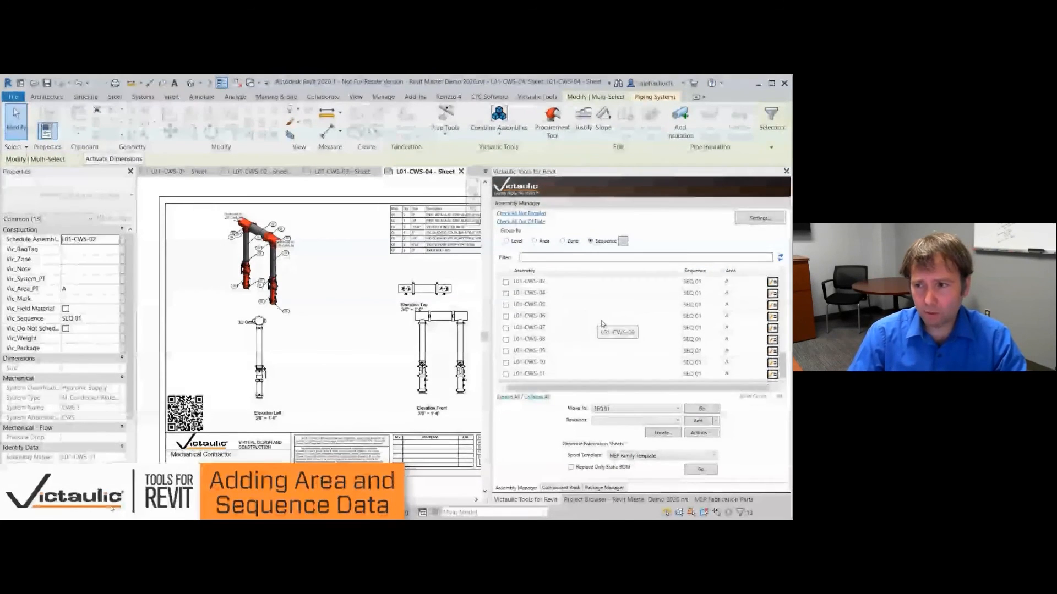
scroll(532, 299, "up", 12)
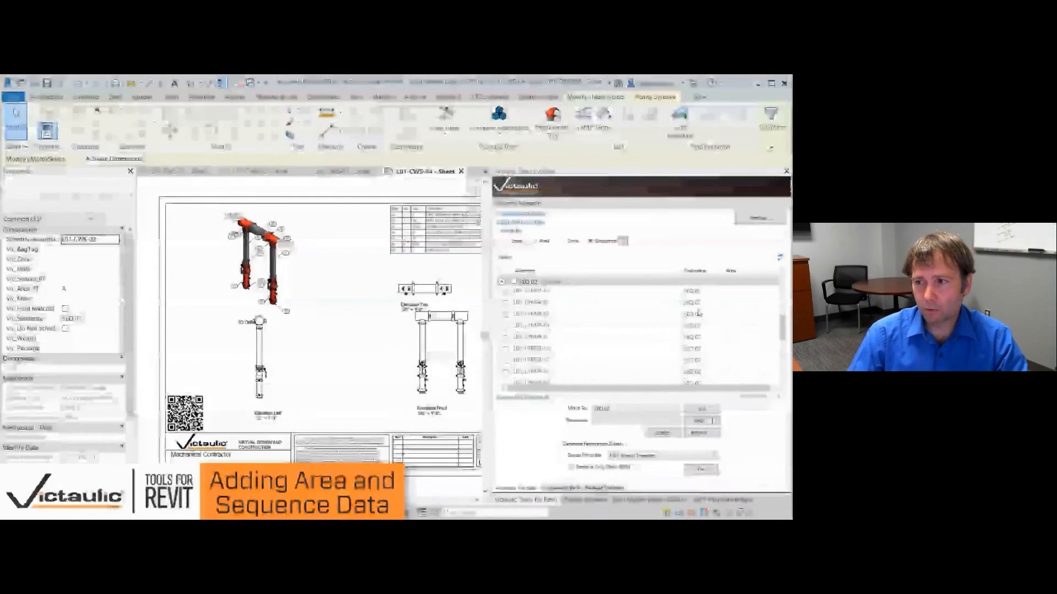
scroll(698, 312, "down", 6)
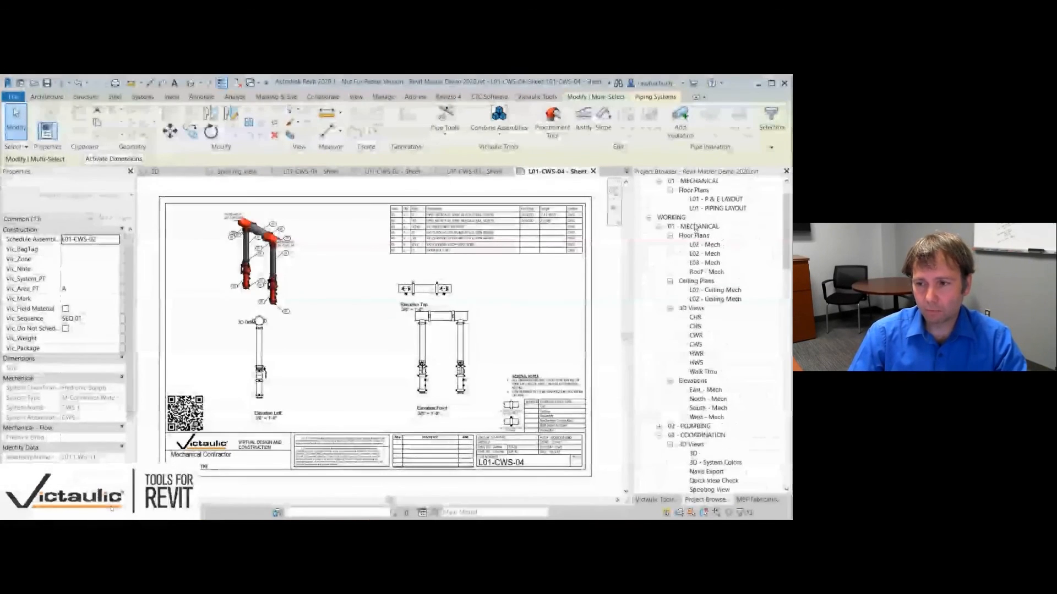
Step: Select the plant piping model in the 3D view and get its Vic_Sequence values in the Filter Generator
left_click(155, 171)
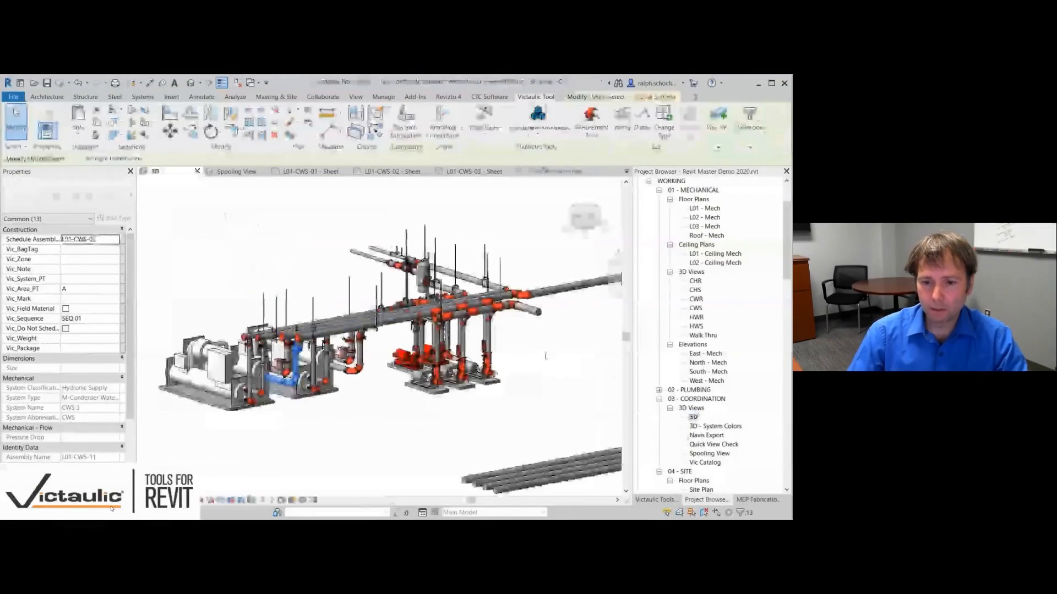
left_click_drag(149, 213, 602, 441)
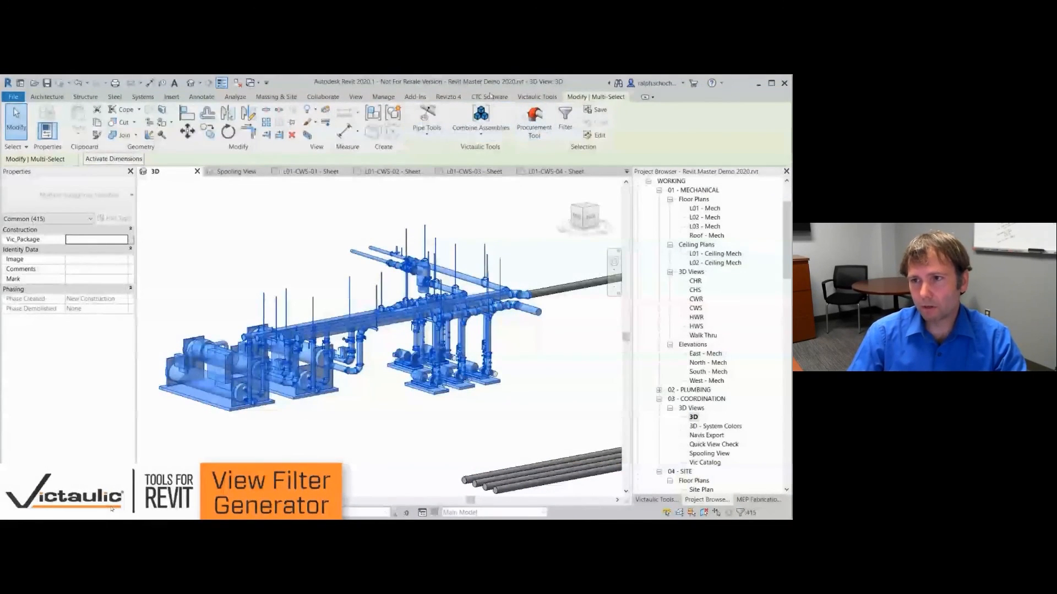
left_click(536, 96)
left_click(200, 129)
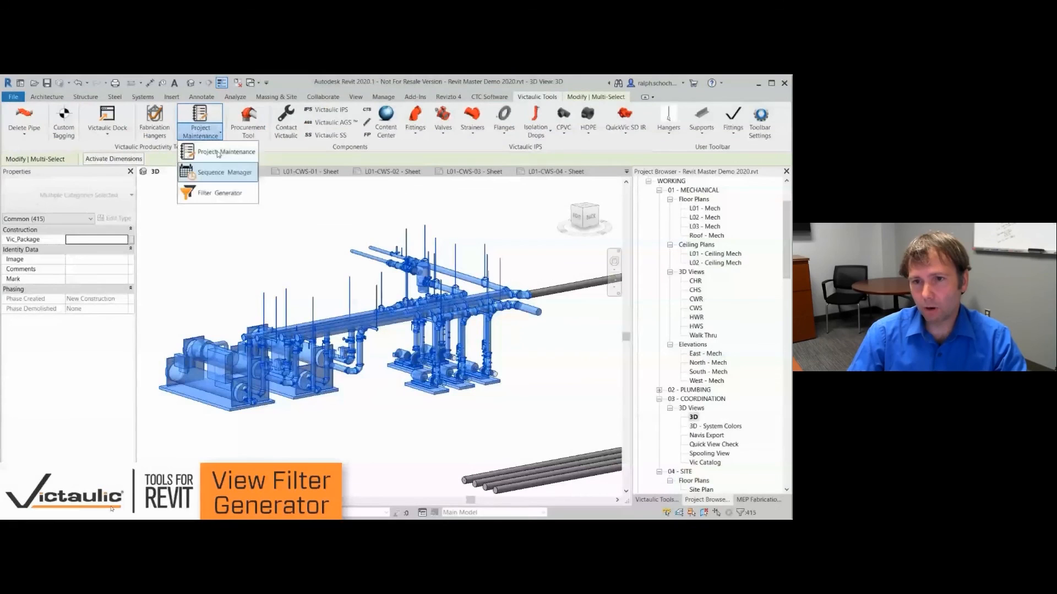
left_click(233, 197)
left_click(329, 309)
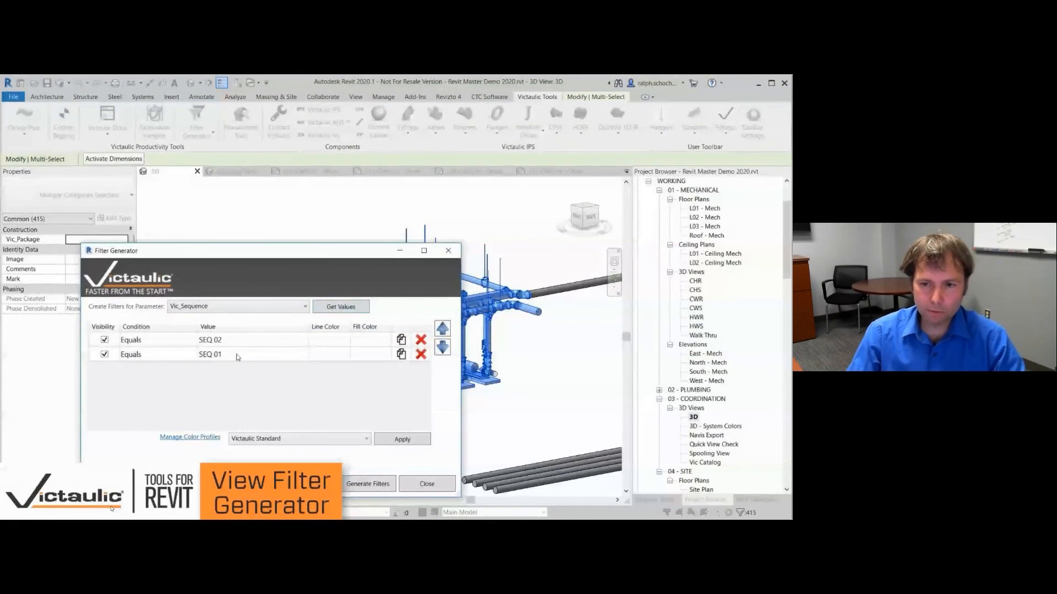
Step: Set the fill colour to dark green for SEQ 02 and blue for SEQ 01, and generate the view filters
left_click(371, 341)
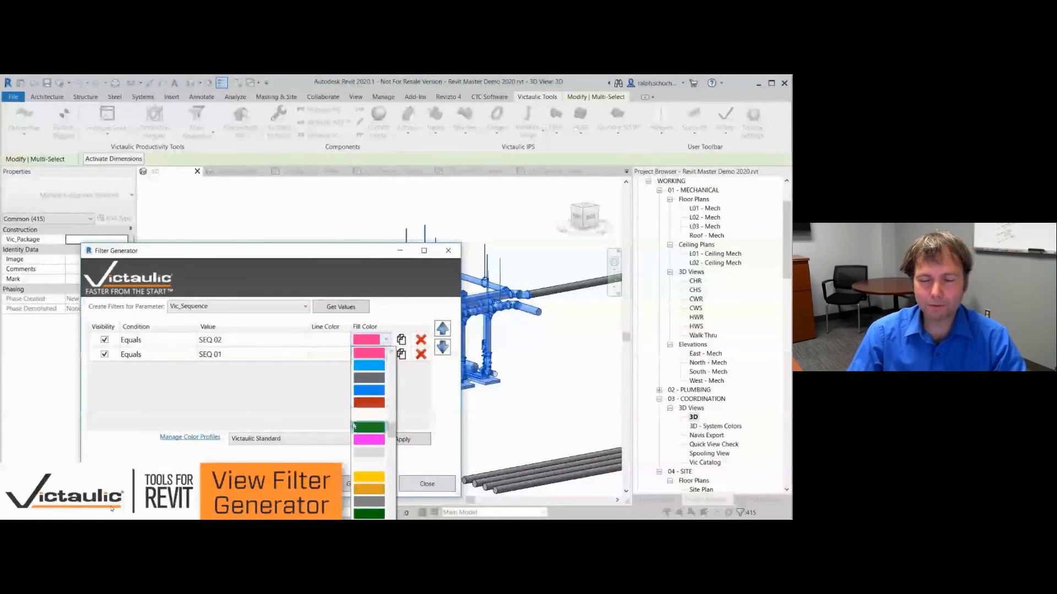
left_click(368, 513)
left_click(368, 355)
left_click(369, 456)
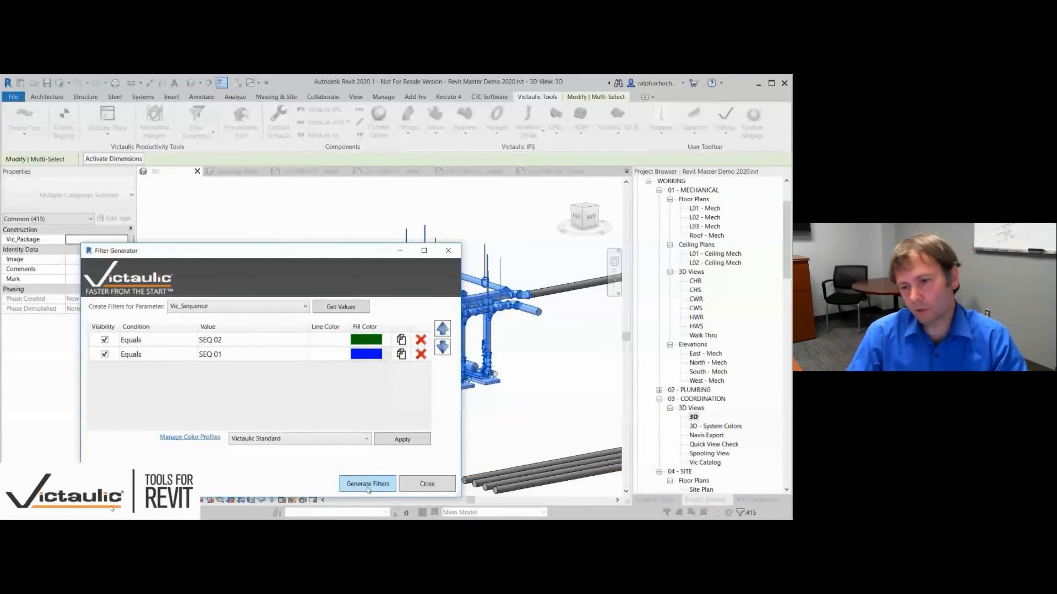
left_click(368, 484)
left_click(287, 397)
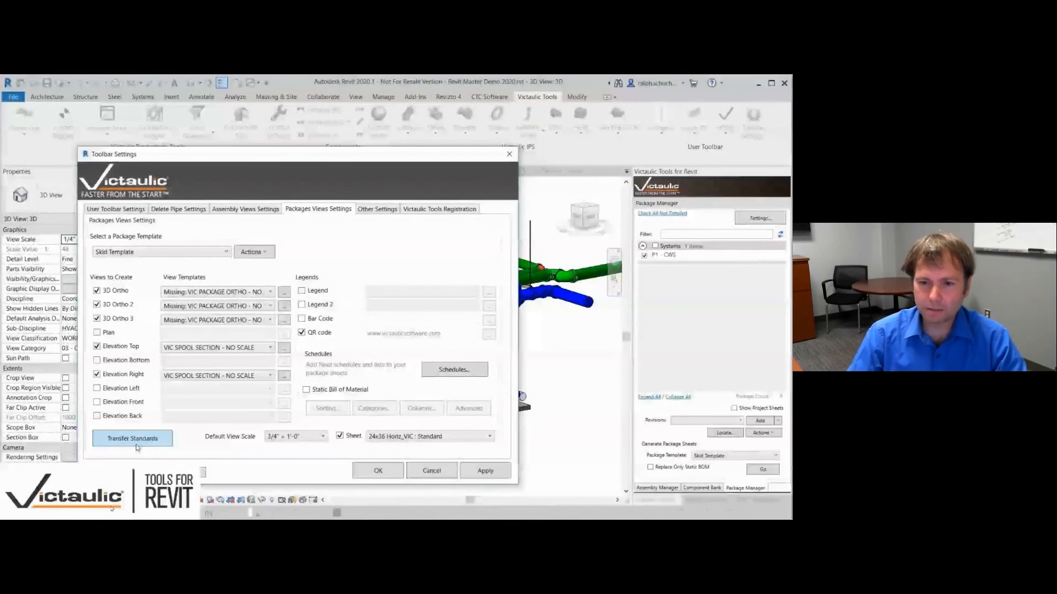
Step: Transfer the Skid Template's missing dependencies from the Victaulic Project Template into the current project
left_click(127, 439)
left_click(390, 315)
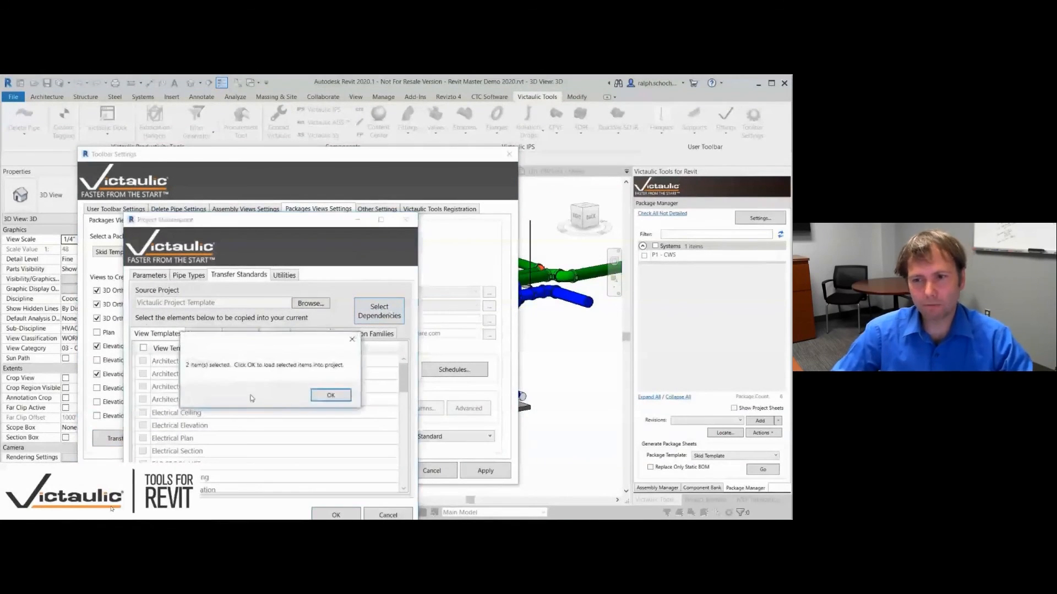
left_click(331, 398)
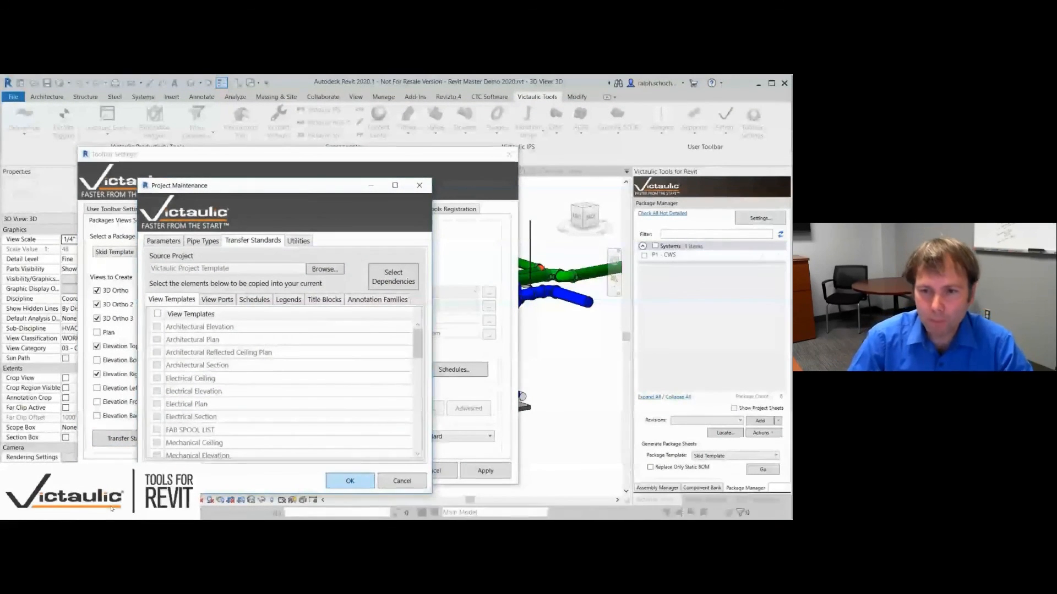
left_click(350, 481)
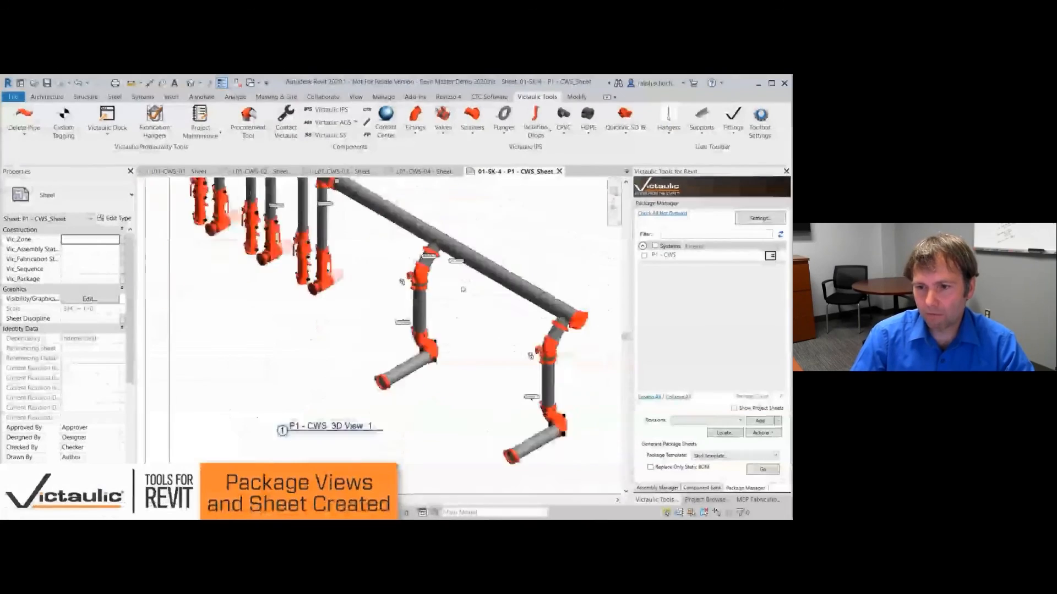
middle_click_drag(463, 289, 333, 360)
scroll(334, 361, "down", 2)
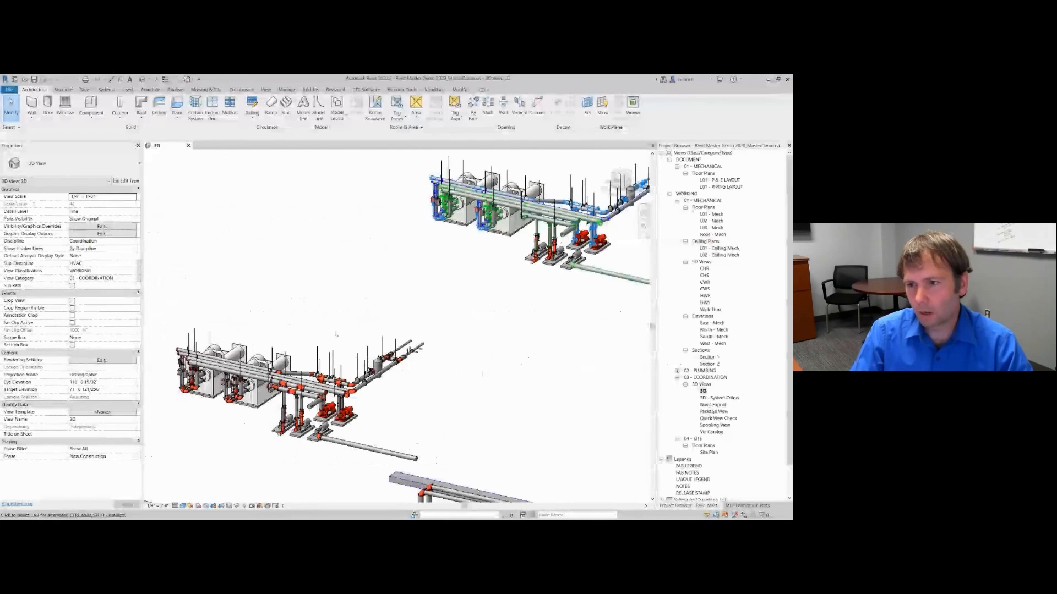
Step: Select the grooved coupling beside the open pipe end above the red pumps to examine its fabrication properties
middle_click_drag(363, 336, 311, 340)
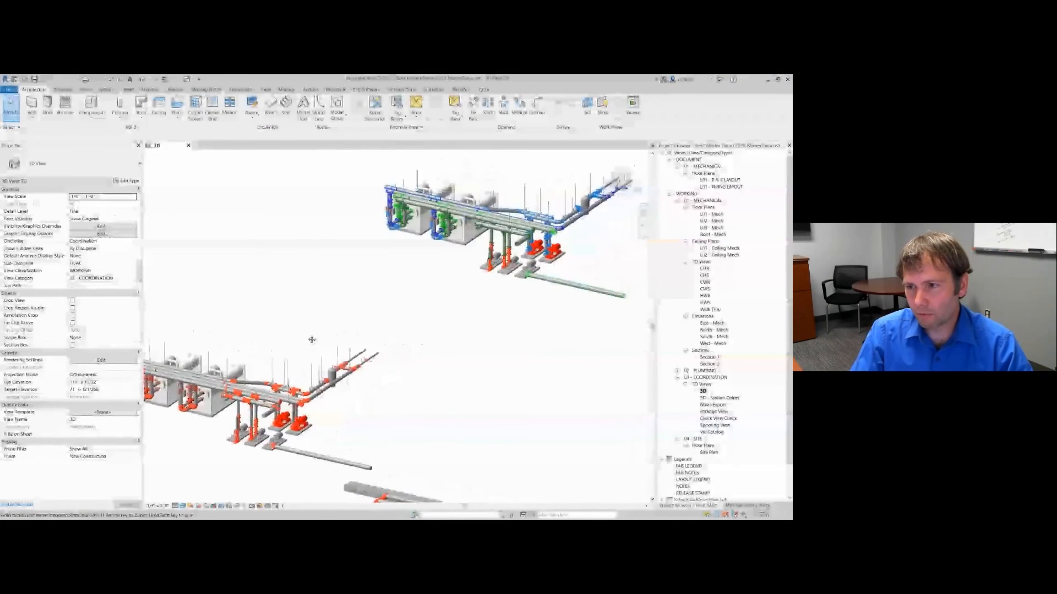
scroll(263, 402, "up", 2)
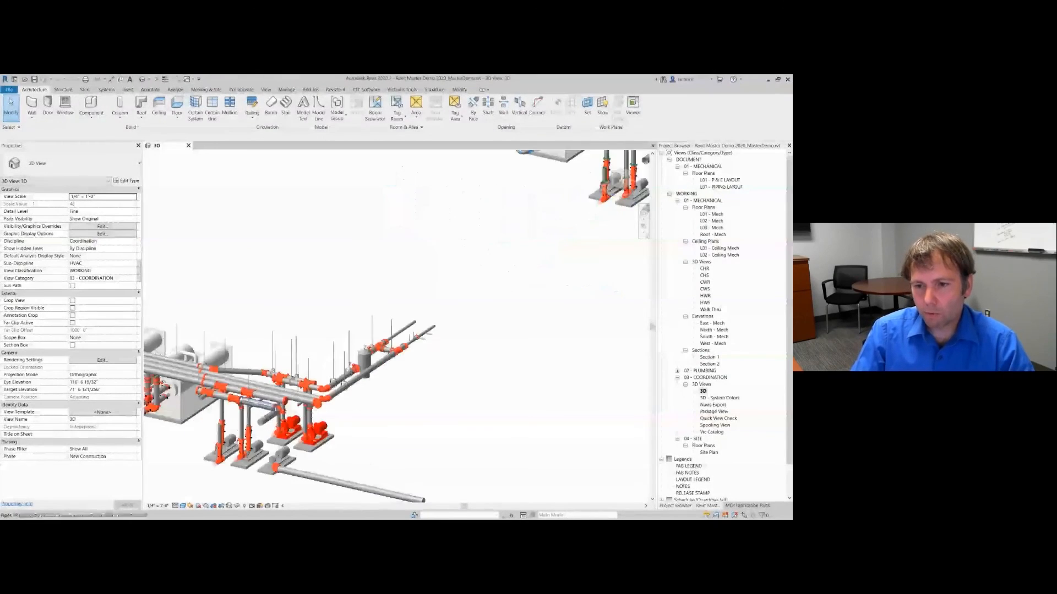
scroll(269, 406, "up", 2)
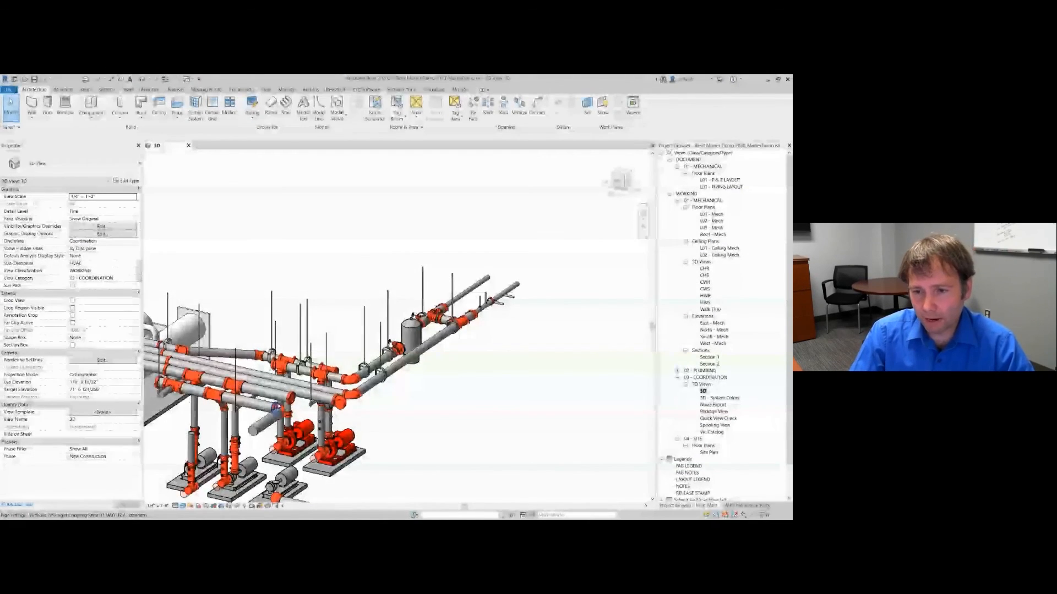
scroll(327, 351, "down", 3)
middle_click_drag(327, 351, 445, 250)
scroll(445, 264, "up", 5)
scroll(386, 259, "up", 2)
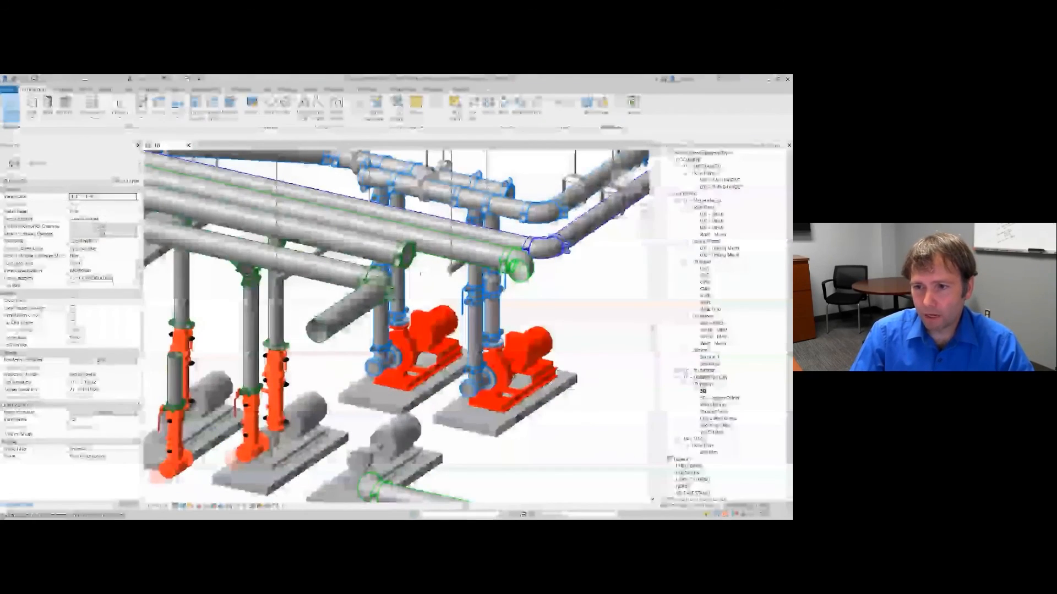
left_click(377, 290)
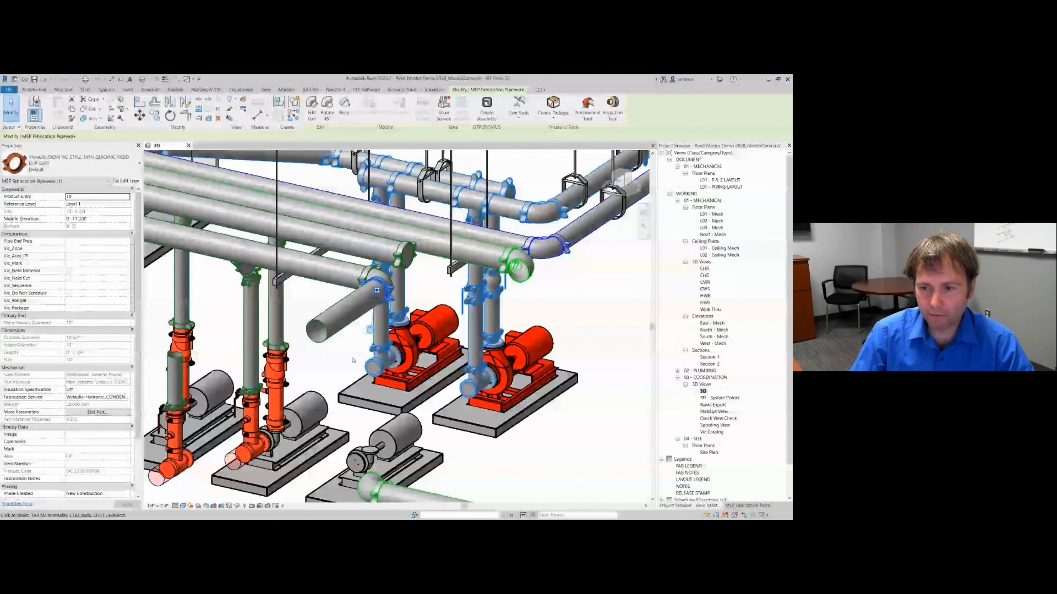
Step: Examine the colour-coded and uncoloured plant piping models in the 3D view and clear the coupling selection
scroll(353, 280, "down", 8)
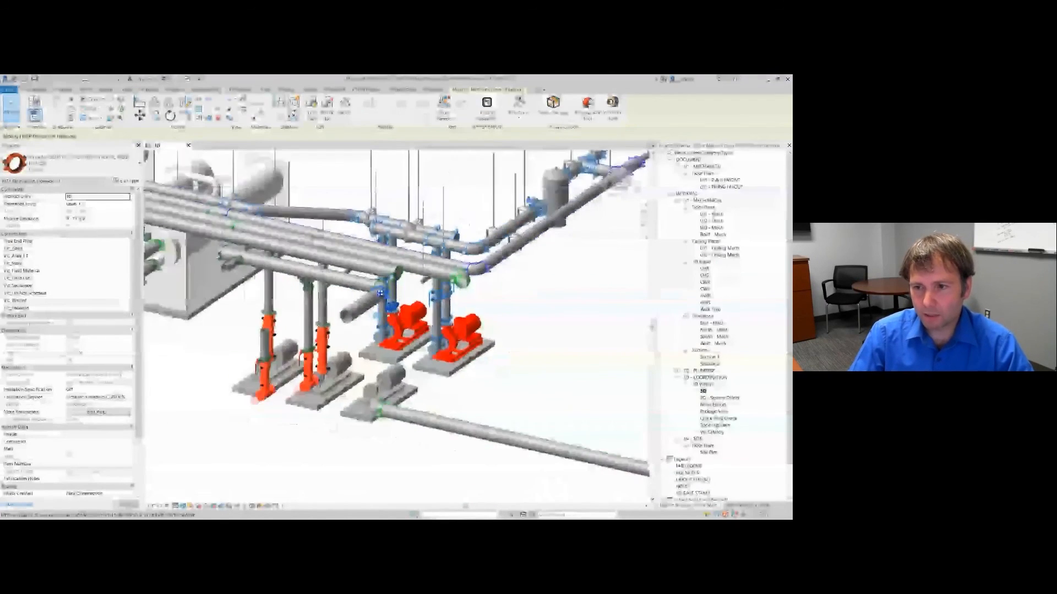
middle_click_drag(310, 392, 533, 267)
middle_click_drag(397, 442, 469, 405)
scroll(470, 406, "up", 2)
scroll(469, 401, "down", 2)
scroll(468, 400, "up", 5)
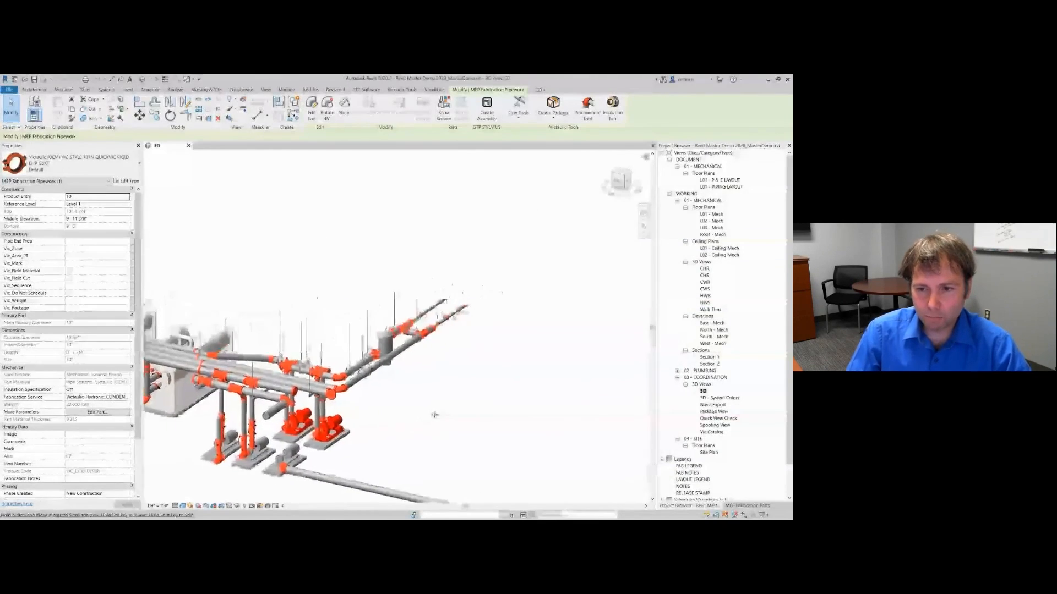
scroll(432, 370, "down", 7)
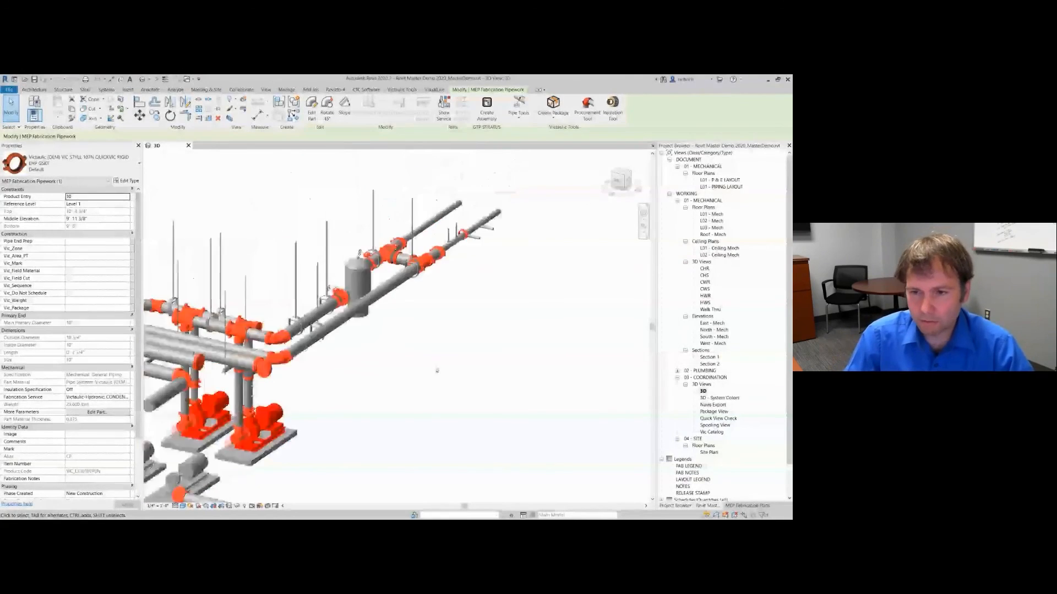
scroll(438, 368, "down", 4)
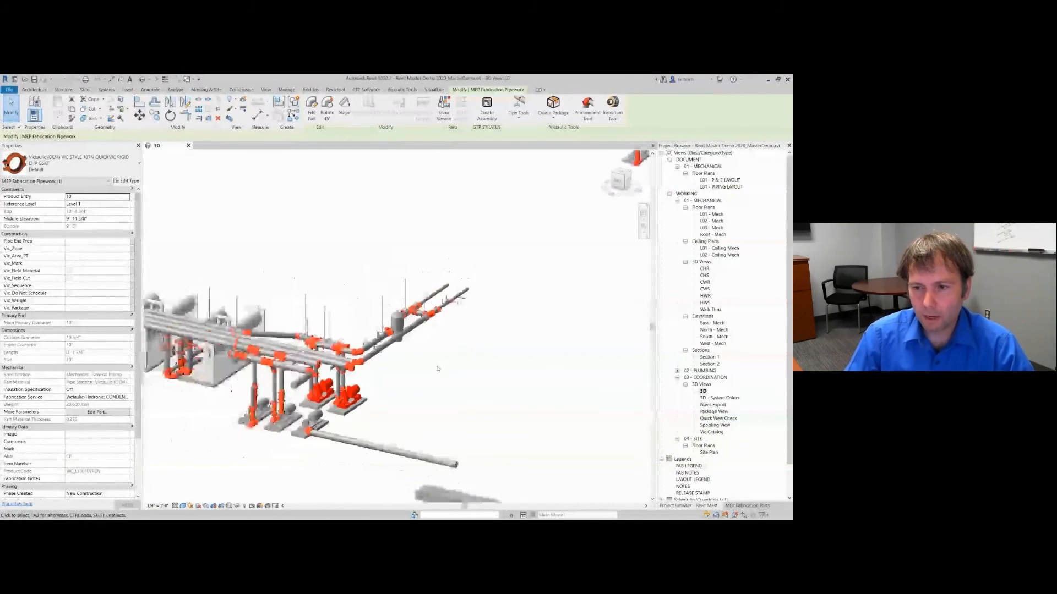
middle_click_drag(439, 372, 373, 431)
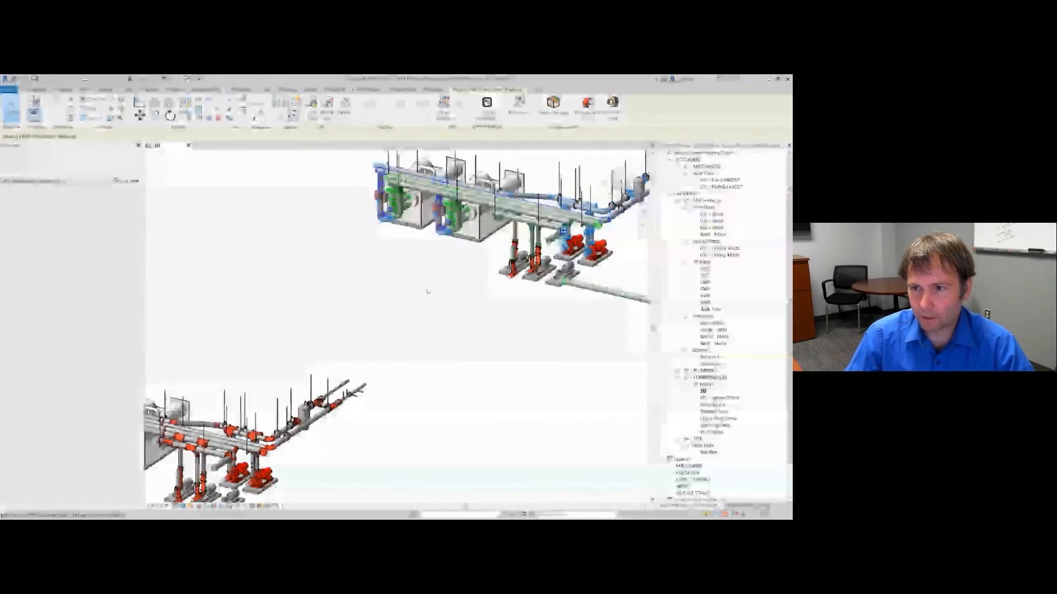
middle_click_drag(398, 297, 432, 262)
scroll(431, 262, "up", 1)
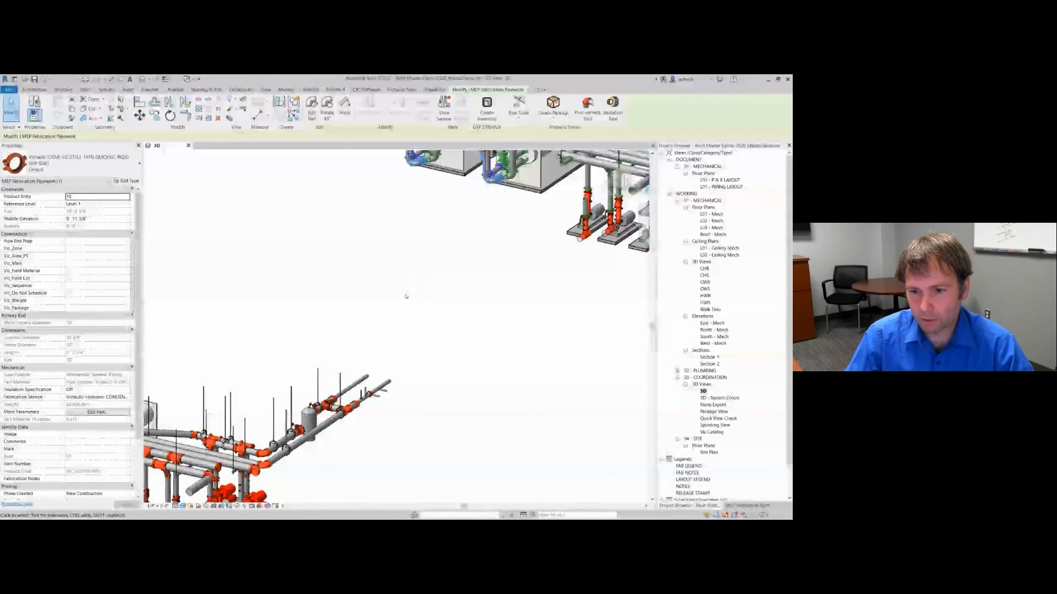
scroll(405, 297, "down", 2)
middle_click_drag(407, 300, 454, 262)
scroll(424, 361, "down", 3)
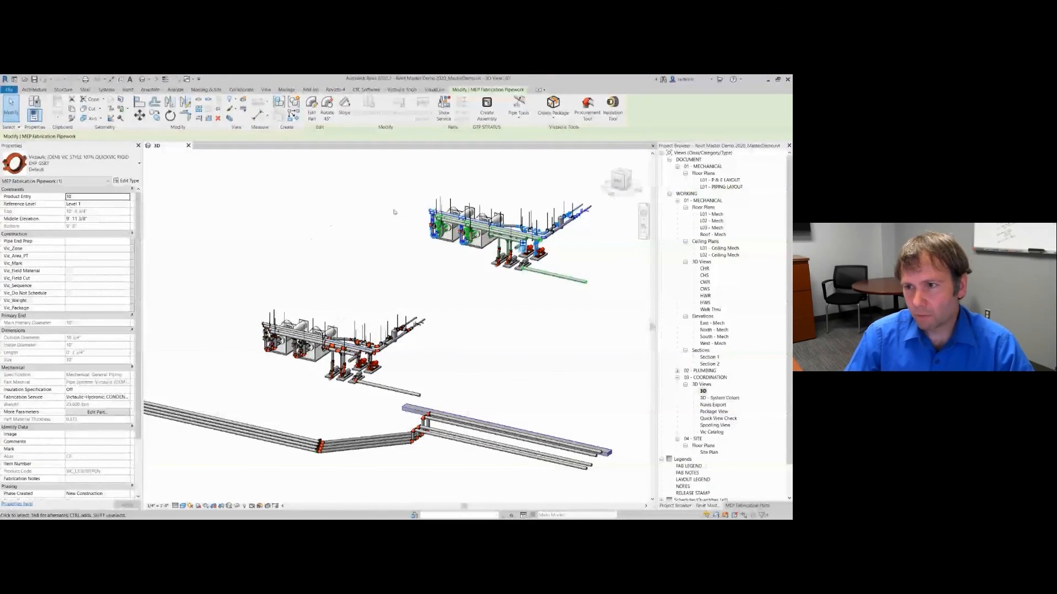
left_click(310, 407)
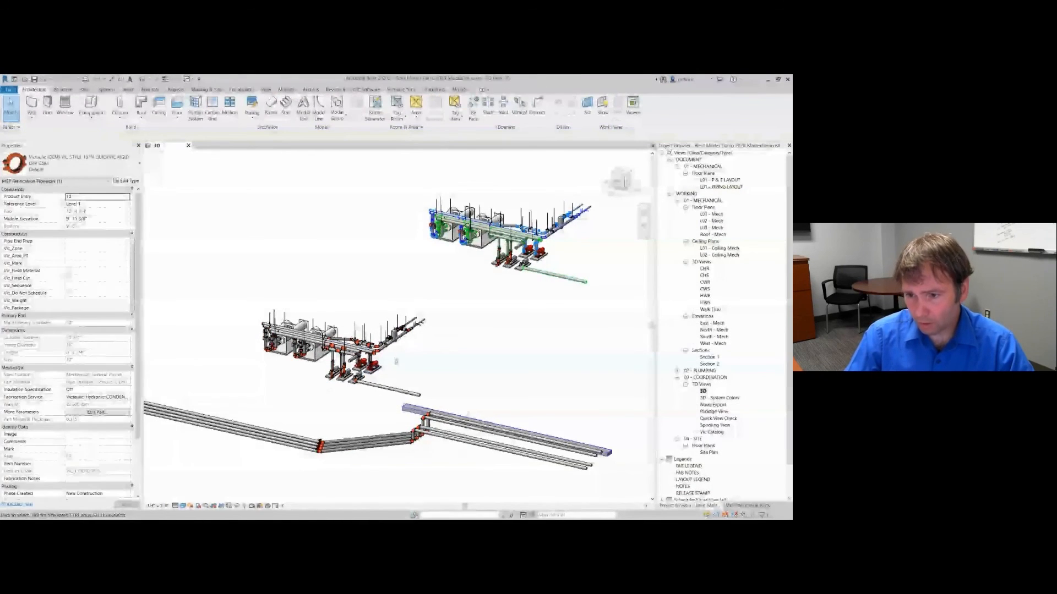
scroll(310, 406, "up", 6)
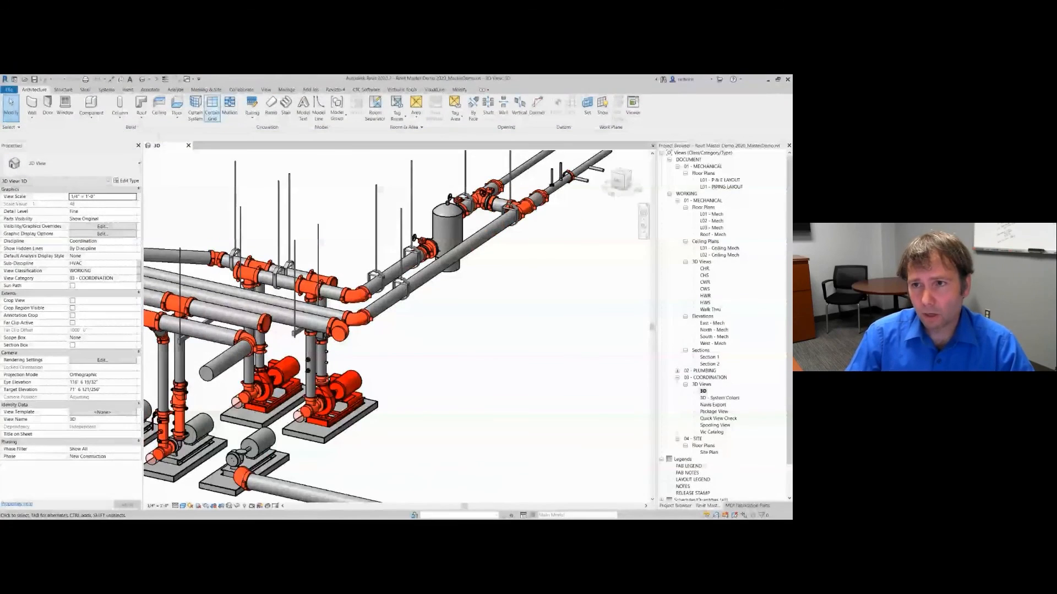
Step: Open the recent project Project1_Demo.rvt, ignoring its unresolved reference
left_click(406, 89)
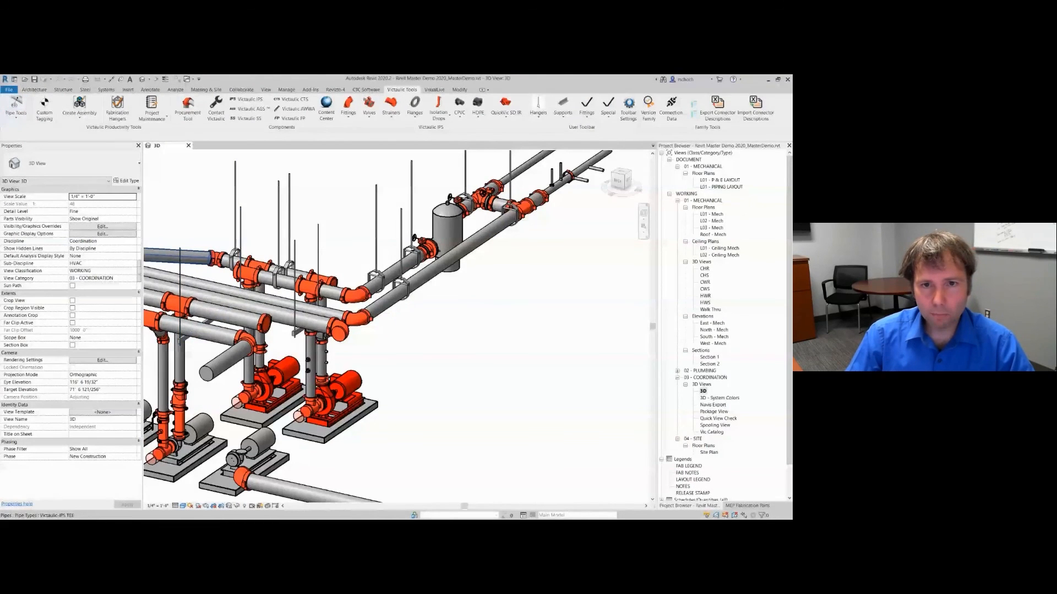
left_click(10, 90)
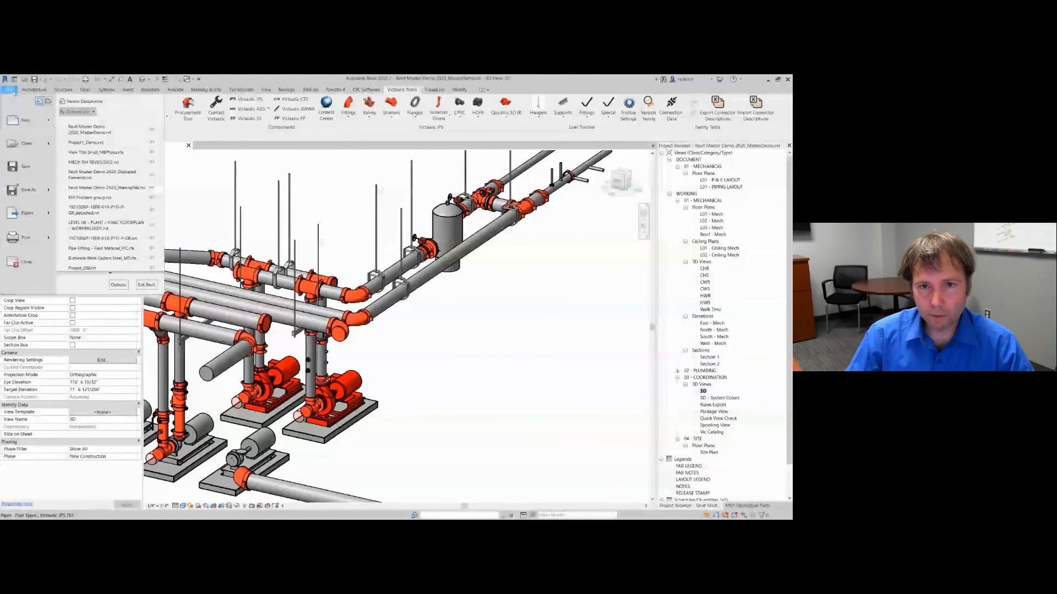
left_click(82, 144)
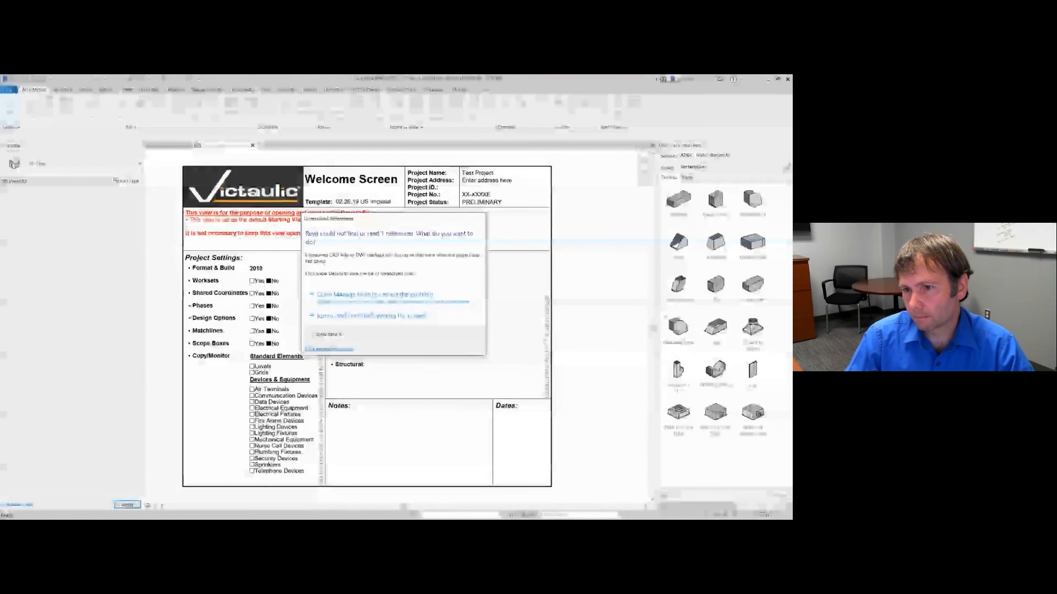
left_click(381, 317)
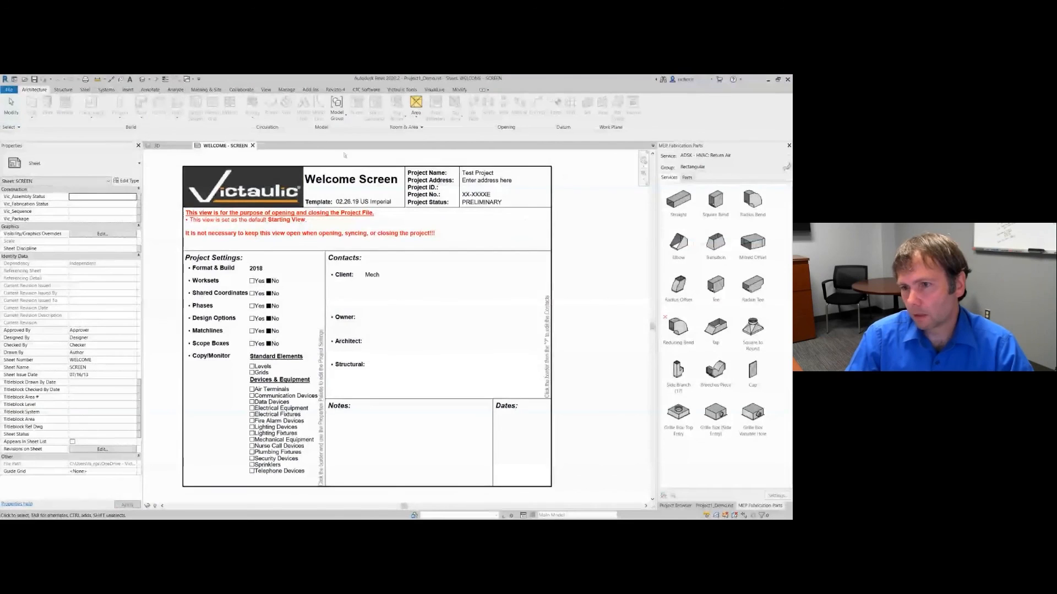
Step: Open the project's Spooling View and examine the framed pump skids with their colour-coded spools
left_click(156, 146)
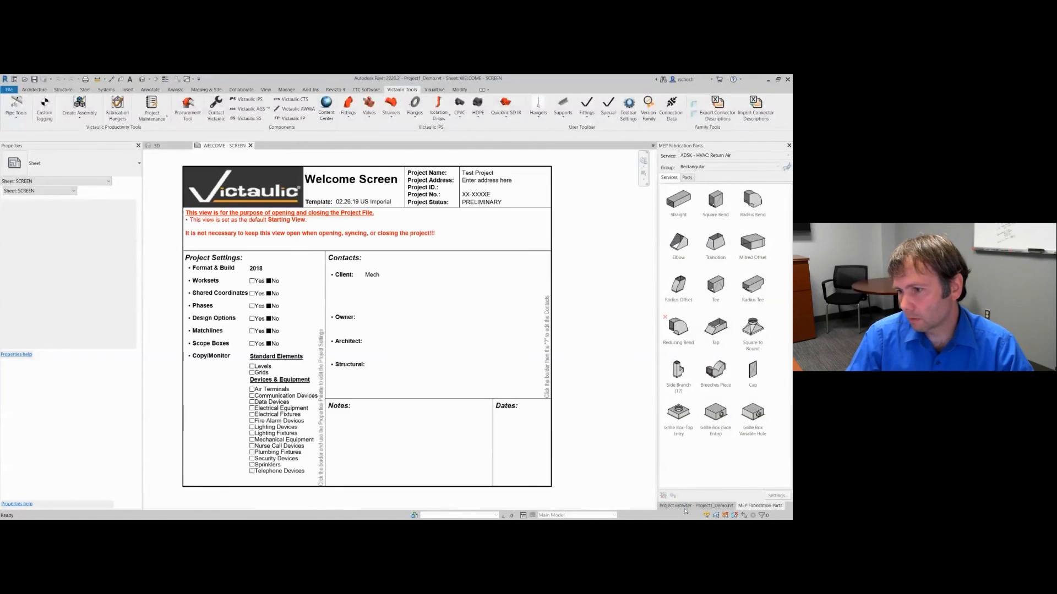
left_click(683, 508)
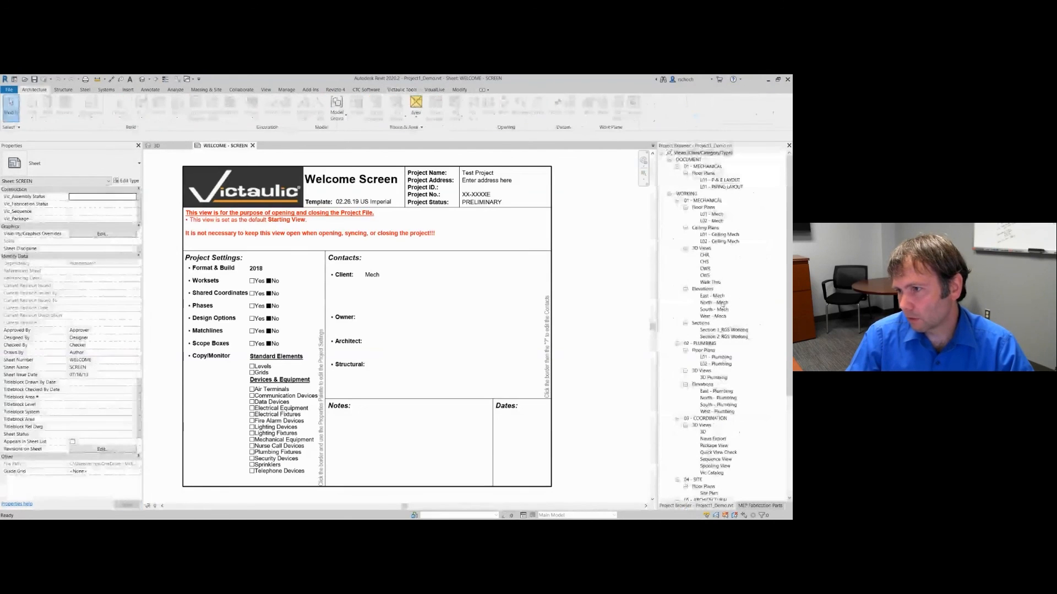
double_click(714, 466)
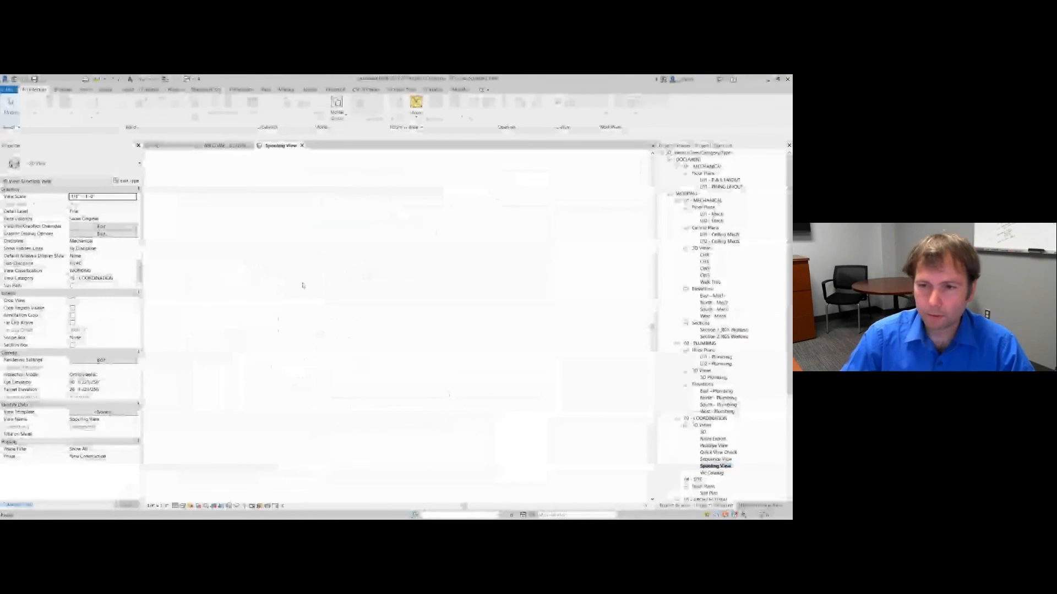
scroll(335, 405, "up", 10)
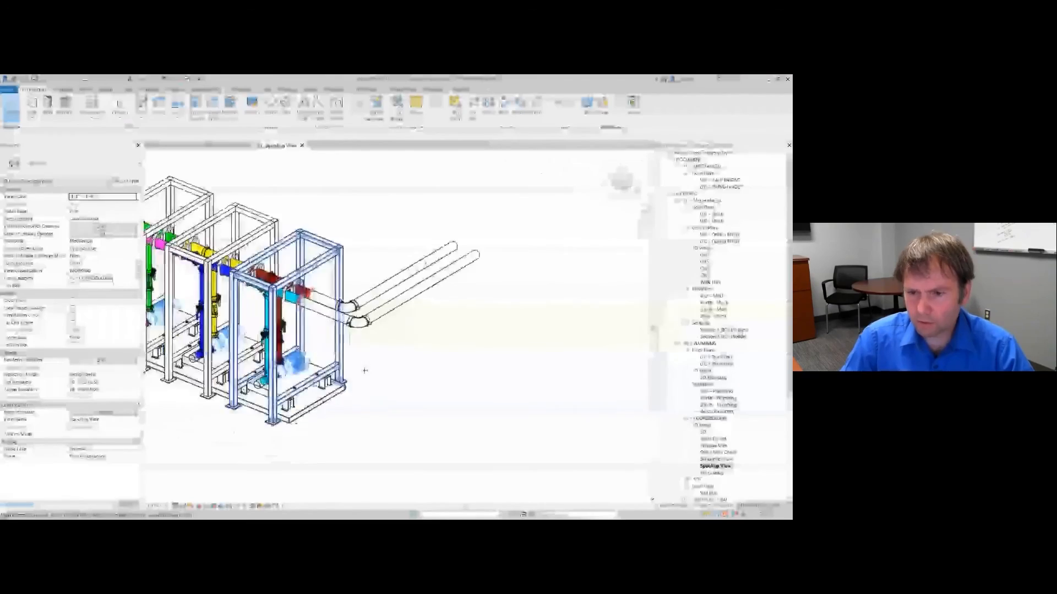
middle_click_drag(353, 348, 411, 375)
scroll(423, 363, "down", 1)
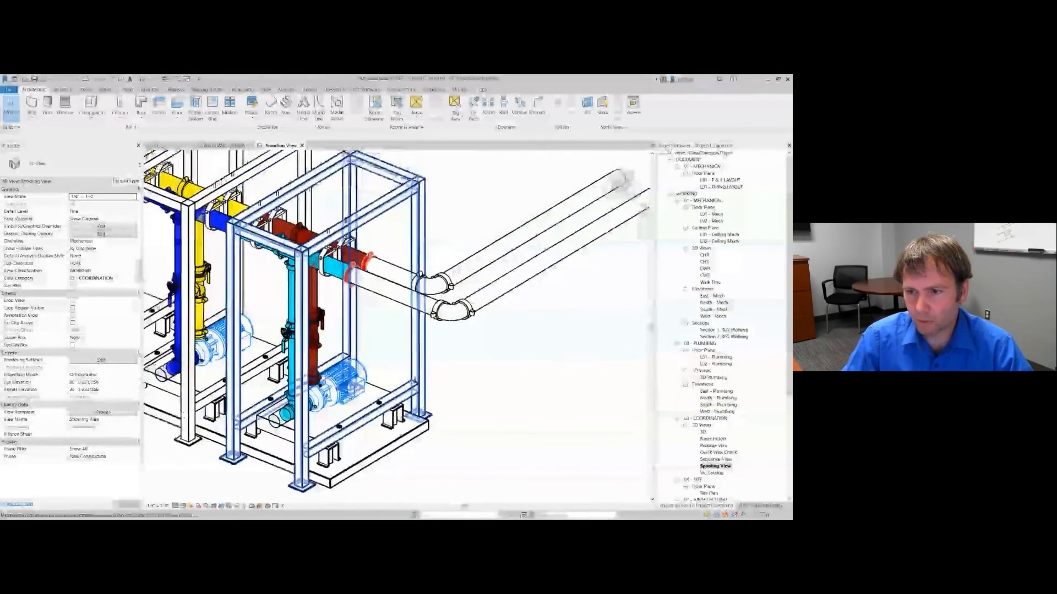
scroll(412, 374, "down", 1)
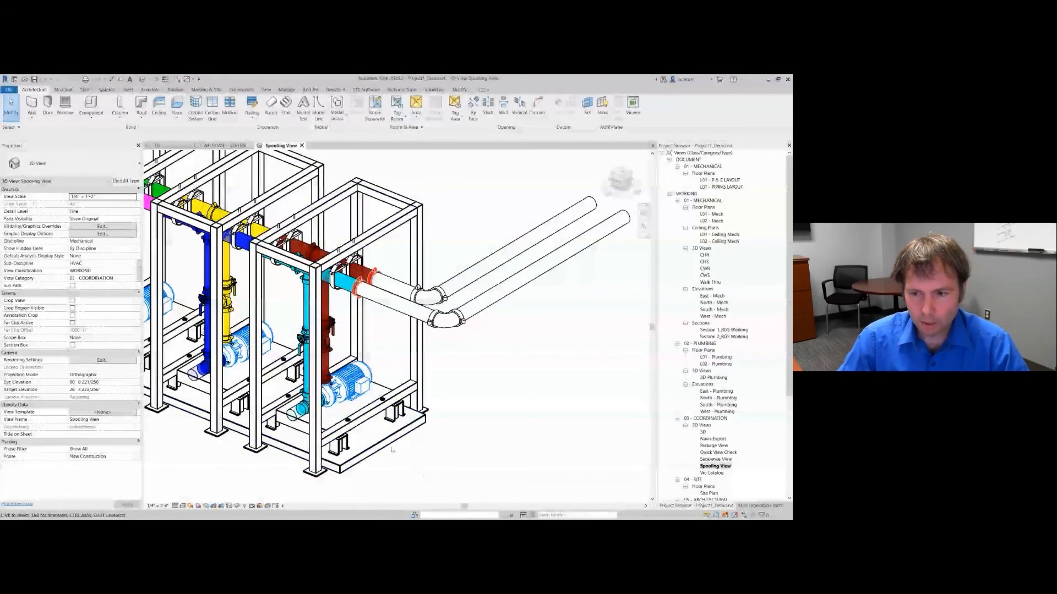
Step: Select the equipment base under the pump in the end skid and examine its supports and place within the frame
scroll(388, 452, "up", 5)
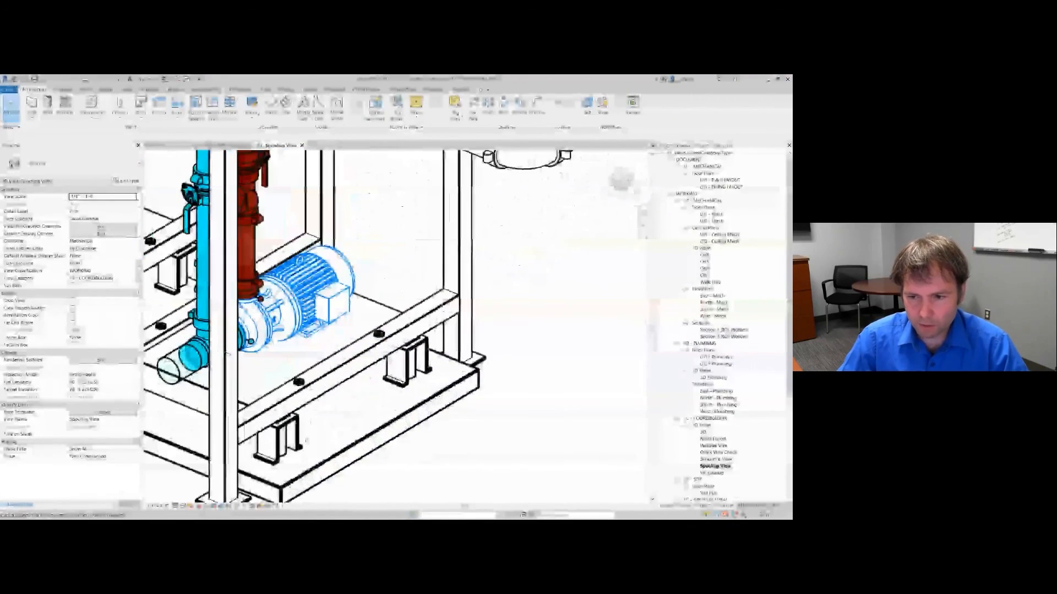
left_click(406, 379)
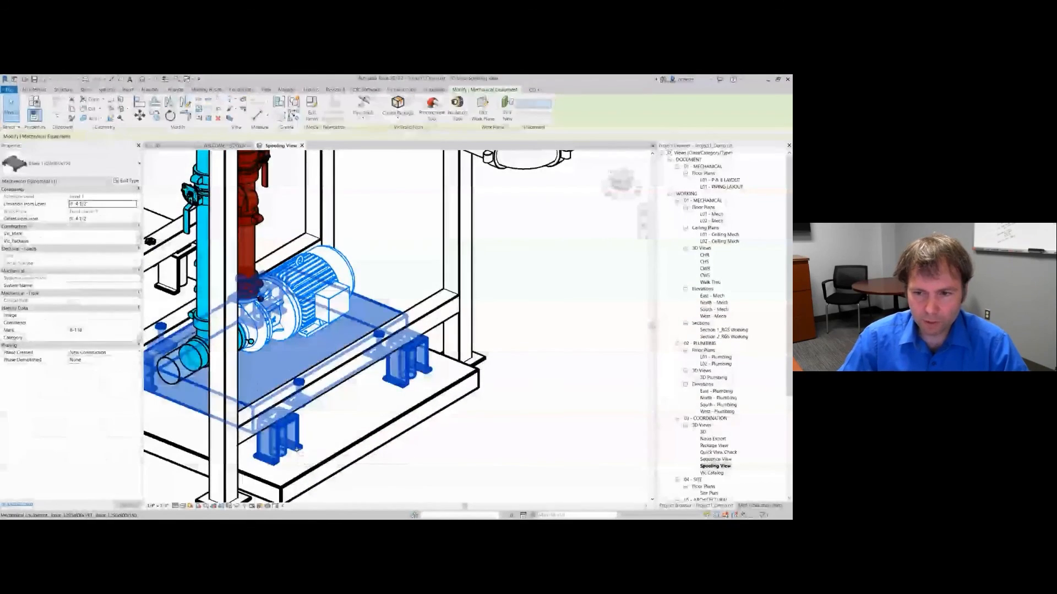
left_click_drag(297, 385, 300, 389)
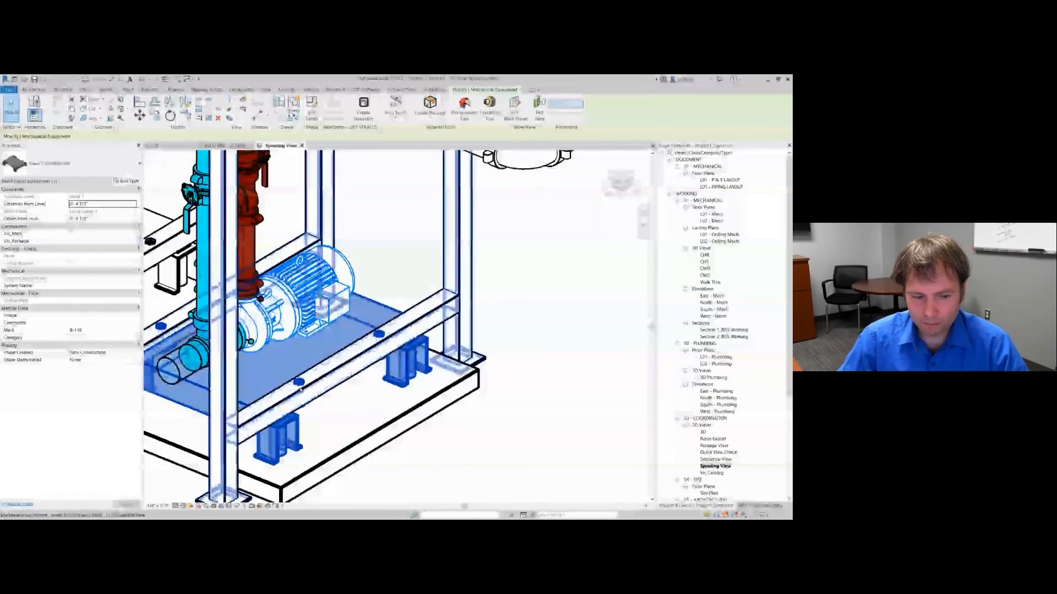
key("Escape")
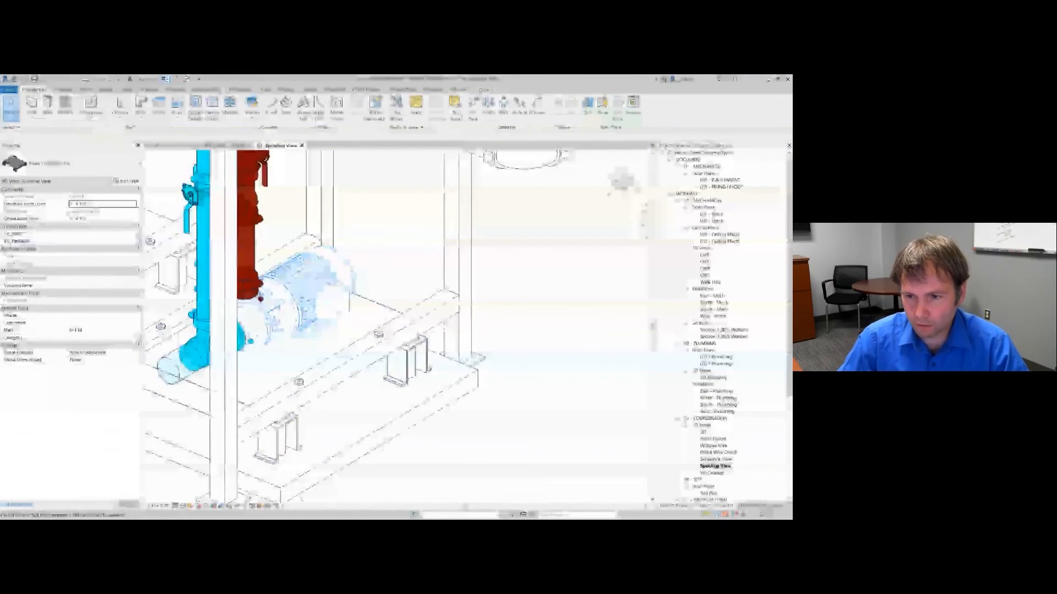
middle_click_drag(397, 330, 418, 319, "shift")
left_click(286, 417)
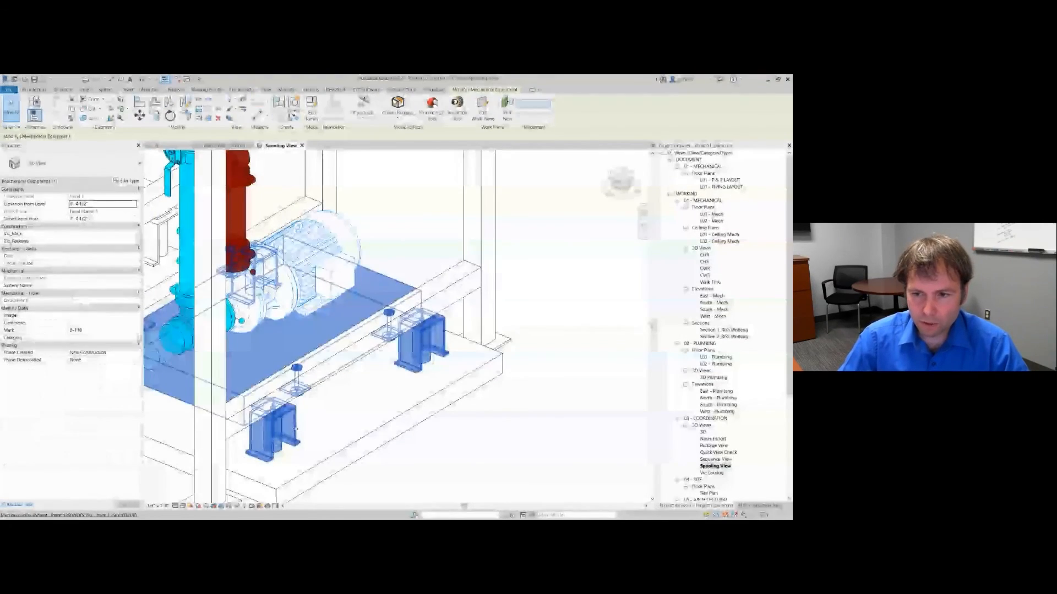
middle_click_drag(287, 412, 277, 388, "shift")
middle_click_drag(374, 341, 374, 354, "shift")
scroll(374, 354, "down", 5)
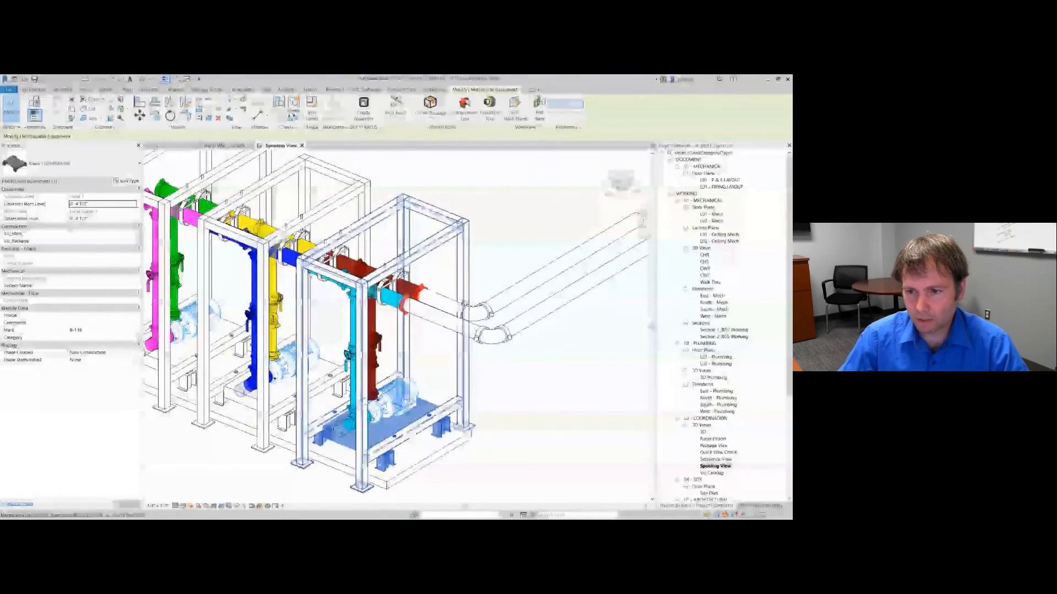
middle_click_drag(350, 492, 355, 489, "shift")
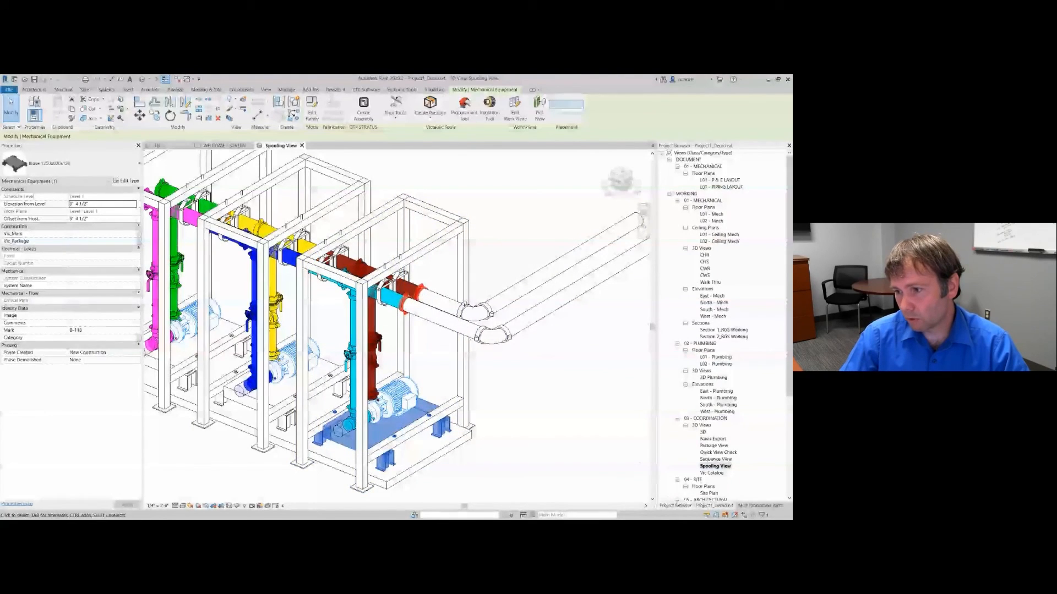
Step: Open the Victaulic dock to show the project's Assembly Manager
left_click(758, 505)
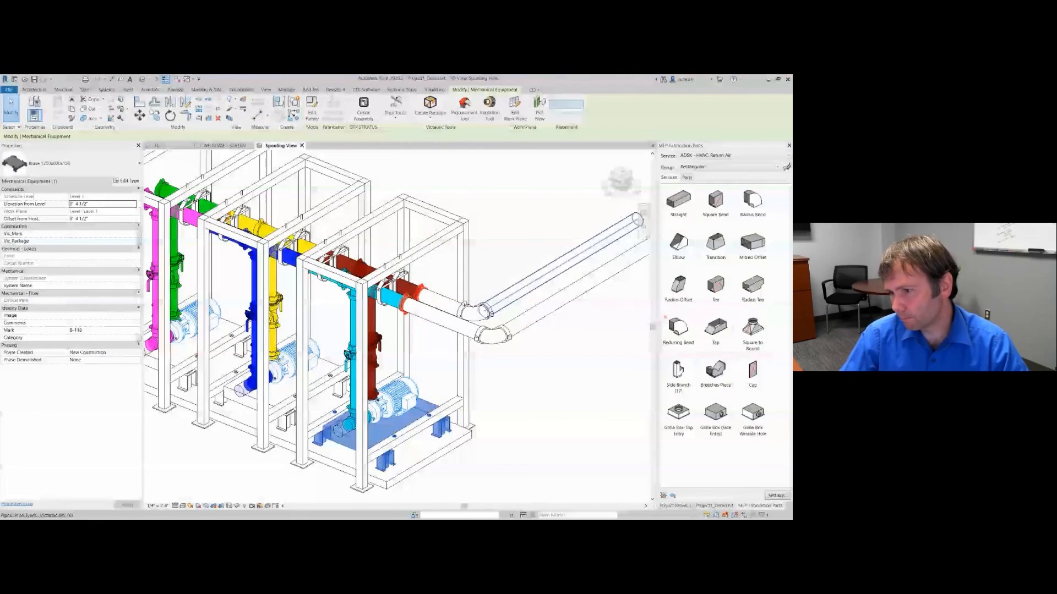
left_click(674, 505)
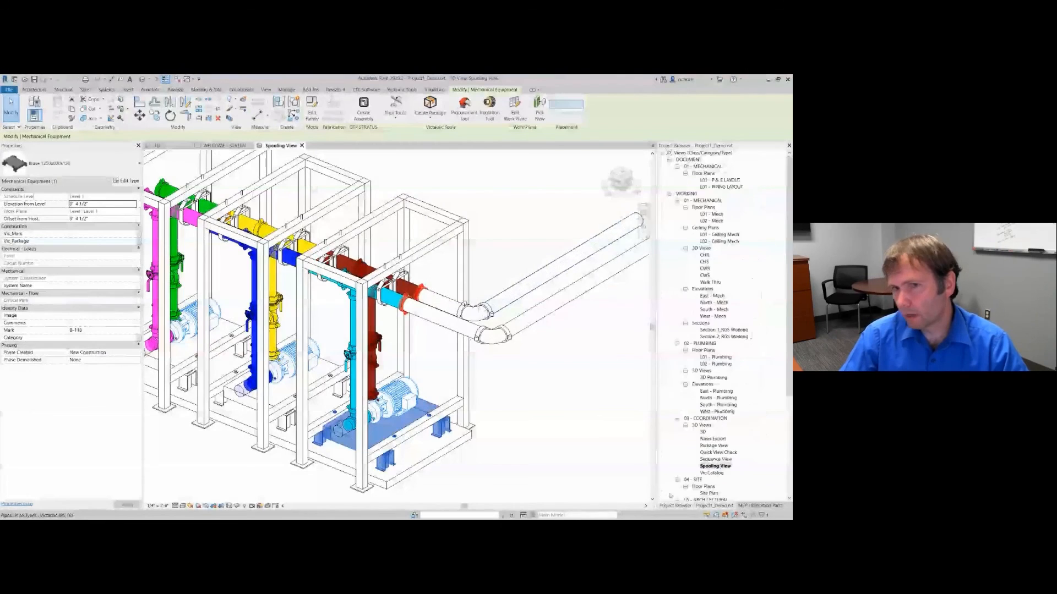
left_click(401, 91)
left_click(88, 118)
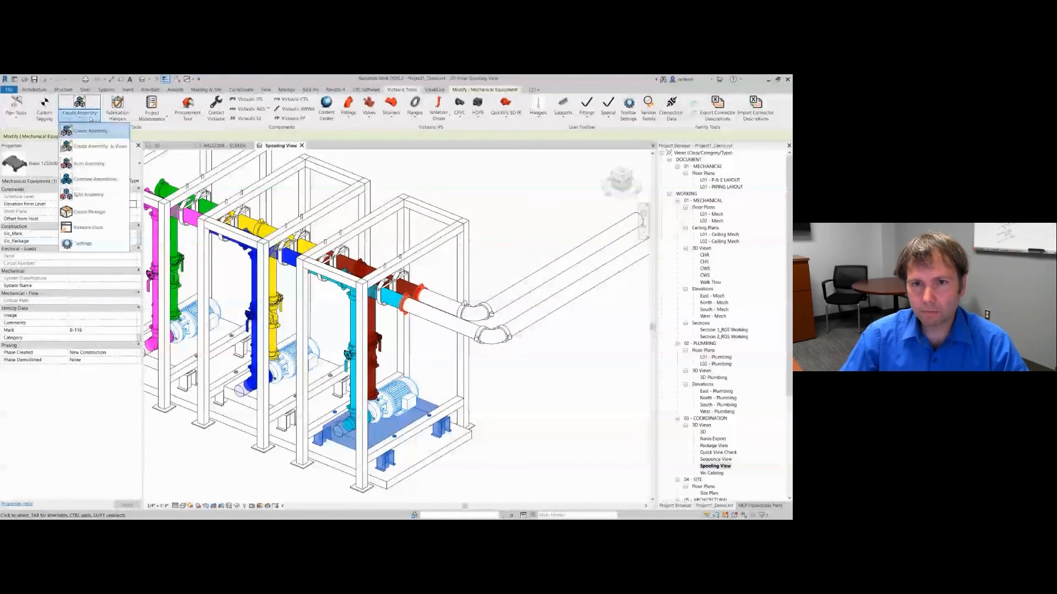
left_click(86, 227)
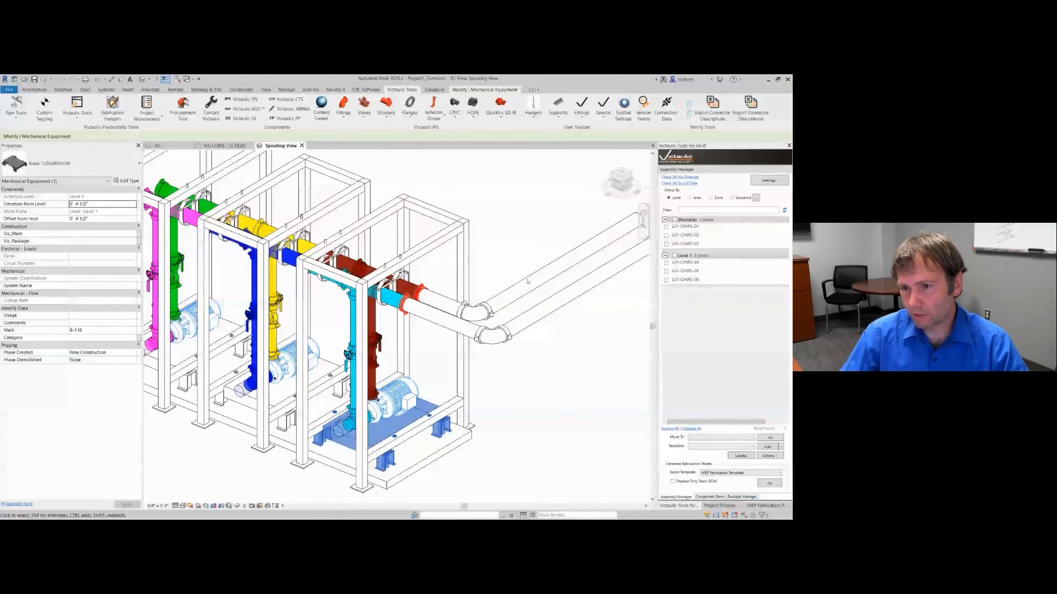
Step: Select the end skid's contents together: both pipe spools, the pump, the steel frame, the equipment base and the clevis hangers
left_click(522, 377)
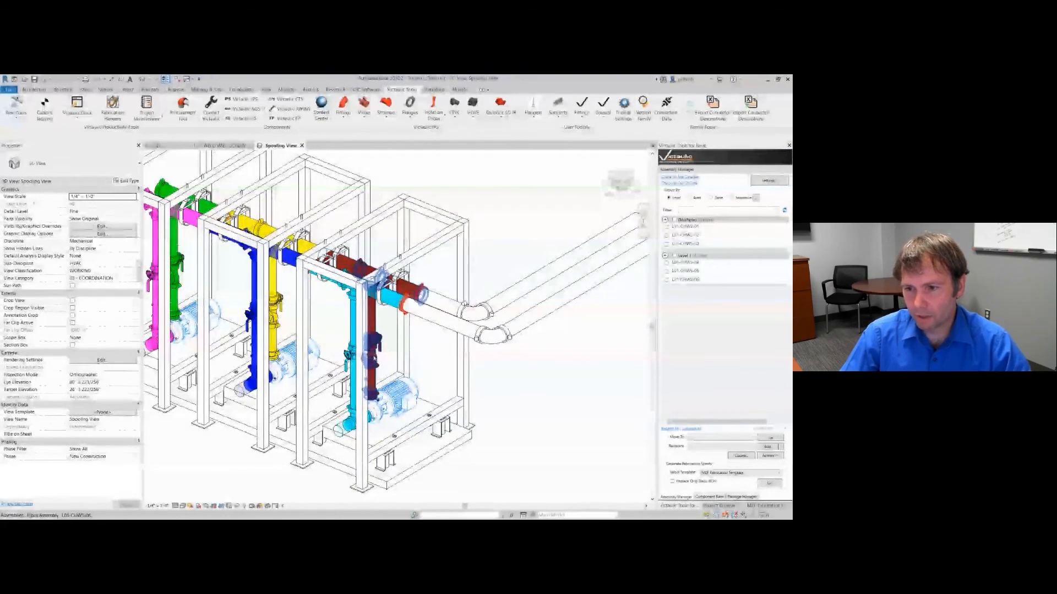
left_click(374, 277)
left_click(347, 355, "ctrl")
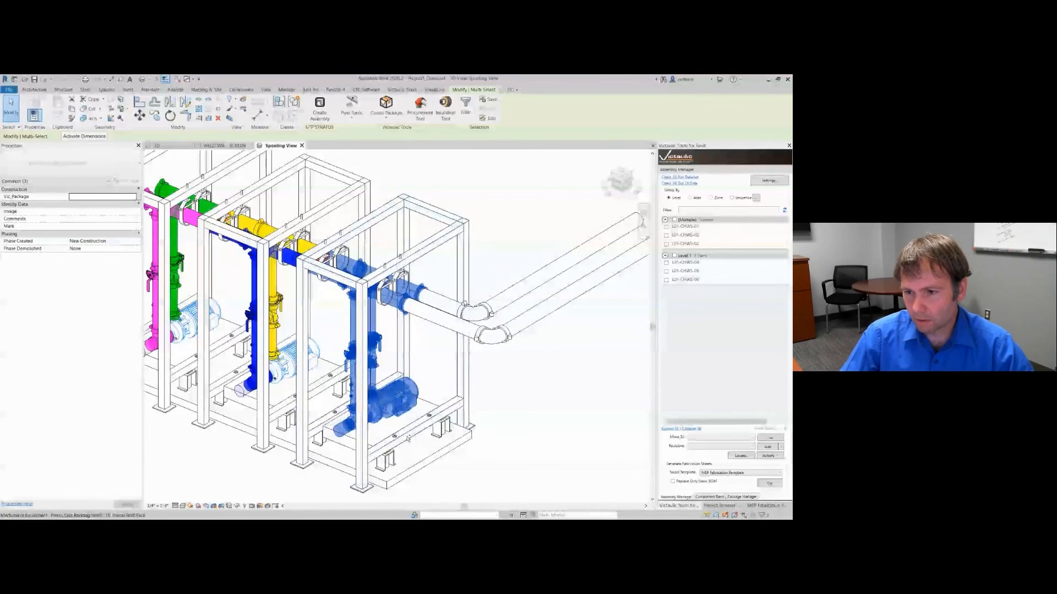
left_click(441, 434, "ctrl")
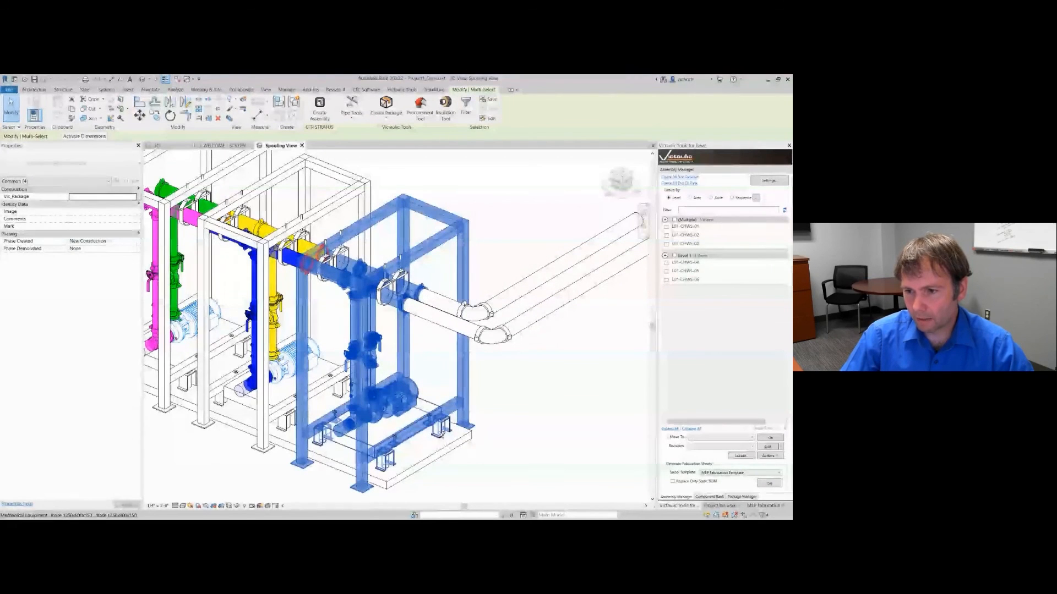
left_click(384, 293, "ctrl")
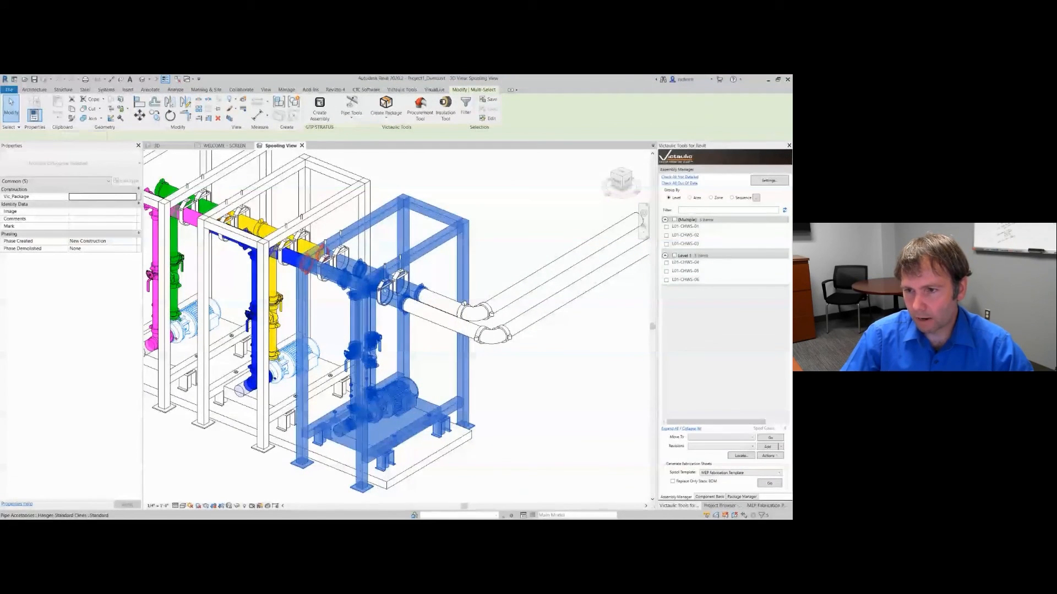
left_click(383, 319, "ctrl")
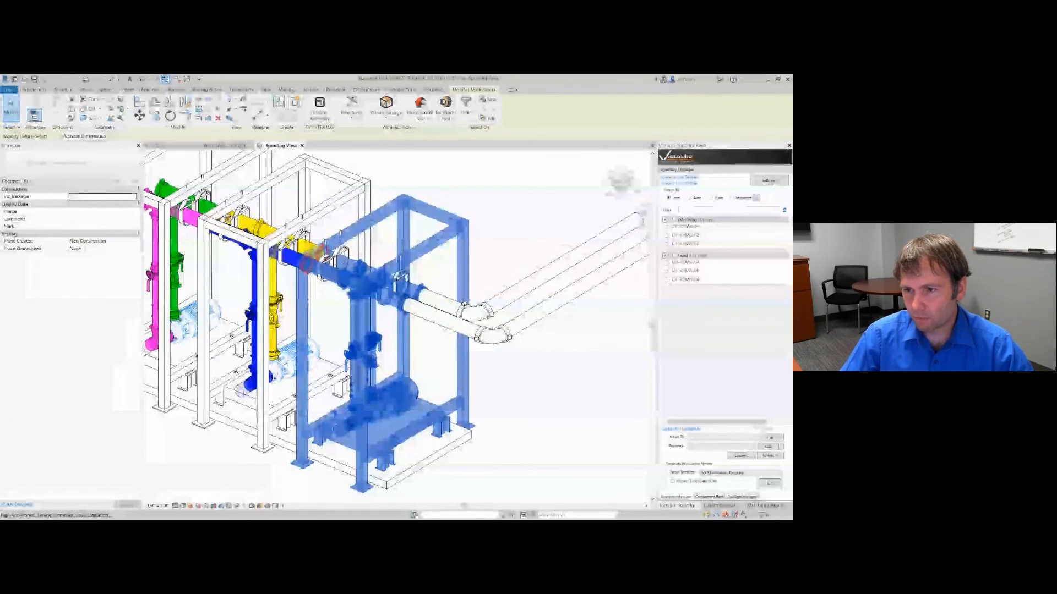
left_click(382, 319, "ctrl")
left_click(341, 255, "ctrl")
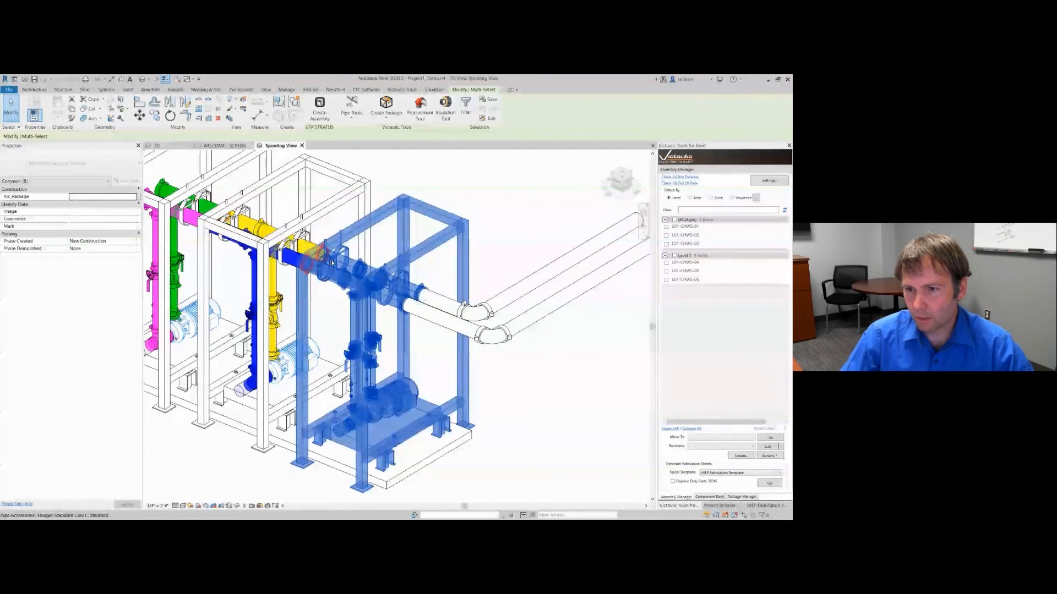
left_click(332, 263, "ctrl")
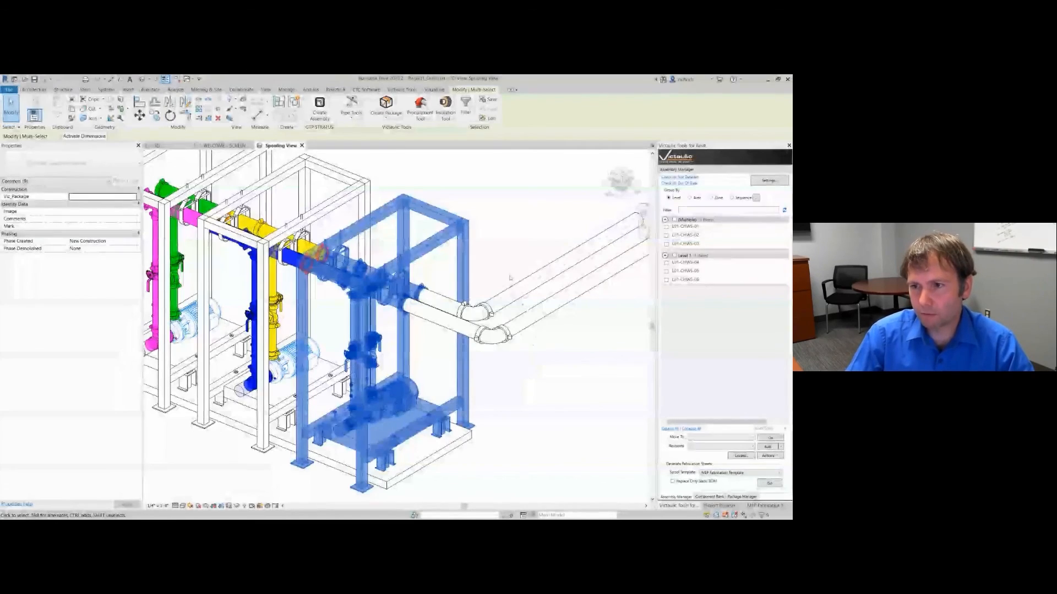
Step: Create a Victaulic package from the selected skid elements, named PUMP SKID 1, in the Skids category
scroll(511, 286, "down", 1)
middle_click_drag(509, 283, 458, 271)
scroll(448, 266, "up", 2)
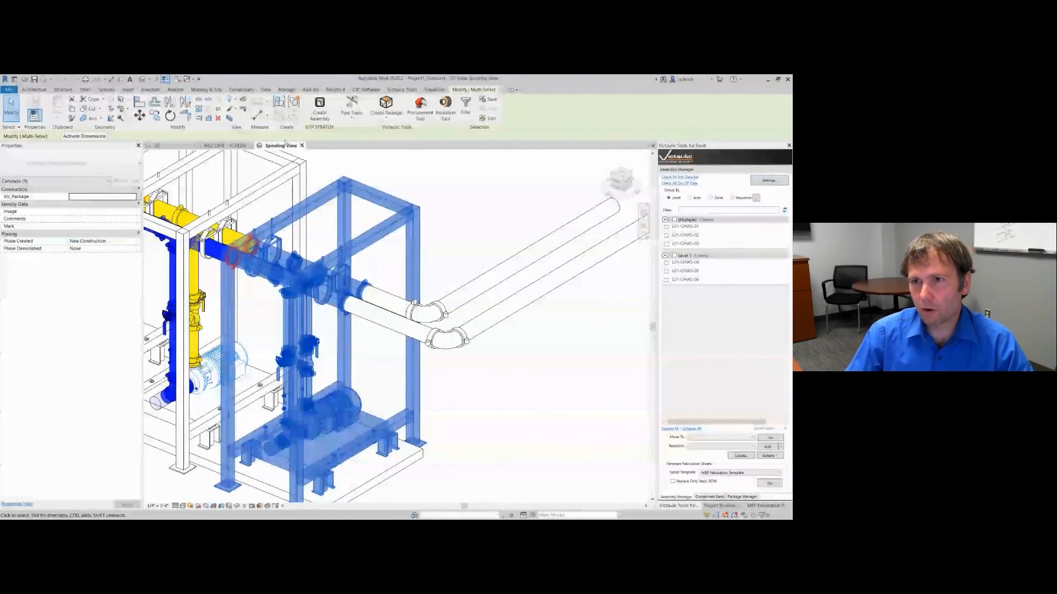
left_click(391, 109)
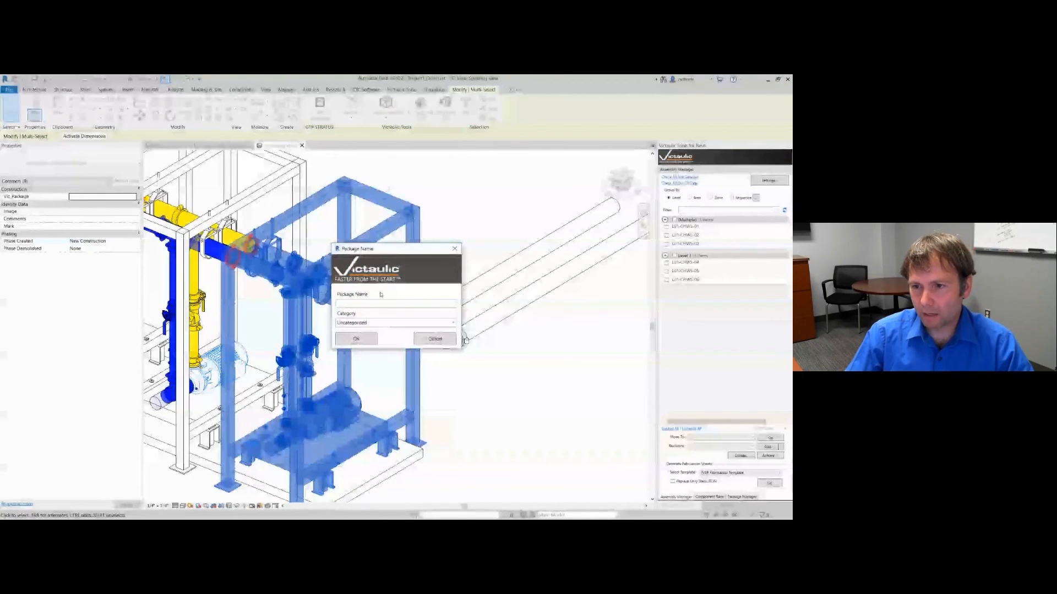
left_click(373, 302)
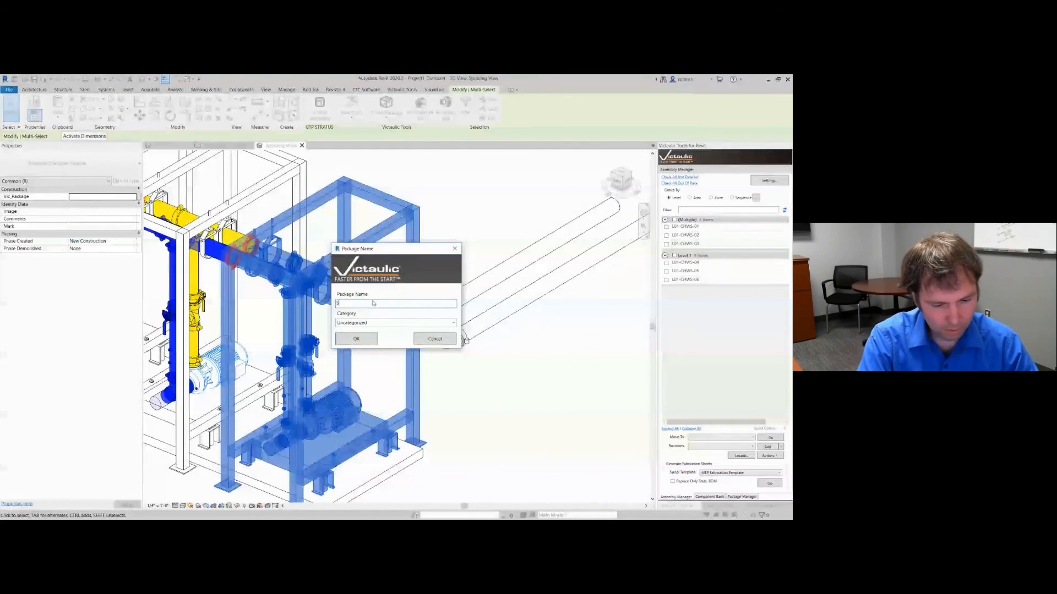
type("SK")
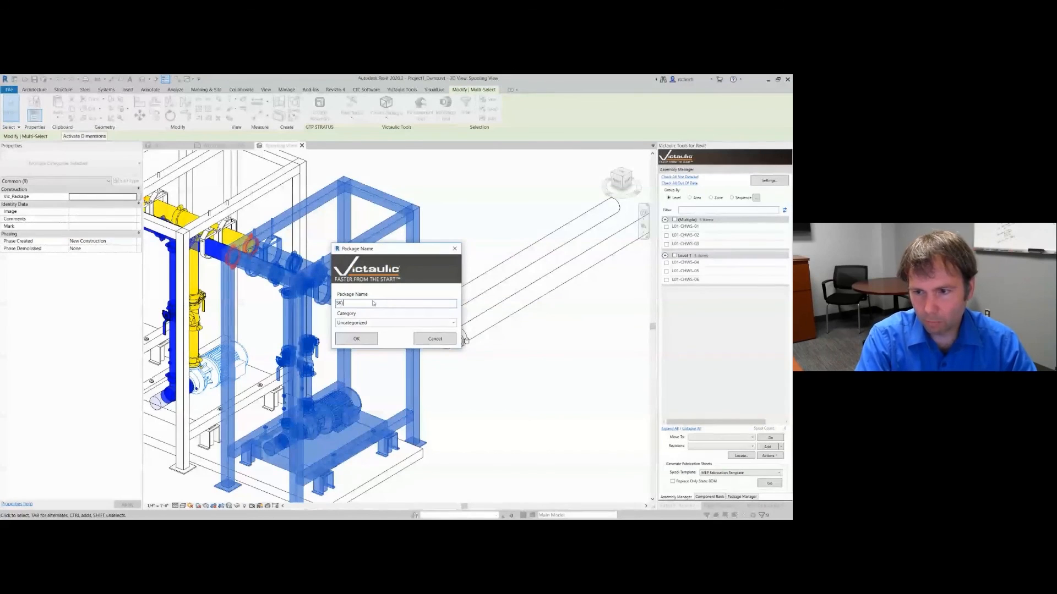
type("PUMP")
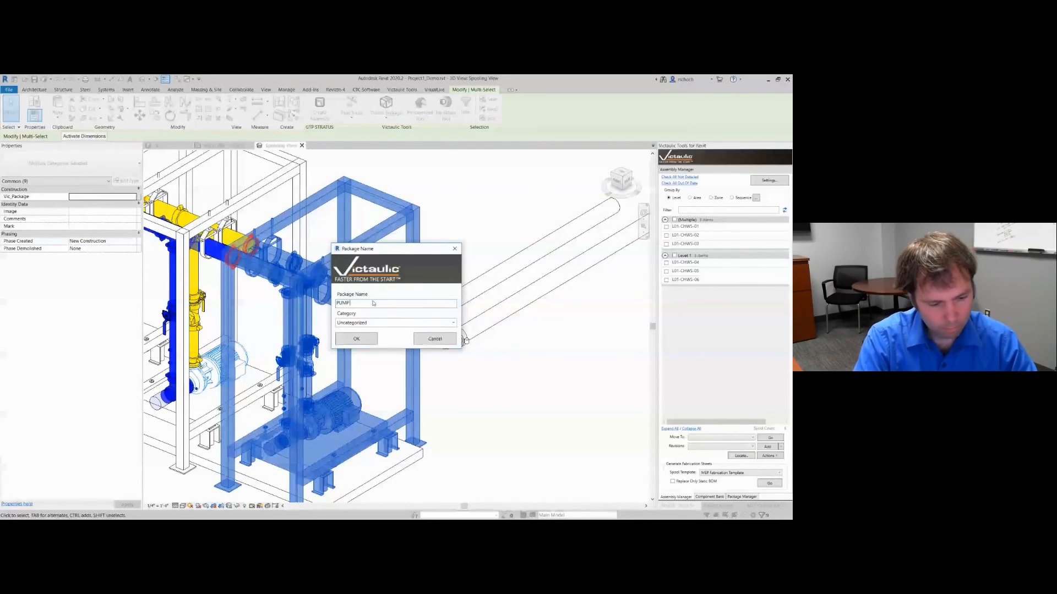
type(" SKID 1")
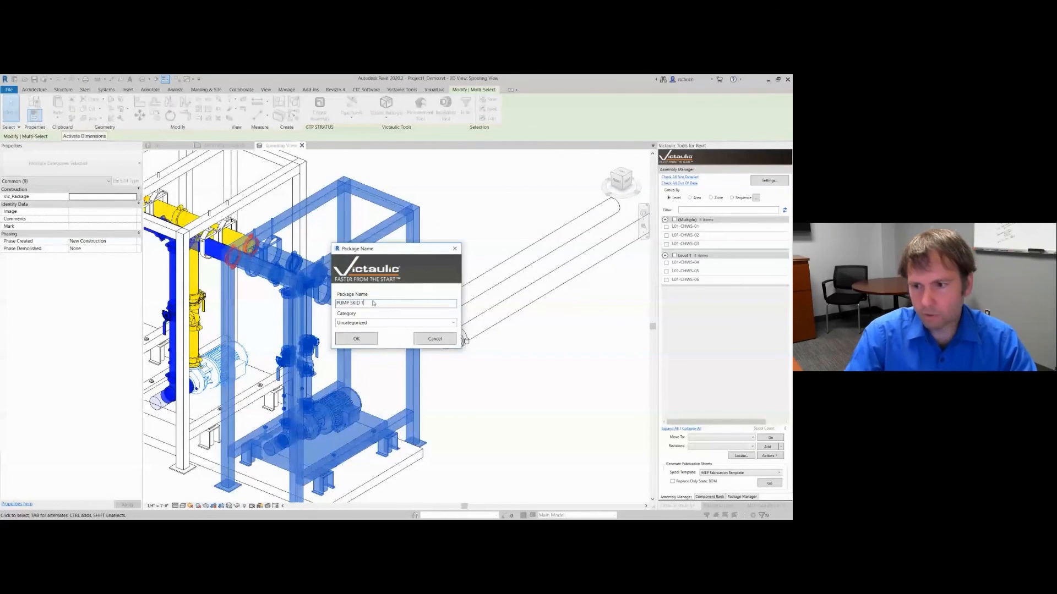
key("Tab")
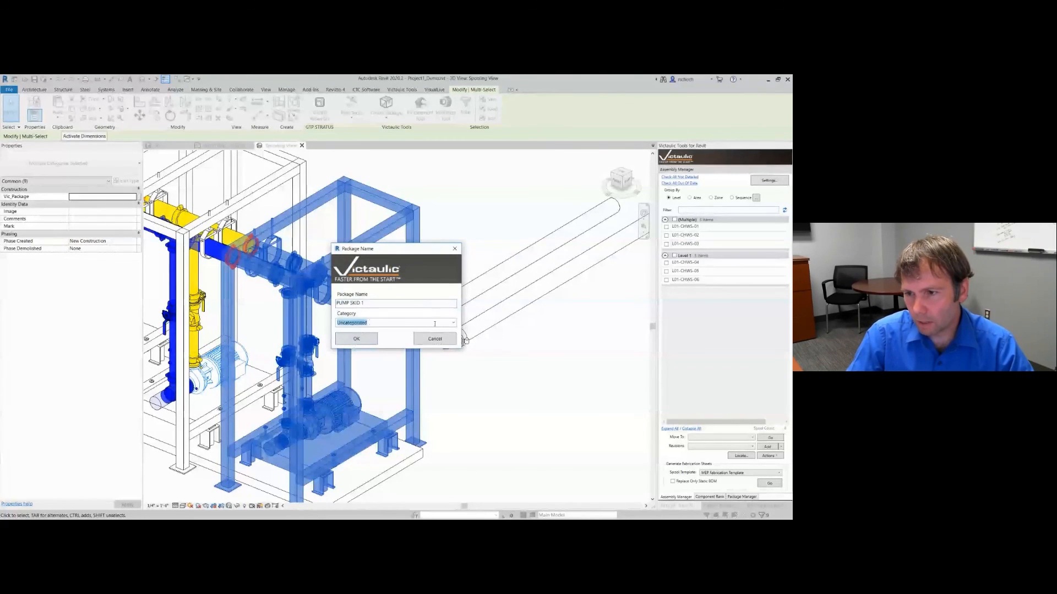
left_click(451, 324)
left_click(370, 341)
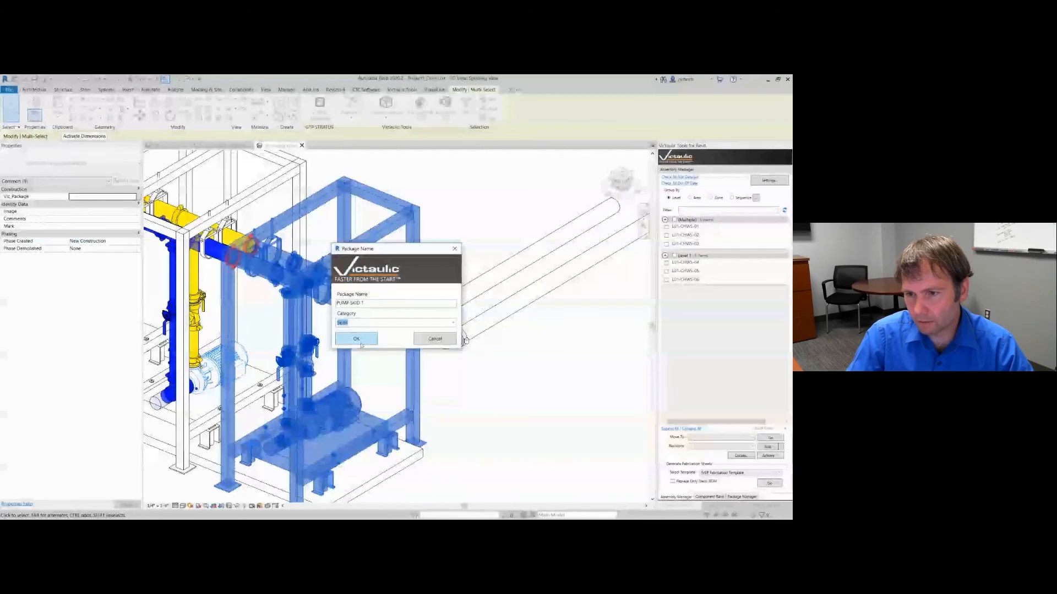
left_click(362, 342)
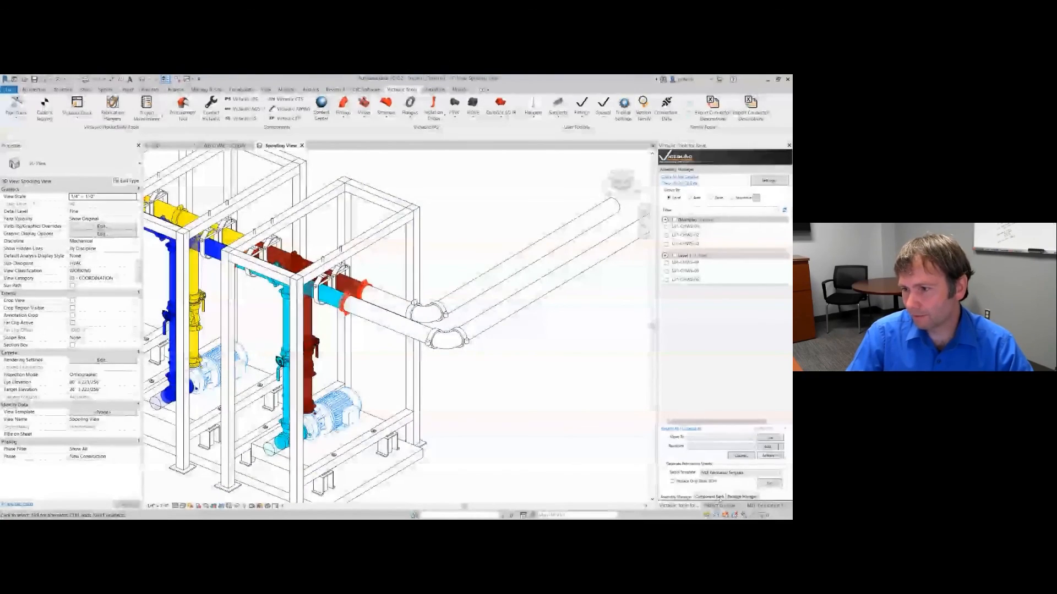
Step: Generate the PUMP SKID 1 package sheet with the Package Template in Package Manager and position the skid's 3D view inside the title block
left_click(741, 497)
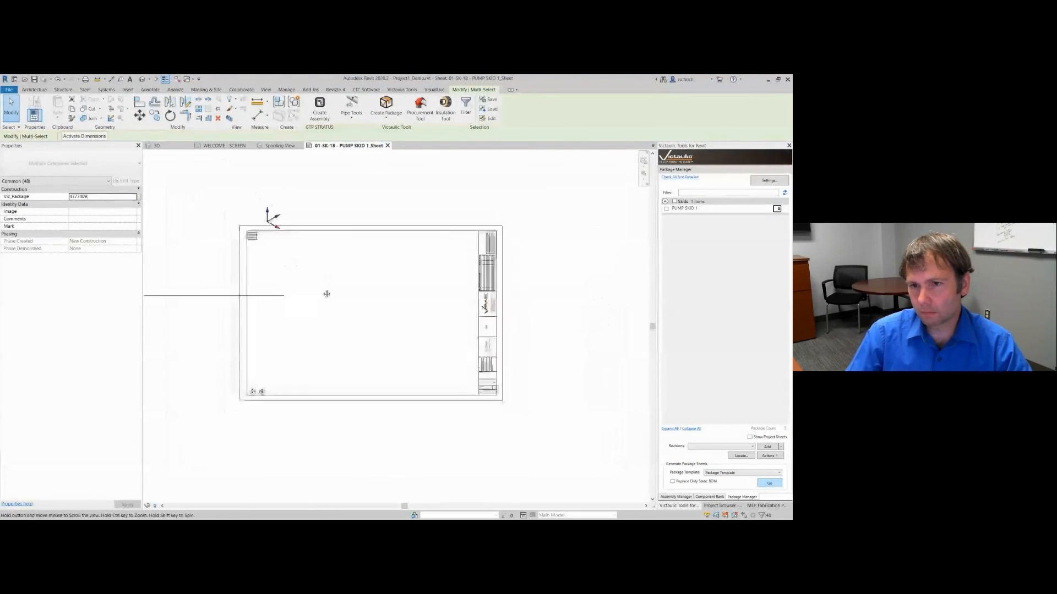
left_click(152, 306)
left_click_drag(170, 309, 363, 358)
left_click_drag(293, 292, 295, 294)
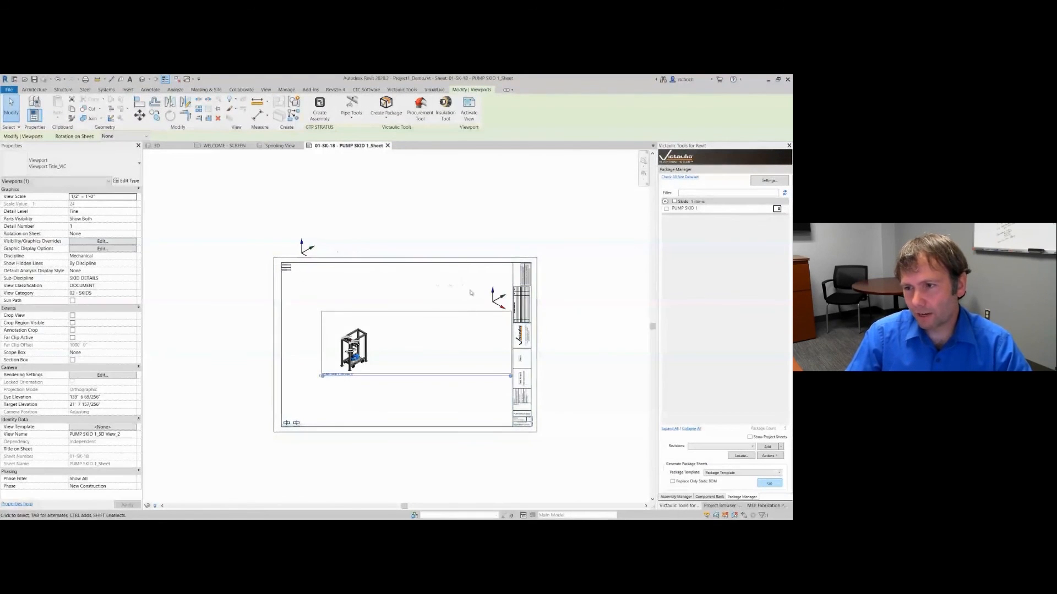
scroll(326, 327, "up", 2)
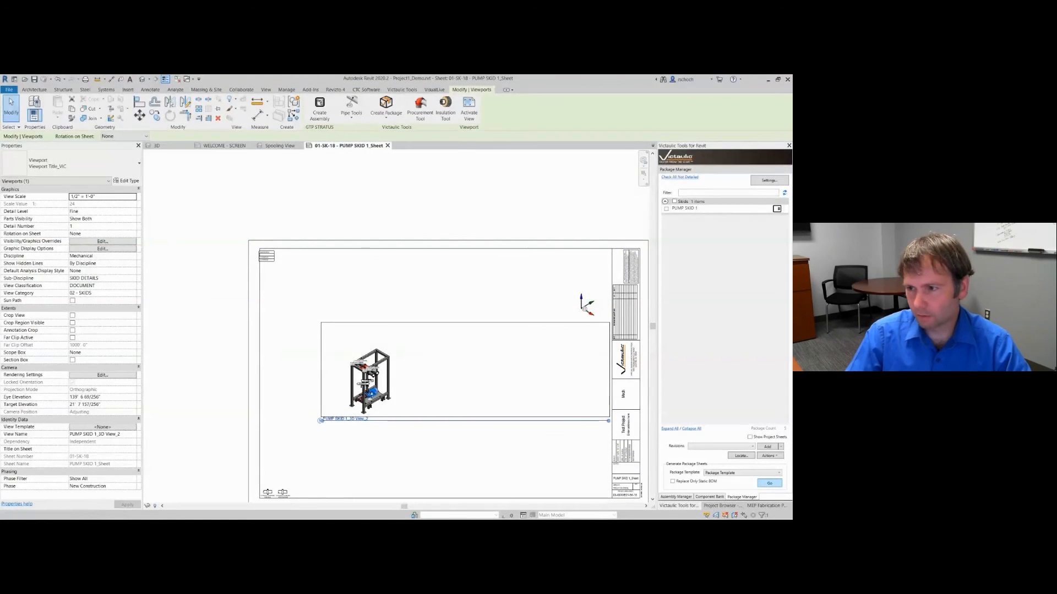
Step: Deselect the viewport and examine the tagged hangers, spools and pump in the skid's 3D view on the package sheet
key("Escape")
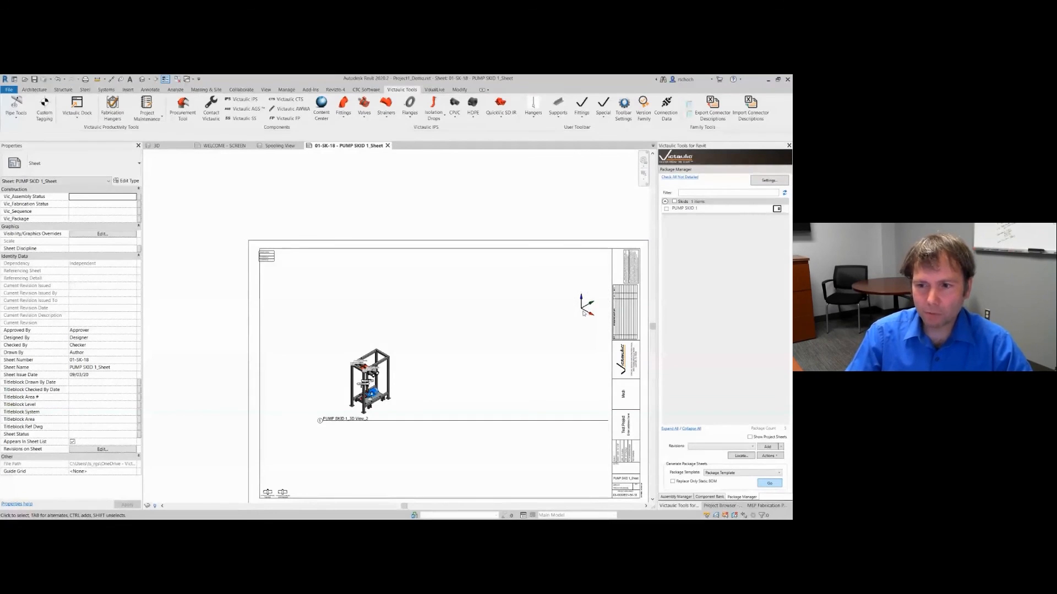
scroll(360, 427, "up", 6)
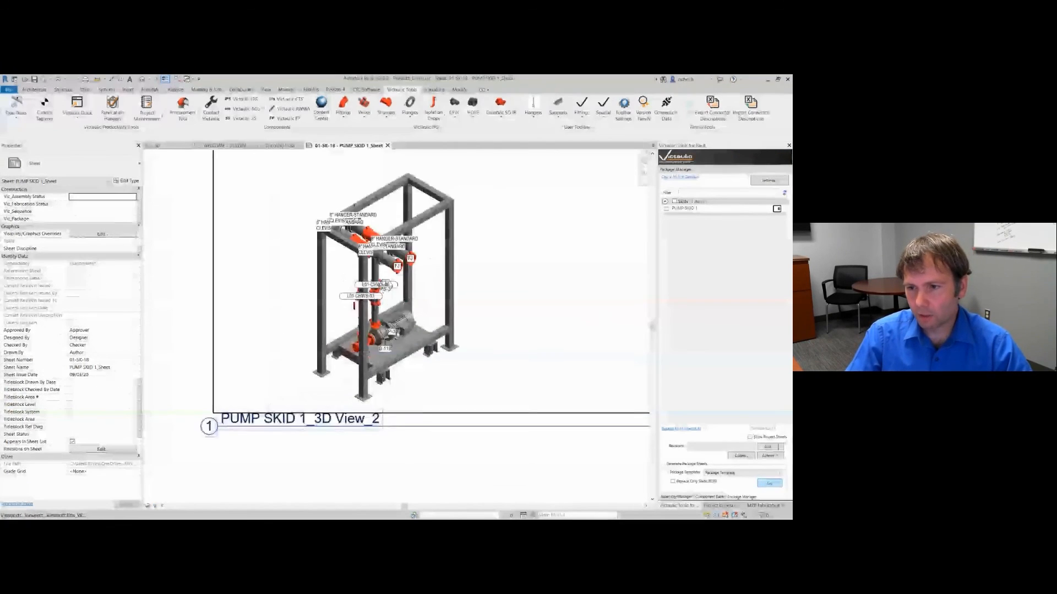
scroll(407, 349, "up", 3)
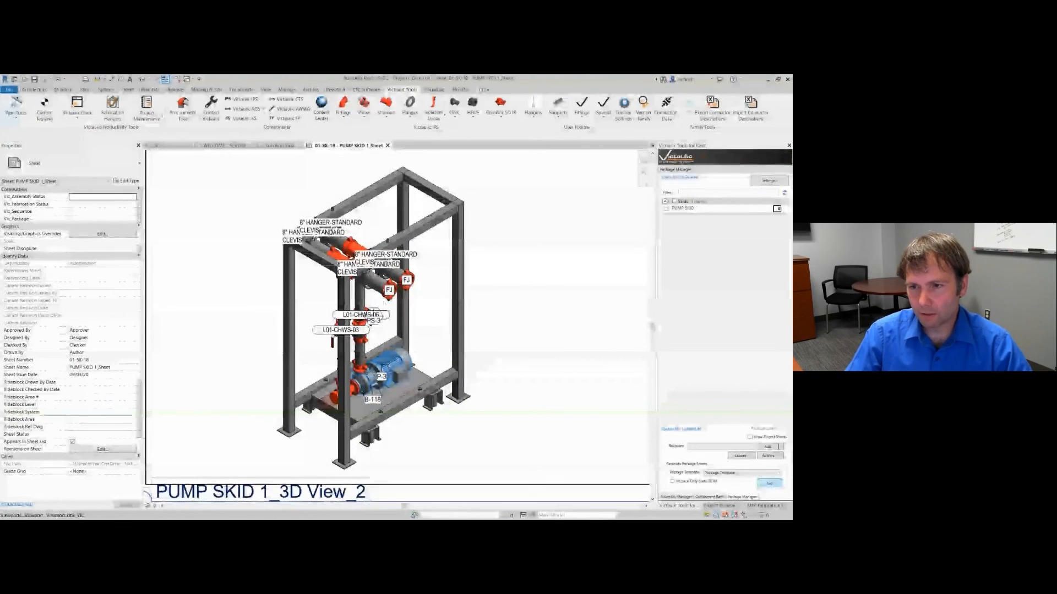
scroll(374, 313, "down", 2)
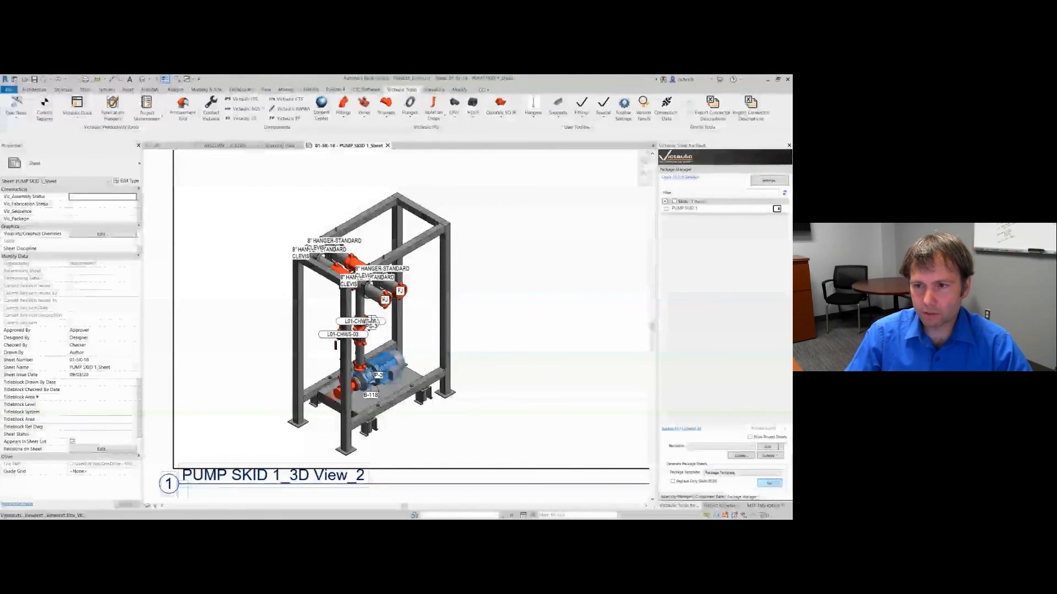
scroll(410, 356, "down", 5)
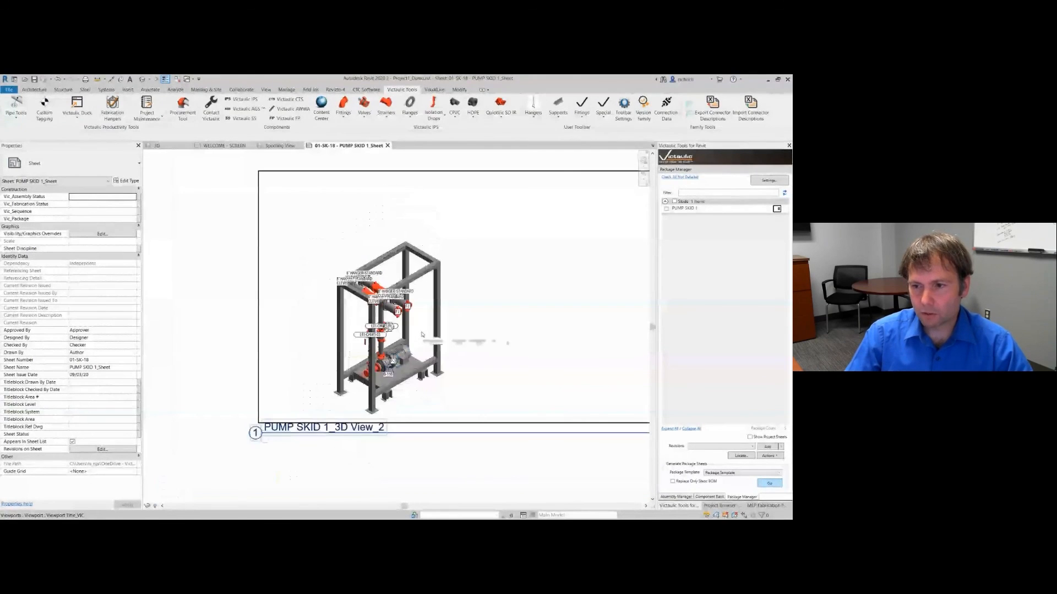
Step: Open Transfer Standards from the package views settings and select the dependencies to copy from the Victaulic Project Template
scroll(372, 329, "down", 1)
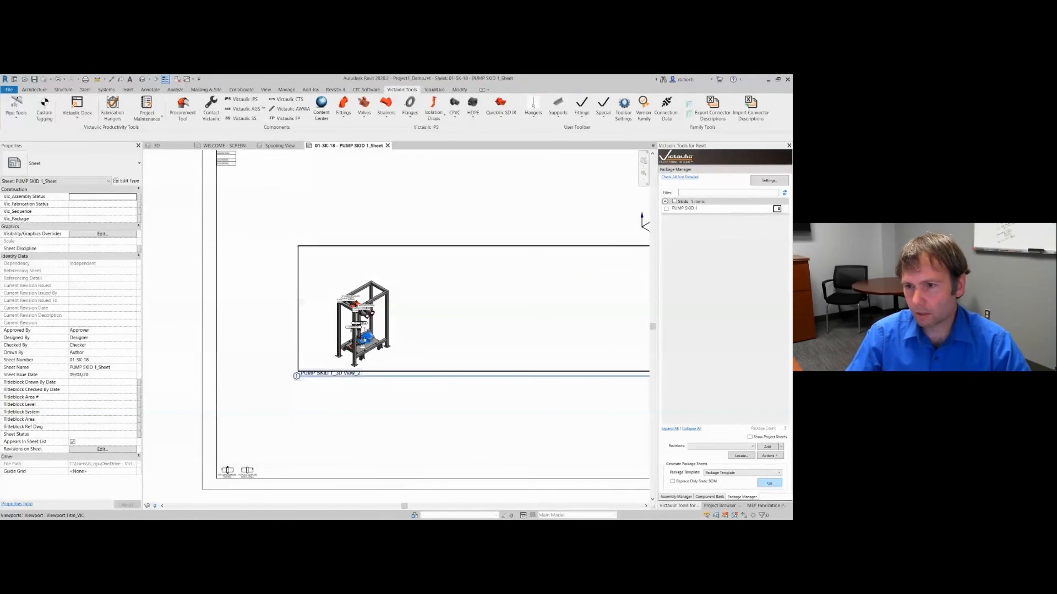
scroll(328, 338, "down", 3)
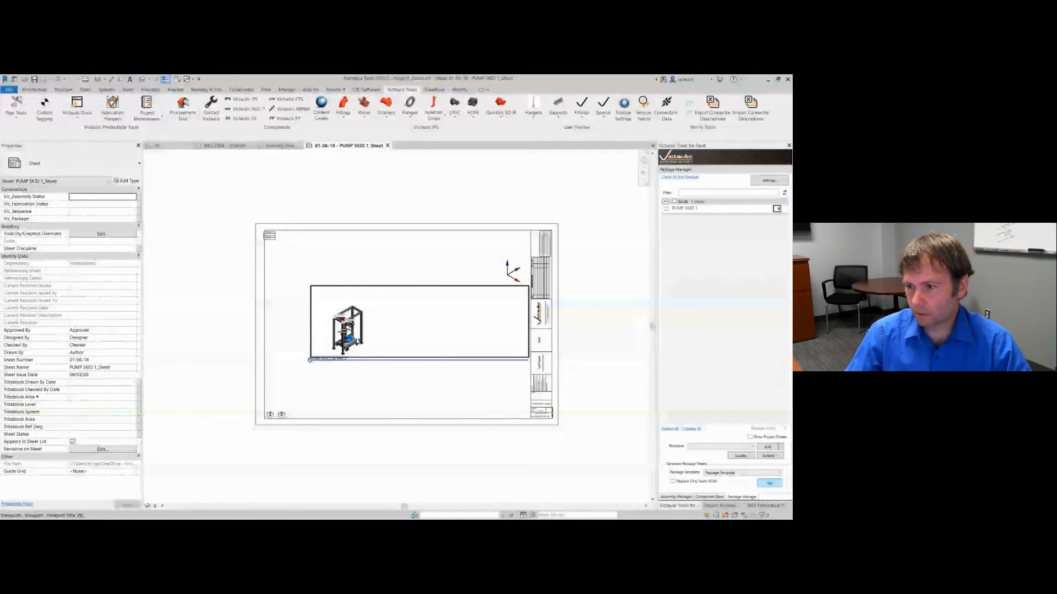
left_click(769, 181)
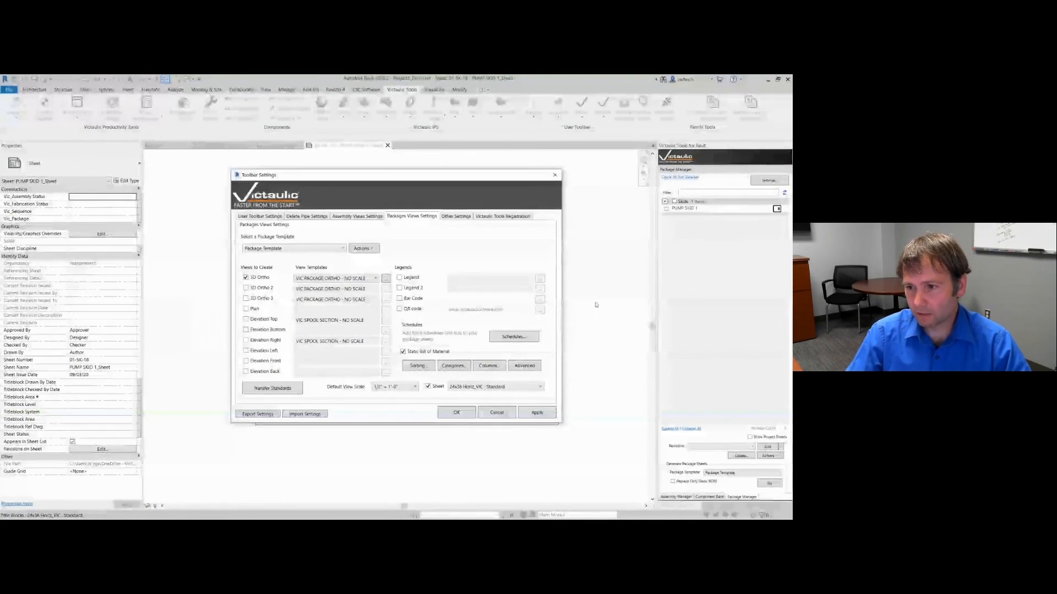
left_click(291, 392)
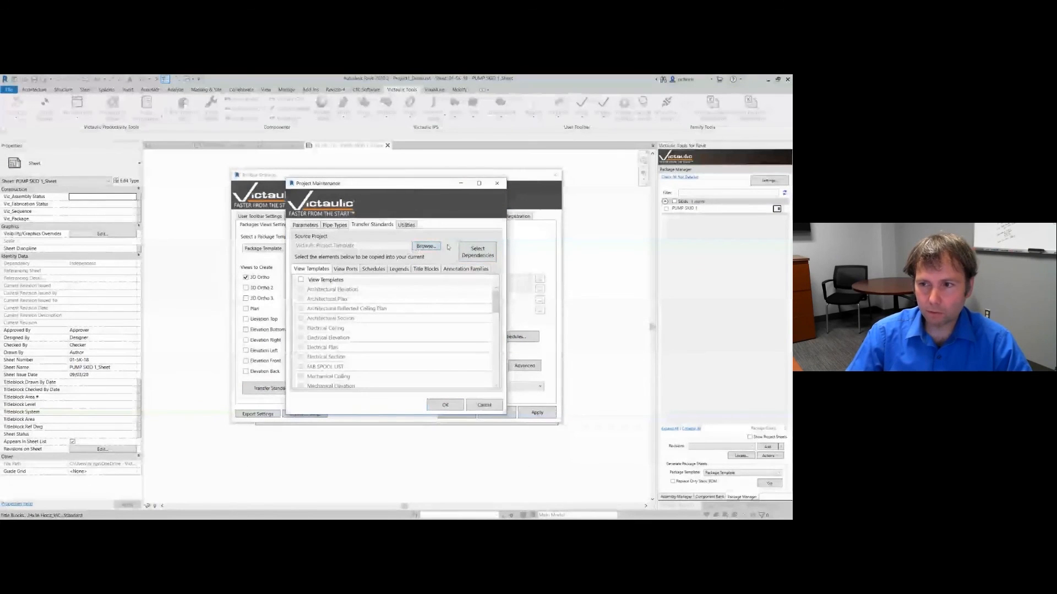
left_click(472, 254)
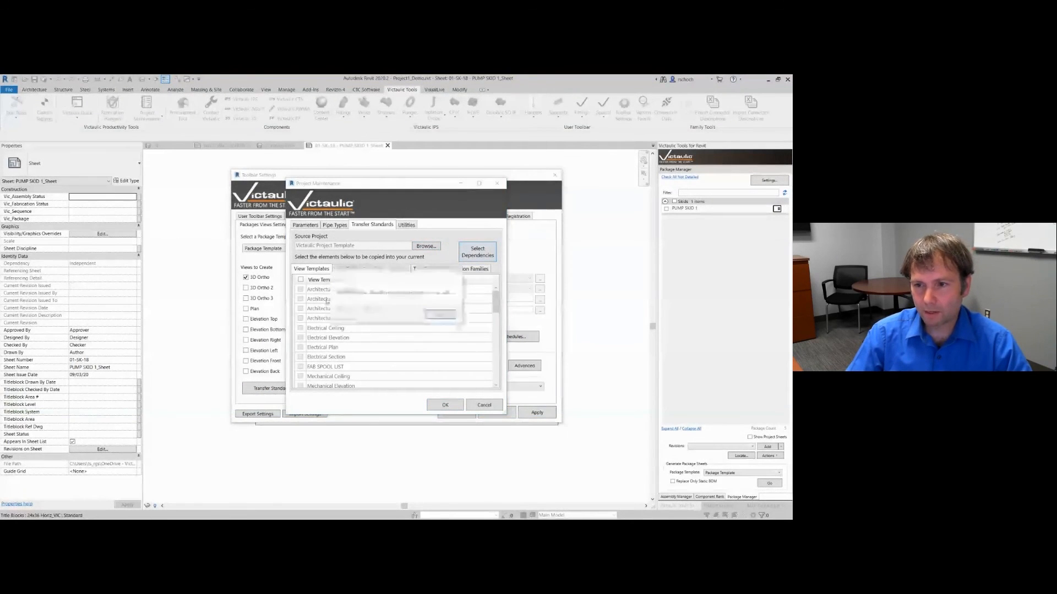
left_click(441, 315)
Step: Review the transferable viewports, schedules, legends, title blocks, annotation families and view templates, and cancel out of the transfer and the settings
left_click(352, 270)
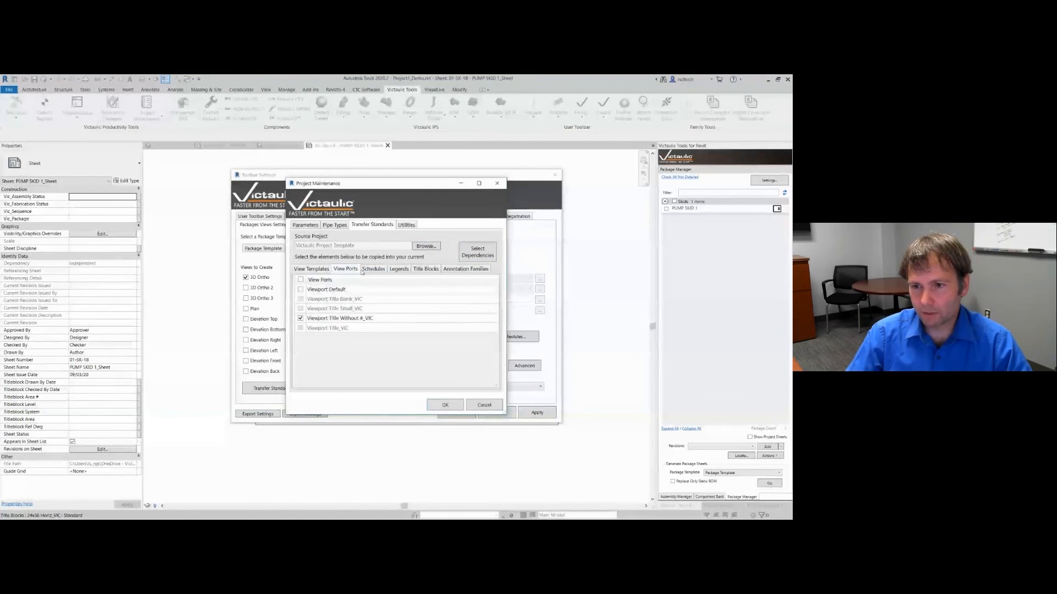
left_click(373, 269)
left_click(398, 269)
left_click(424, 269)
left_click(462, 269)
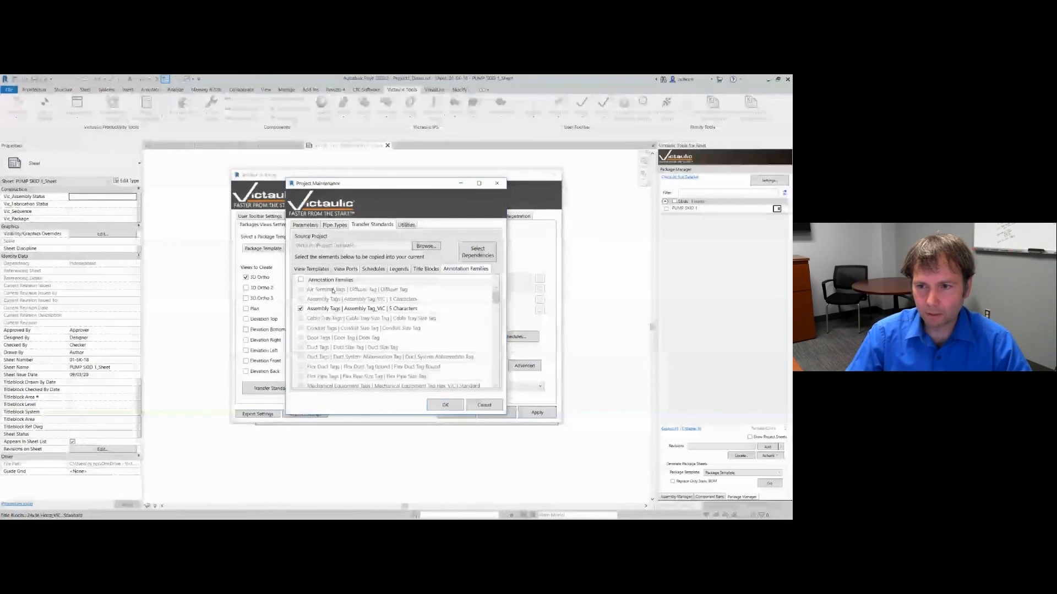
left_click(319, 270)
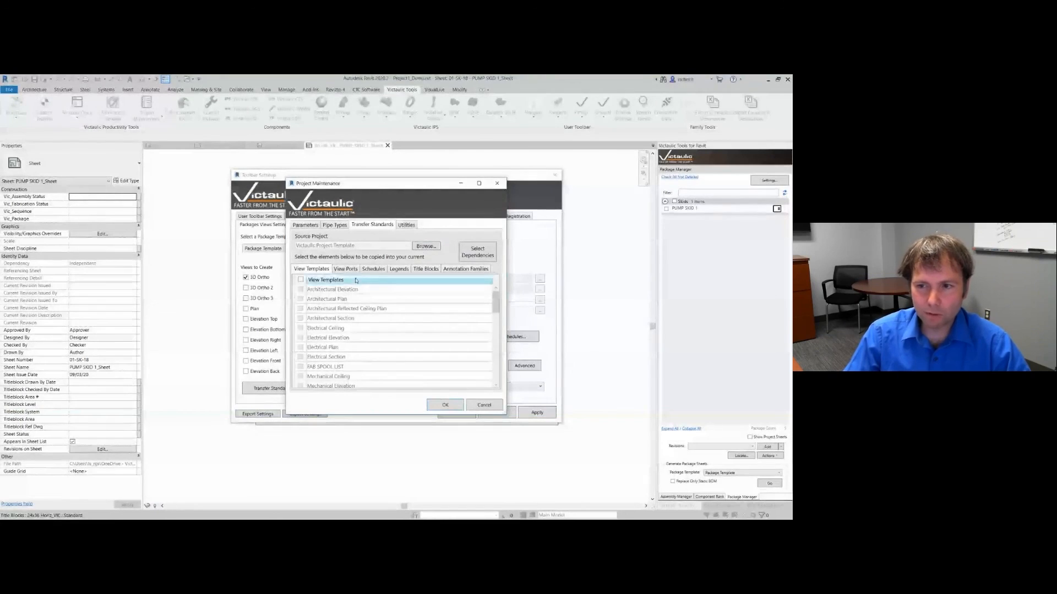
scroll(356, 314, "down", 1)
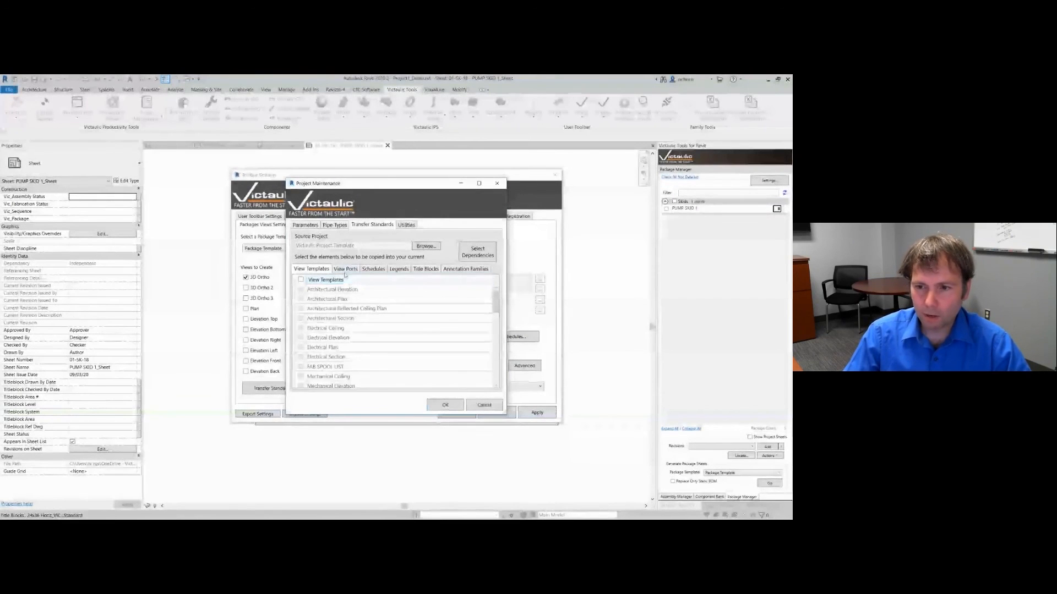
scroll(353, 312, "down", 5)
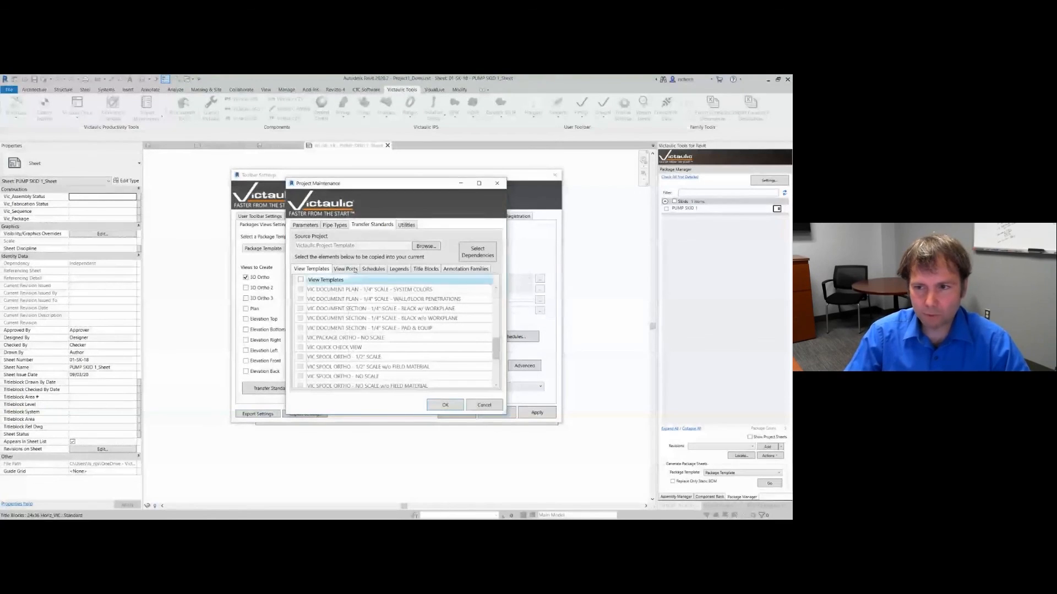
left_click(489, 410)
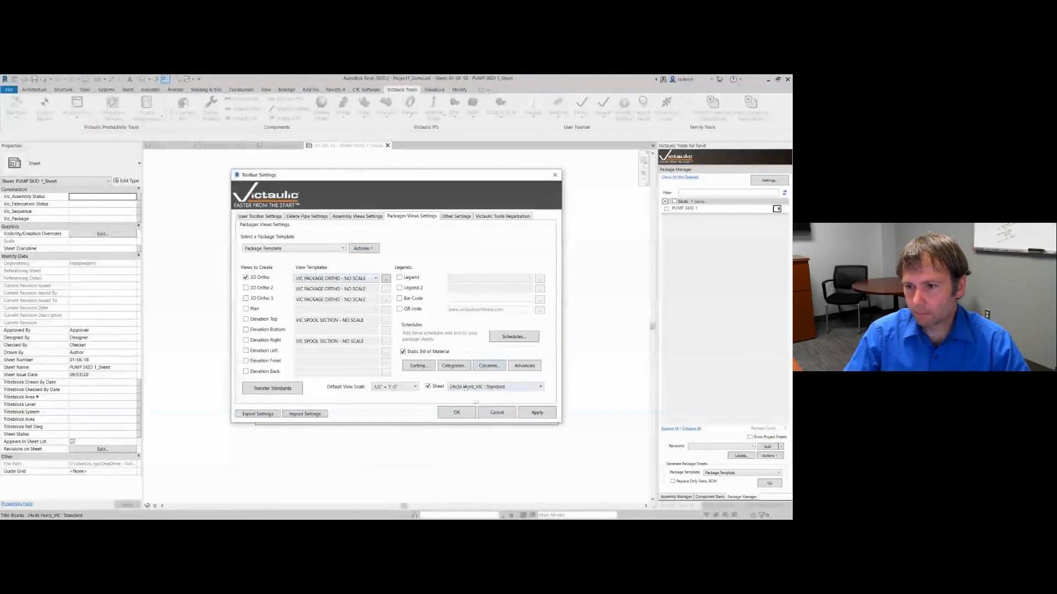
left_click(497, 413)
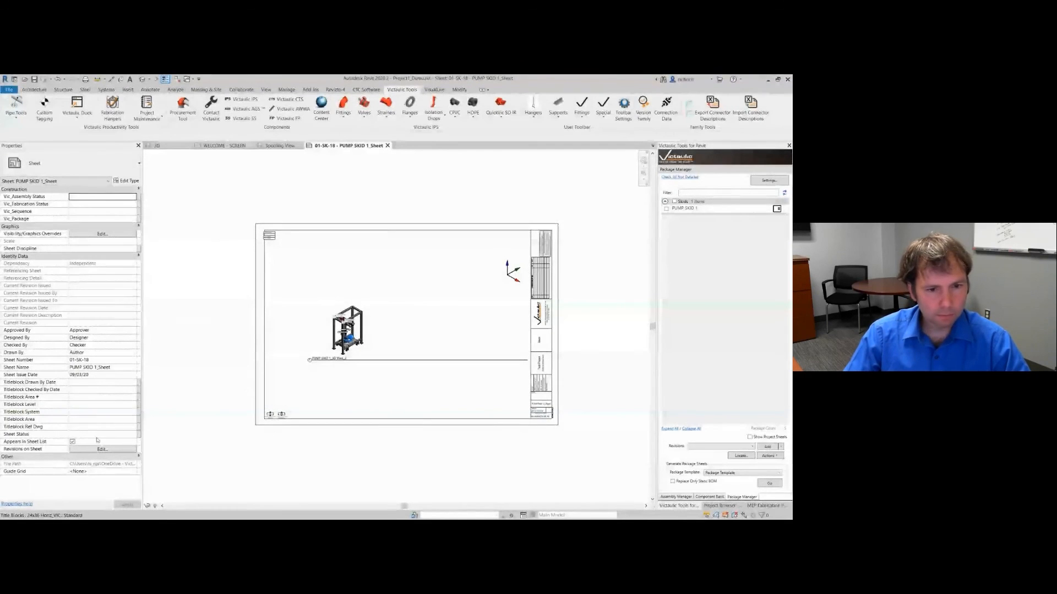
Step: Switch from the PUMP SKID 1 package sheet to the slide presentation's Review slide
scroll(262, 362, "down", 3)
middle_click_drag(278, 361, 273, 382)
scroll(281, 380, "up", 3)
left_click(308, 373)
scroll(308, 374, "up", 2)
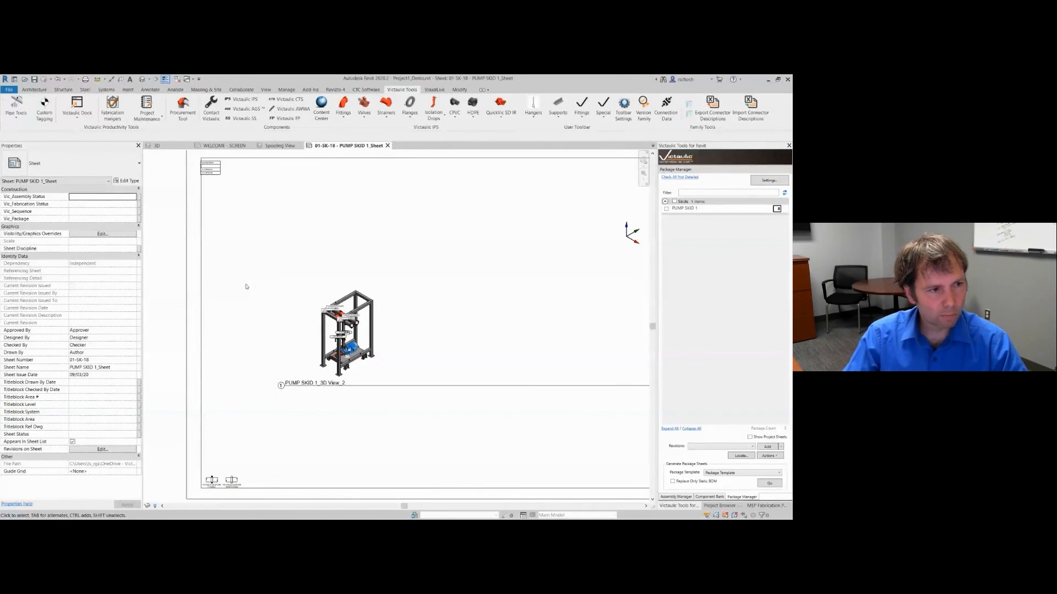
key("alt+Tab")
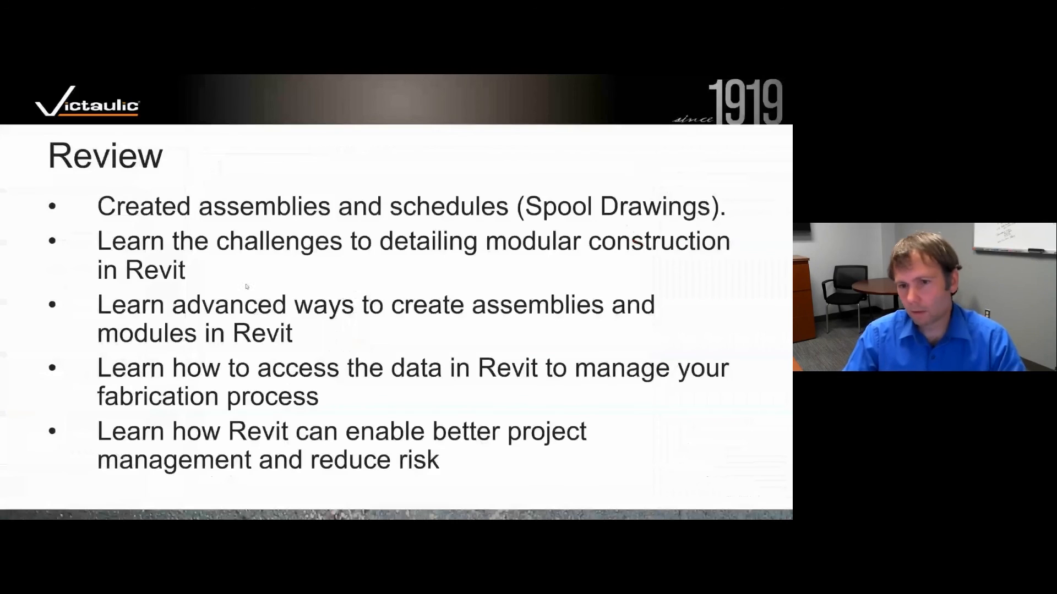
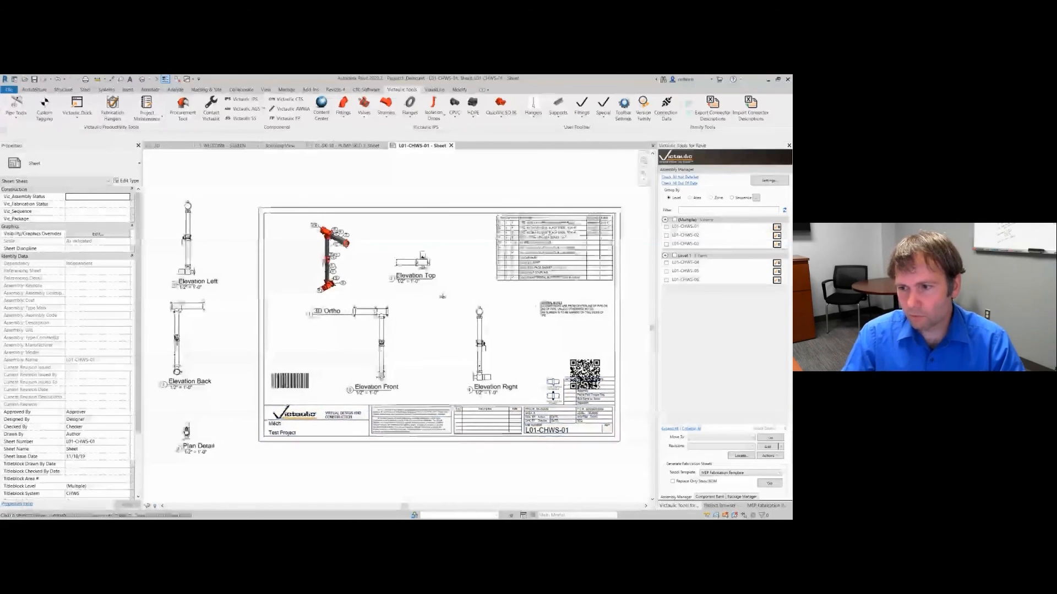
Step: Open the Procurement Tool for the 3D Ortho viewport on sheet L01-CHWS-01 and show its spool parts list
middle_click_drag(448, 294, 438, 297)
left_click(513, 250)
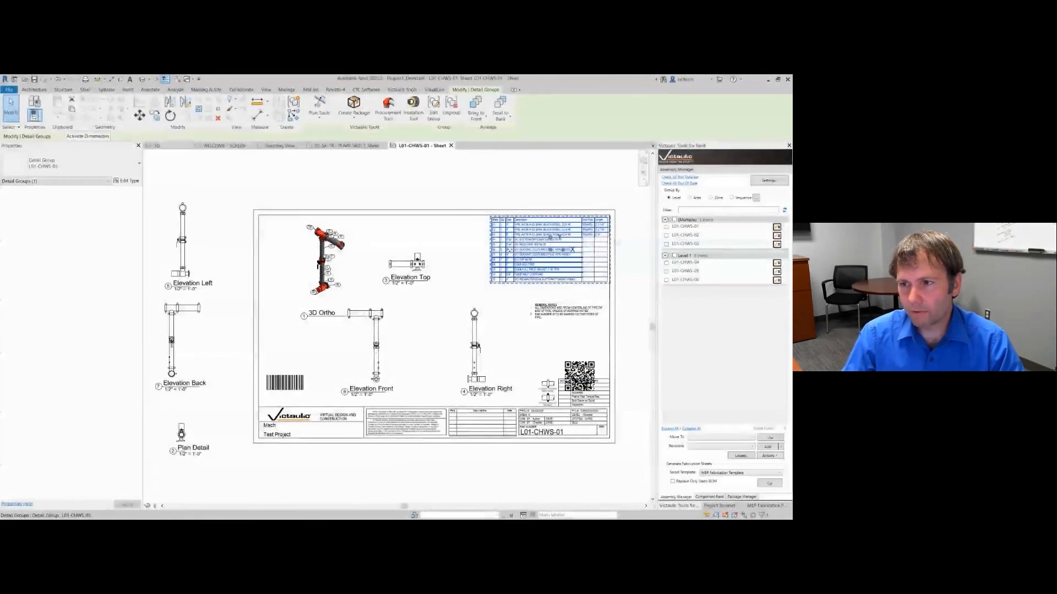
scroll(509, 250, "up", 3)
left_click(246, 273)
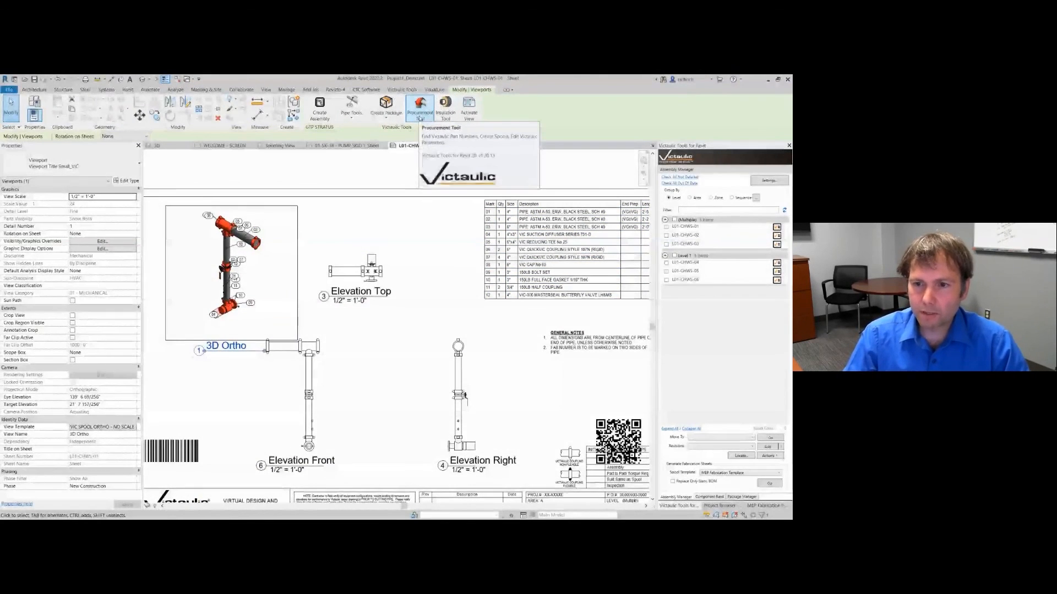
left_click(420, 110)
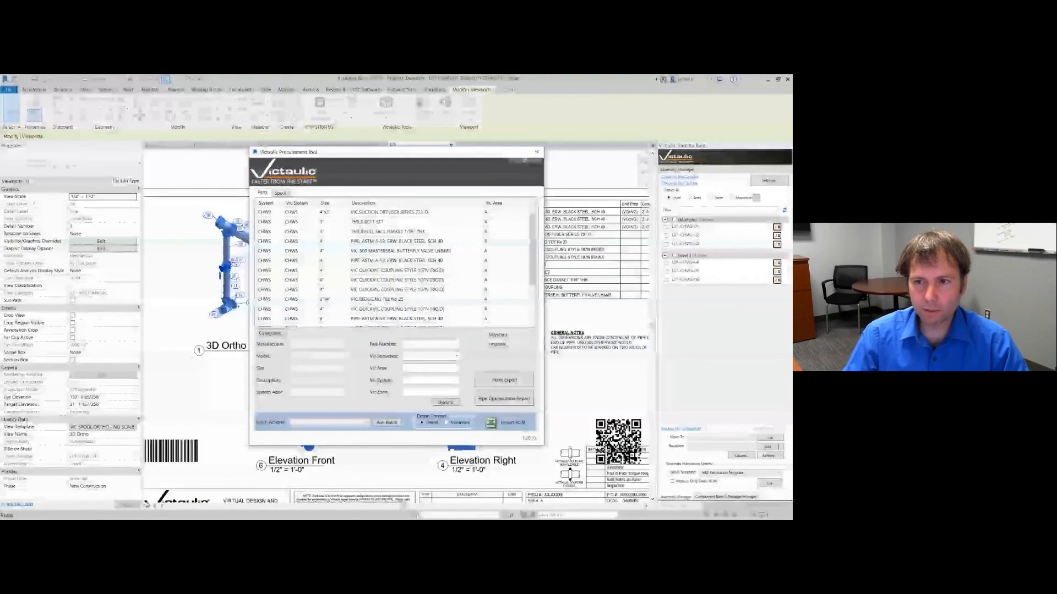
left_click(280, 192)
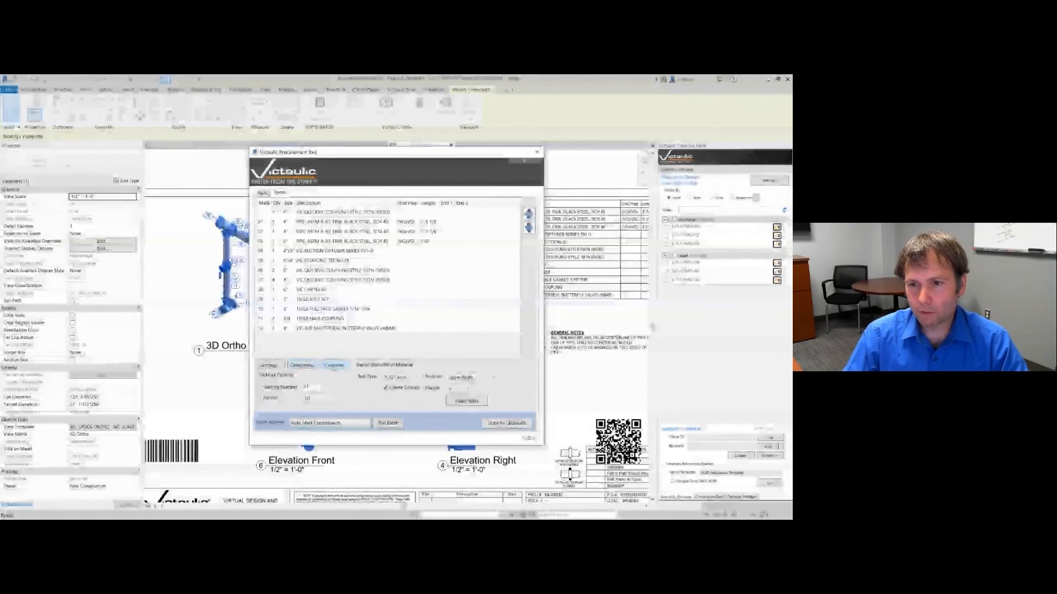
Step: Open the spool list's column settings and review the columns available in the Piping Fabrication template
left_click(333, 365)
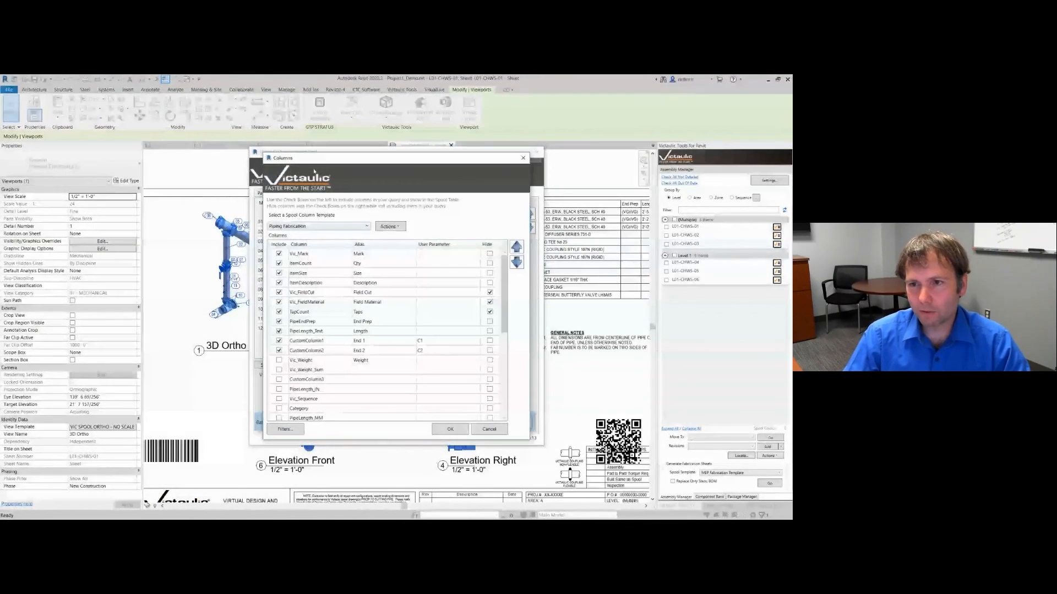
left_click_drag(334, 170, 464, 218)
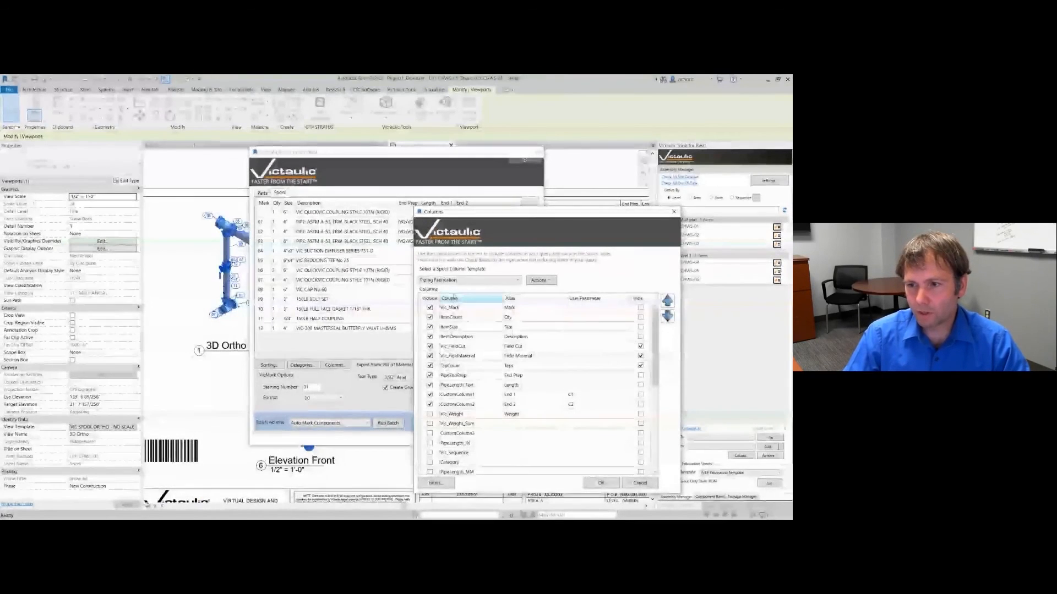
scroll(451, 352, "down", 6)
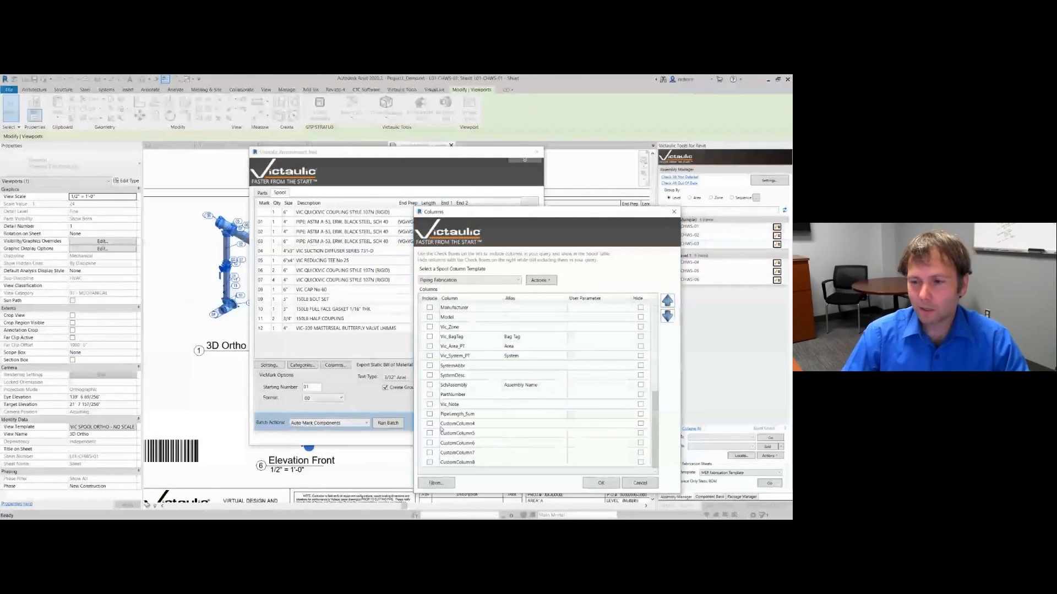
scroll(479, 424, "up", 3)
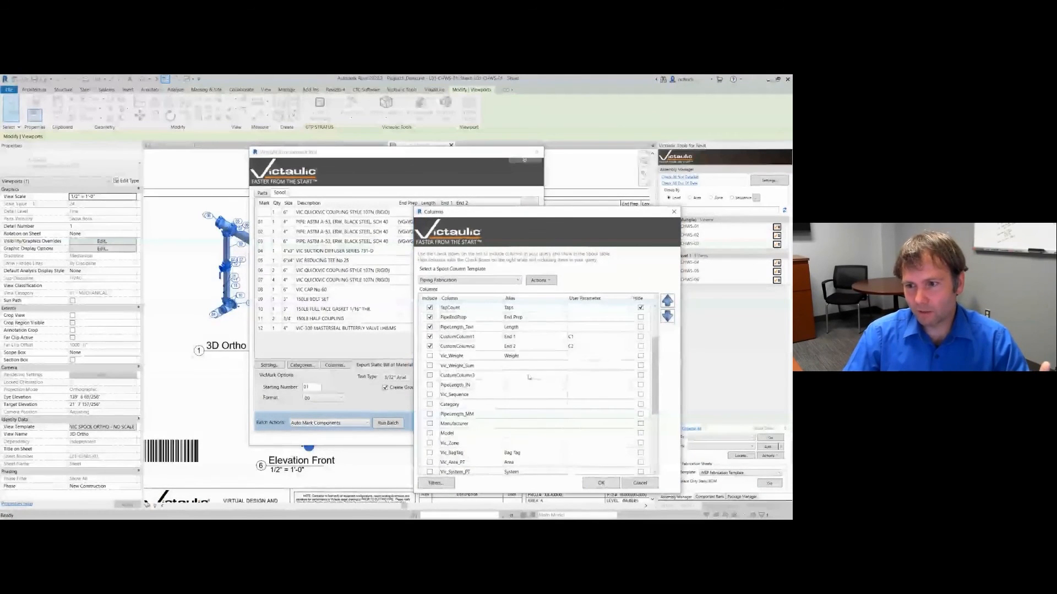
Step: Give CustomColumn4 the alias Angle and the user parameter Angle, and accept the column settings
scroll(491, 452, "down", 3)
left_click(519, 424)
type("anGl")
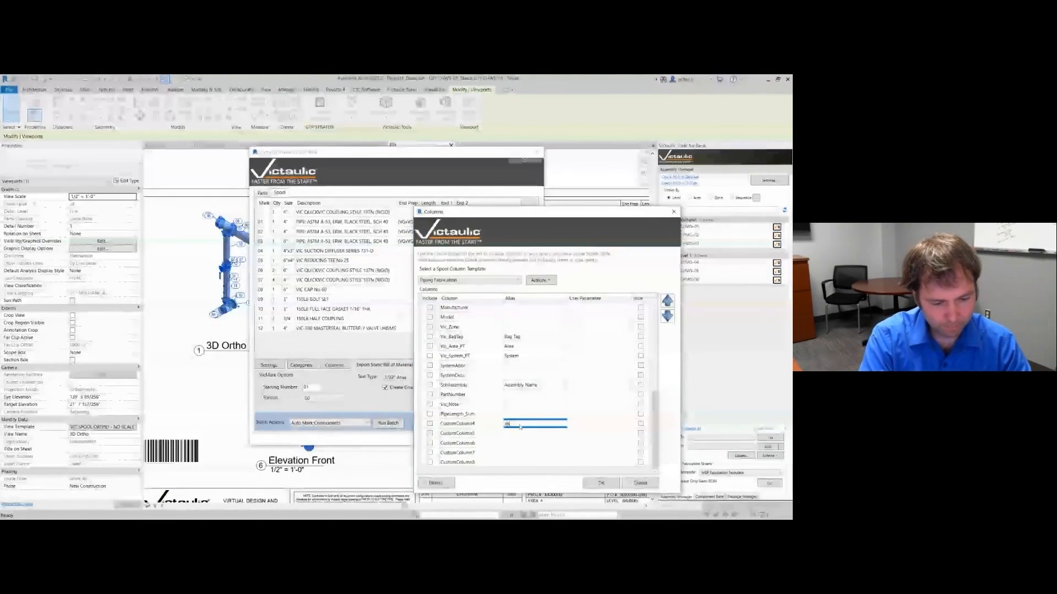
key("BackSpace")
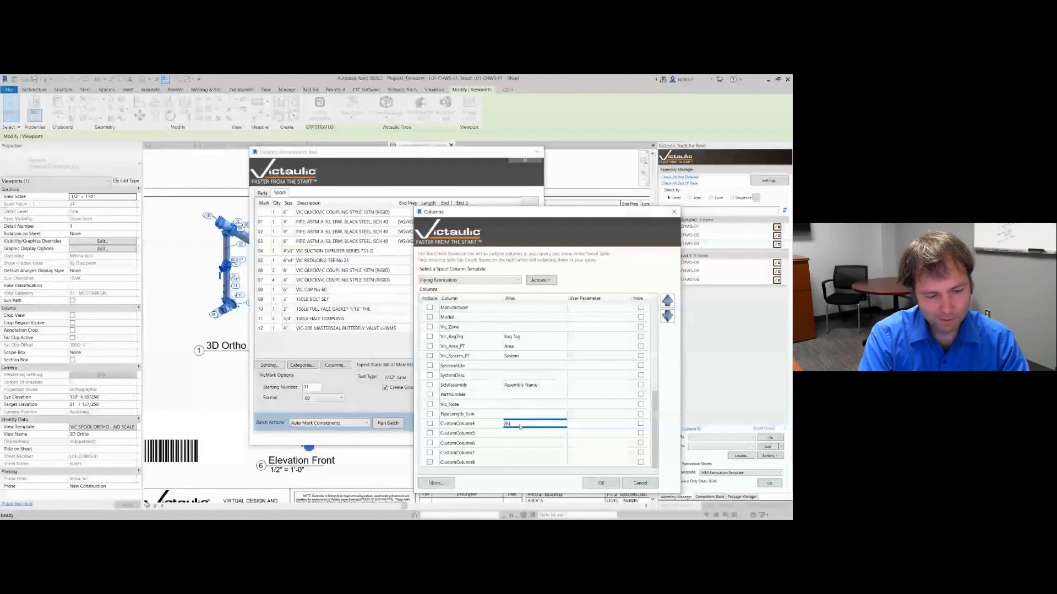
key("BackSpace")
type("le")
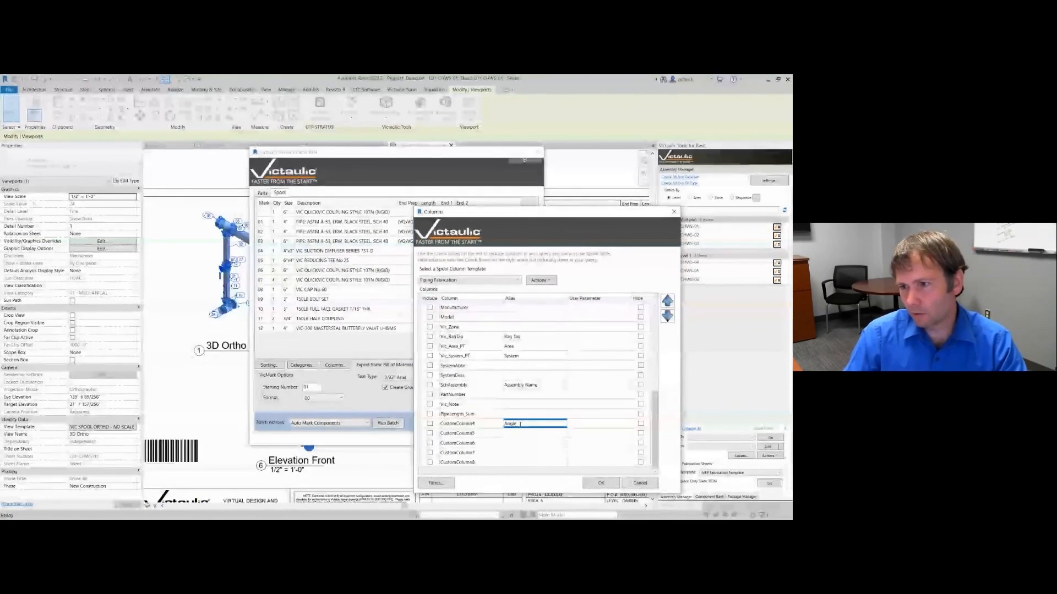
left_click(585, 424)
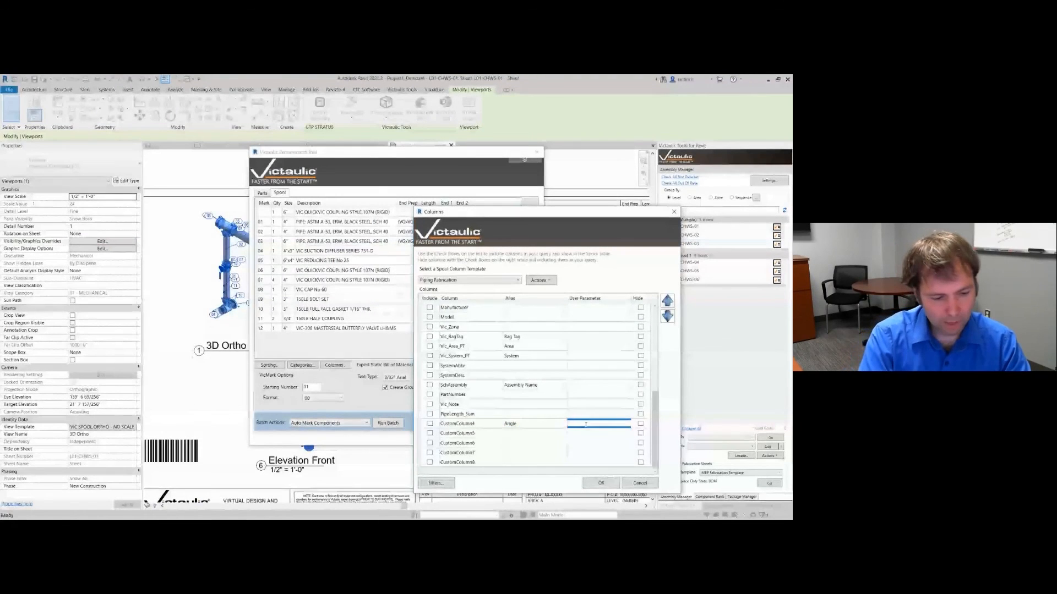
type("Angle")
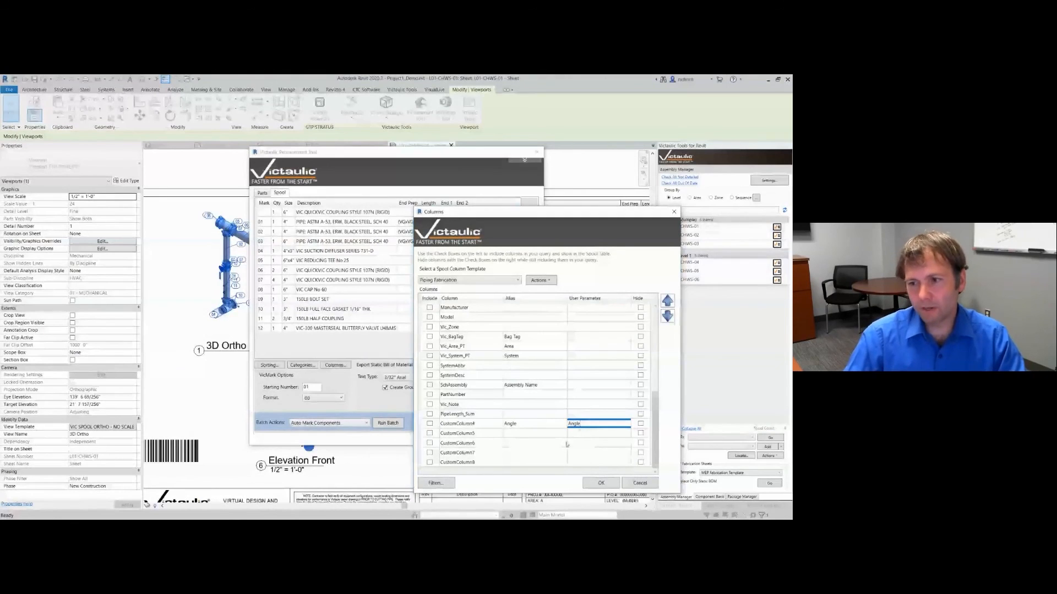
left_click(534, 404)
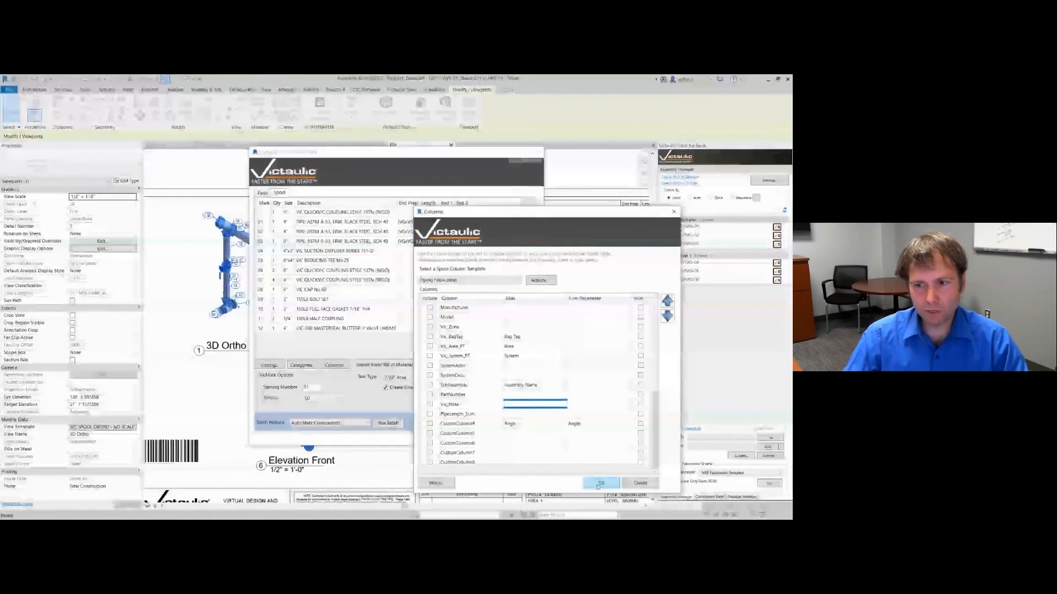
left_click(599, 484)
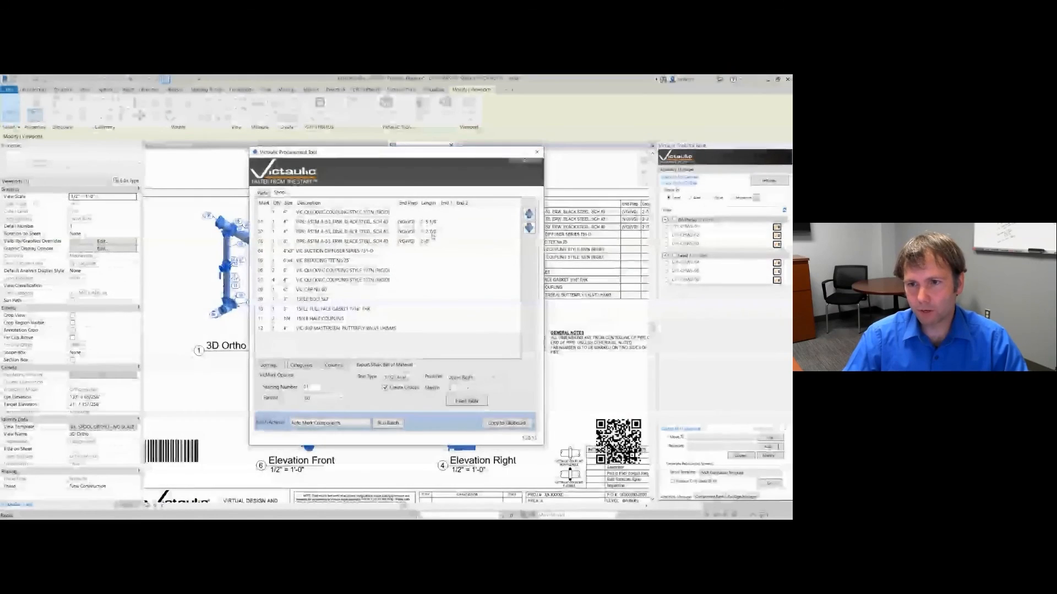
Step: Include the CustomColumn4 Angle column in the spool parts list
left_click(335, 365)
scroll(330, 341, "down", 5)
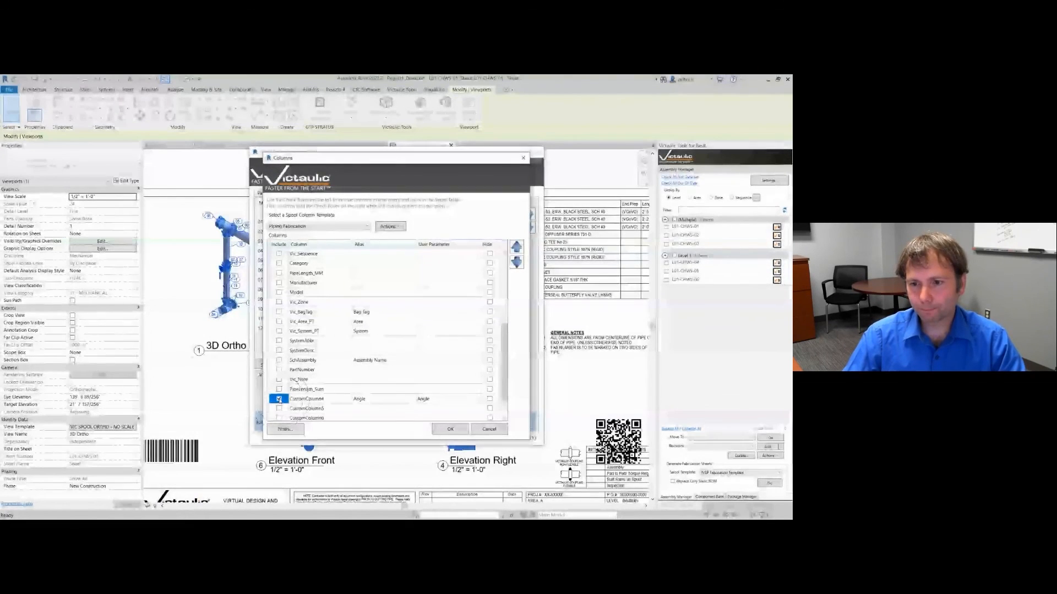
left_click(450, 429)
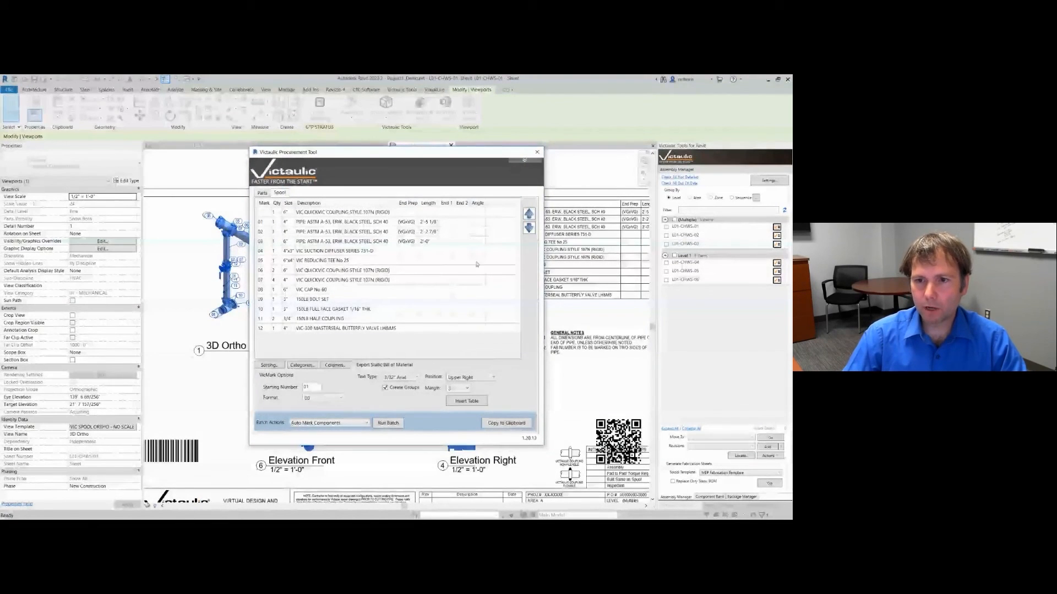
Step: Close and reopen the Procurement Tool to check the spool parts list with its Angle column, and close it again
left_click(537, 152)
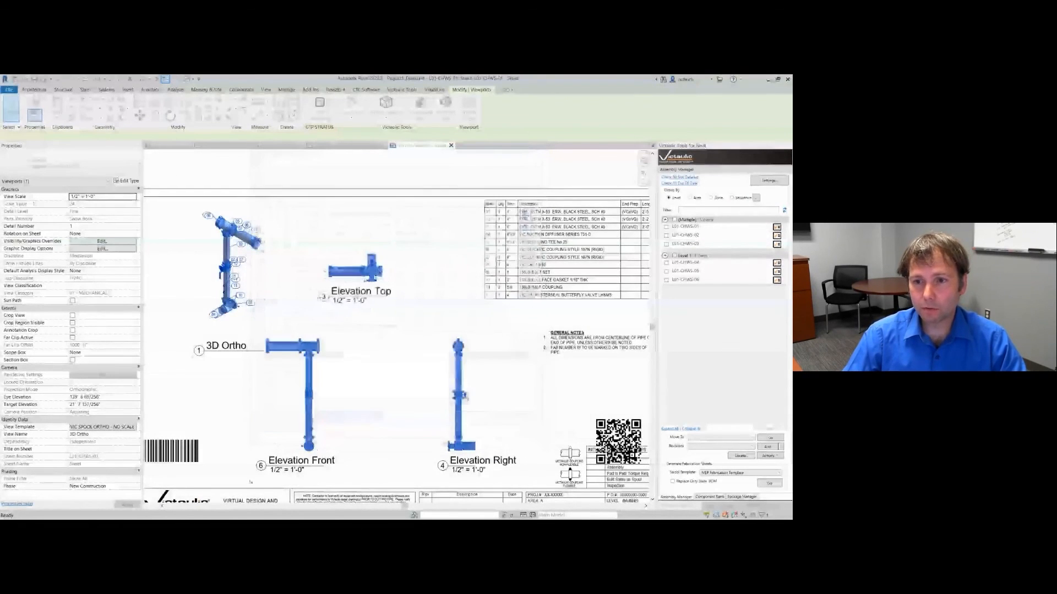
left_click(420, 108)
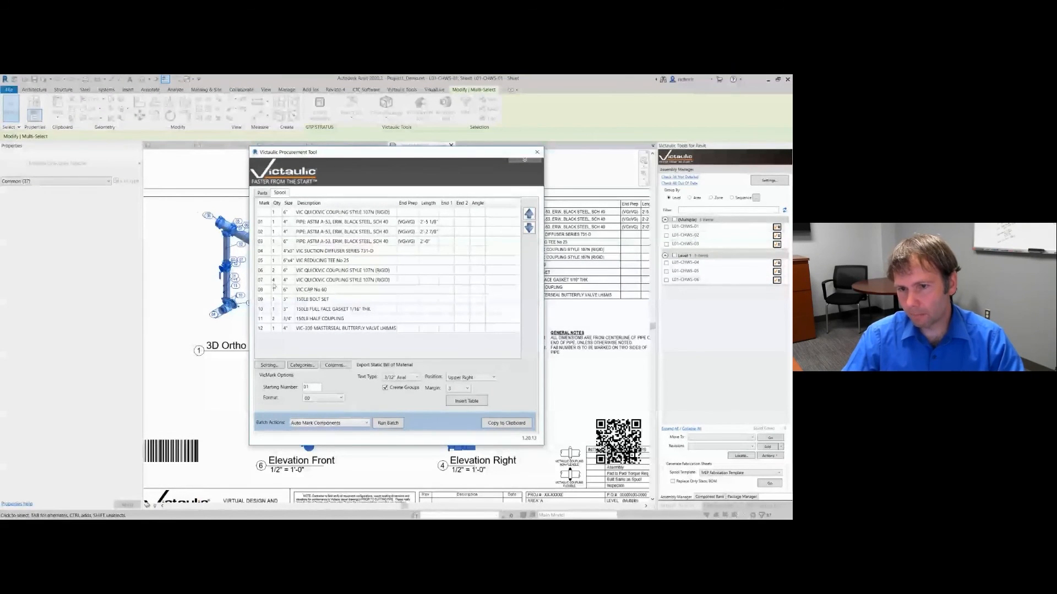
left_click(537, 152)
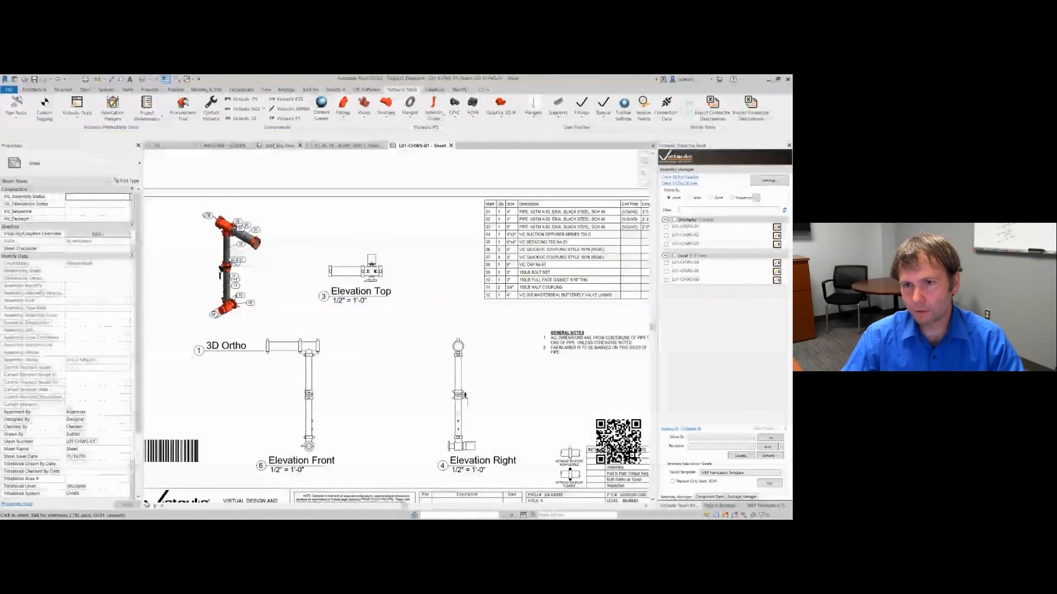
Step: Open the Spooling View 3D view and find open space beside the pump skids
left_click(281, 145)
scroll(335, 253, "down", 1)
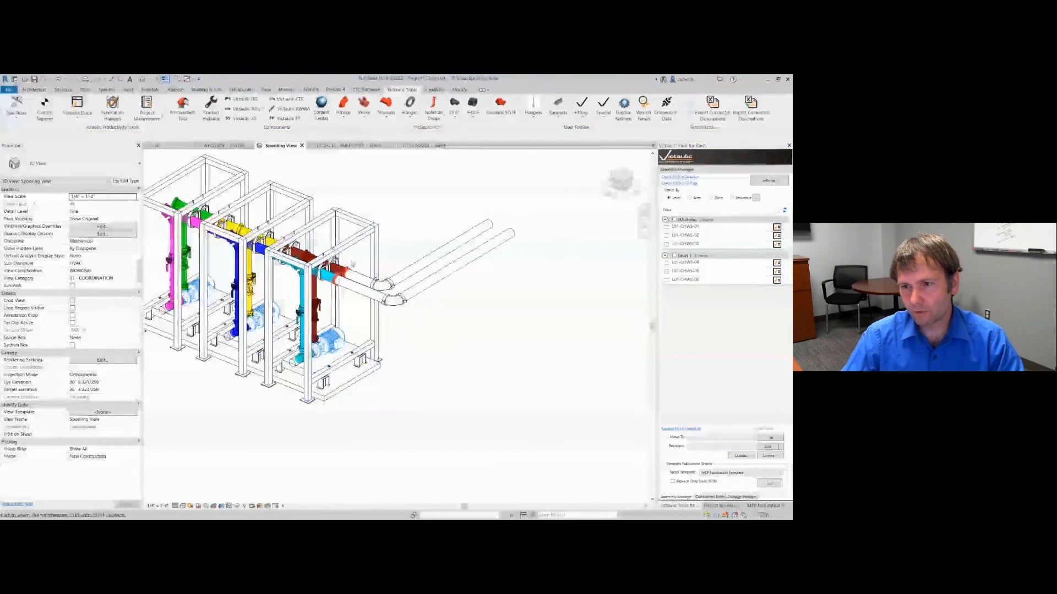
left_click_drag(354, 258, 481, 321)
scroll(480, 320, "down", 3)
middle_click_drag(482, 322, 273, 423)
left_click(273, 424)
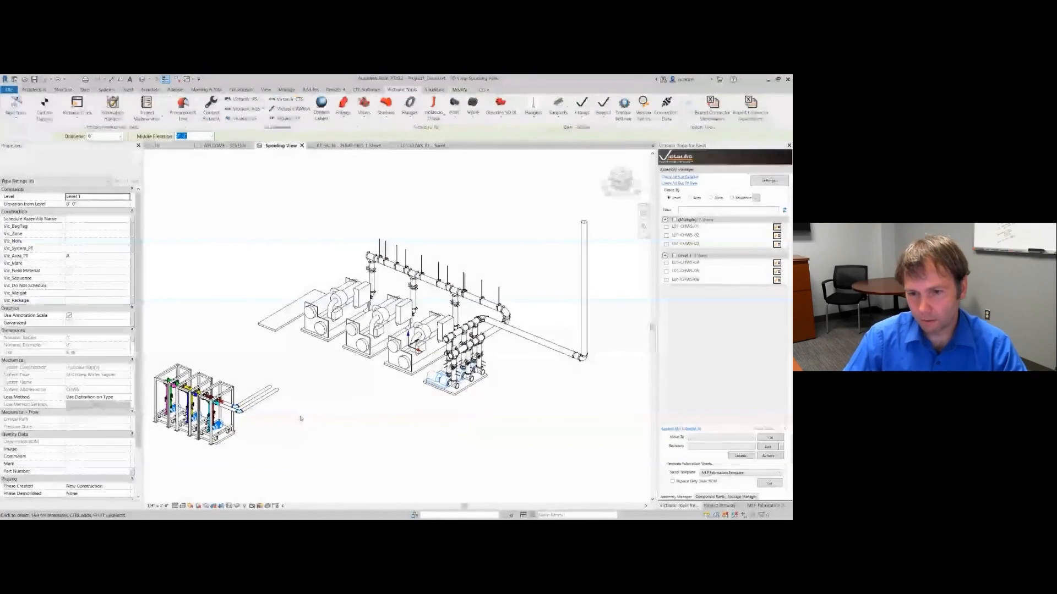
Step: Draw a 6" Standard pipe run at 8'-0" middle elevation with several angled bends in the open area beside the pump skids
key("p")
key("i")
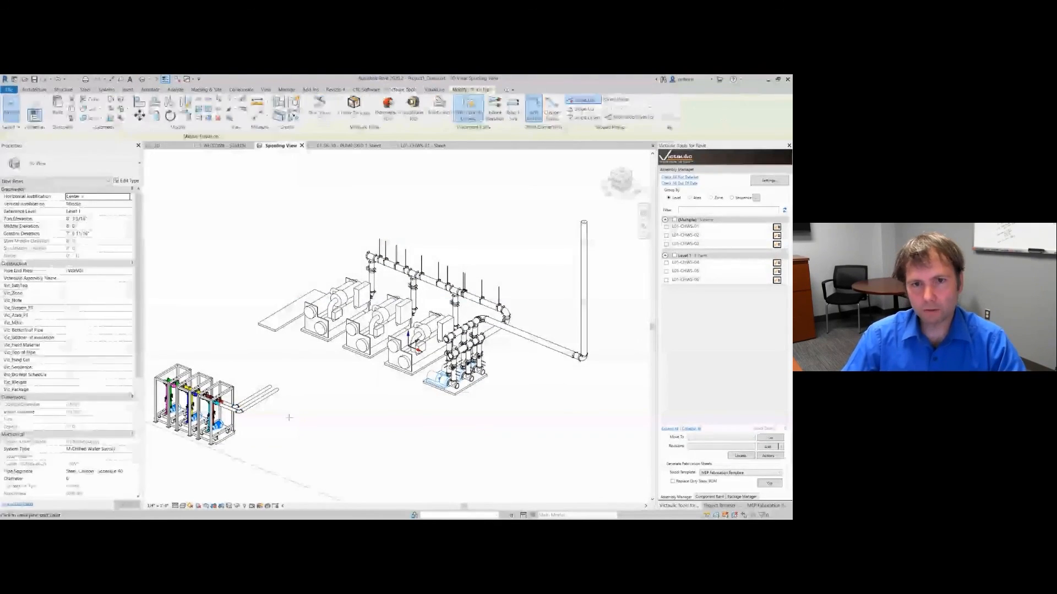
left_click(107, 170)
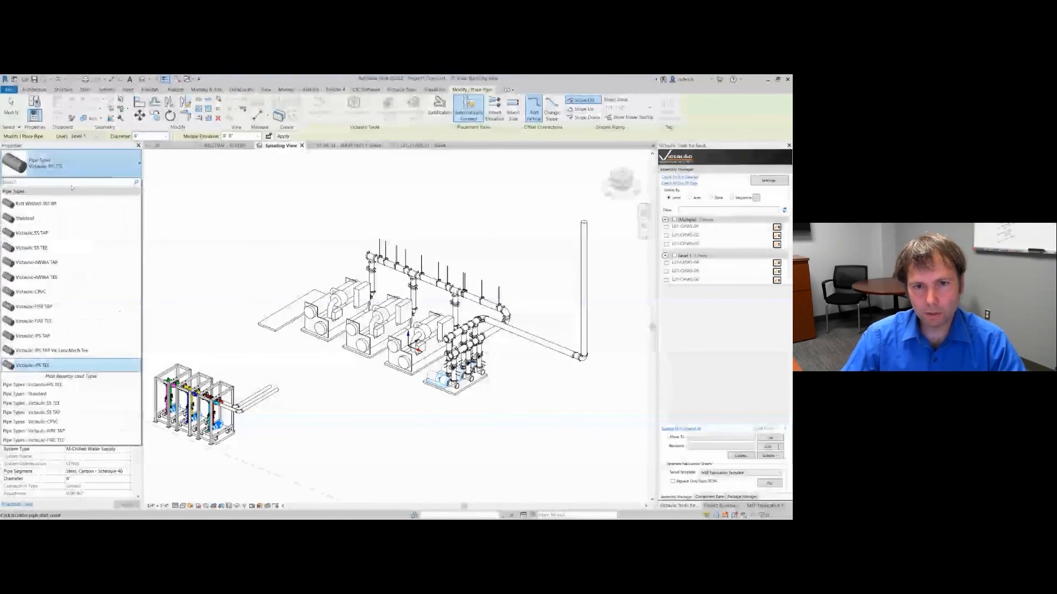
left_click(55, 218)
left_click(278, 450)
left_click(367, 435)
left_click(383, 414)
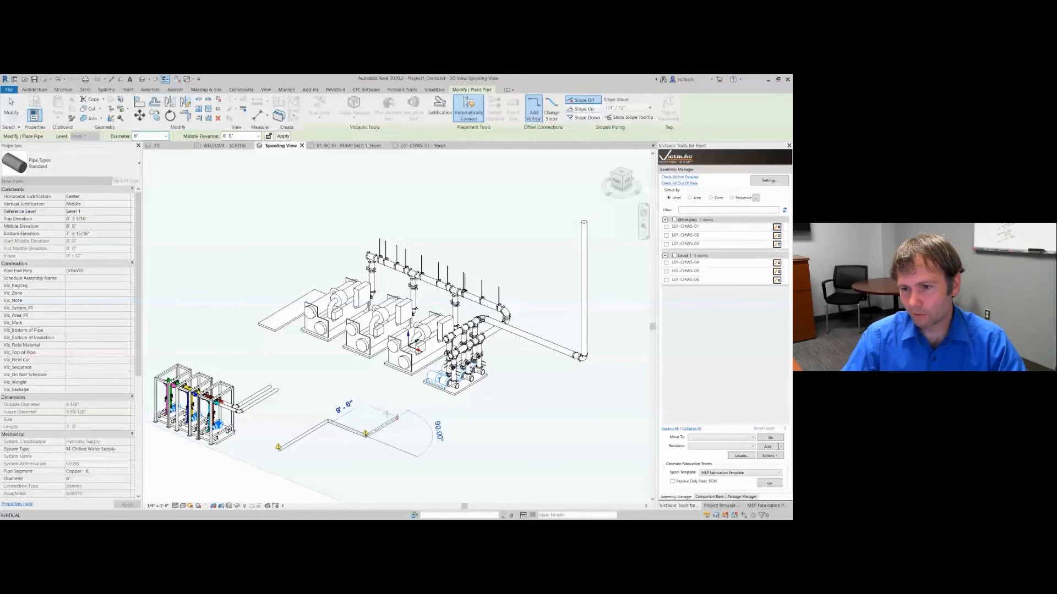
left_click(416, 424)
left_click(455, 425)
key("Escape")
key("Escape")
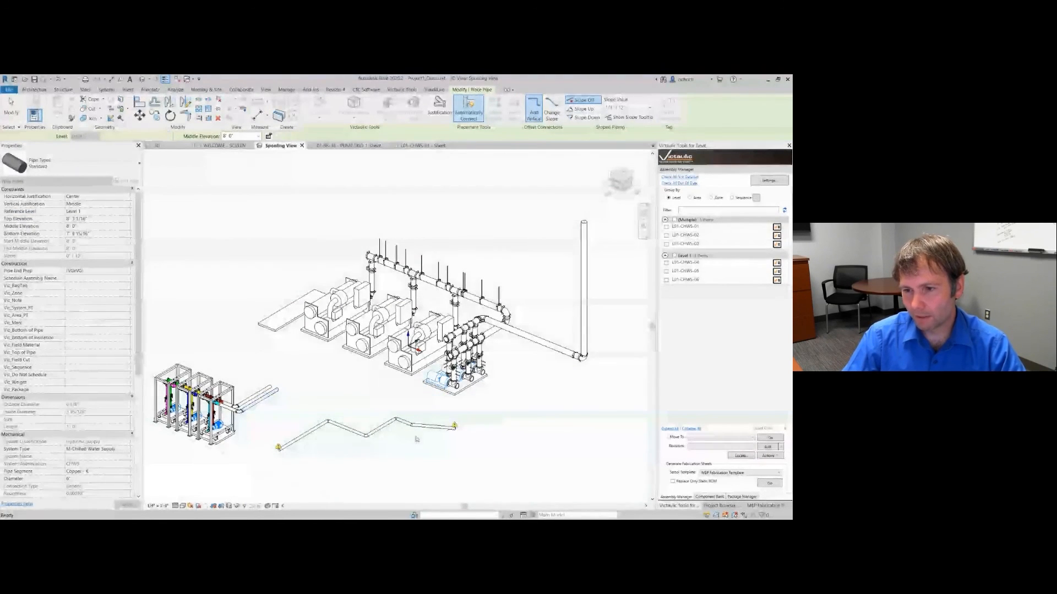
Step: Select the new pipe run, review its spool parts list and elbow angles in the Procurement Tool, close it and clear the selection
scroll(413, 432, "up", 1)
left_click_drag(432, 457, 312, 396)
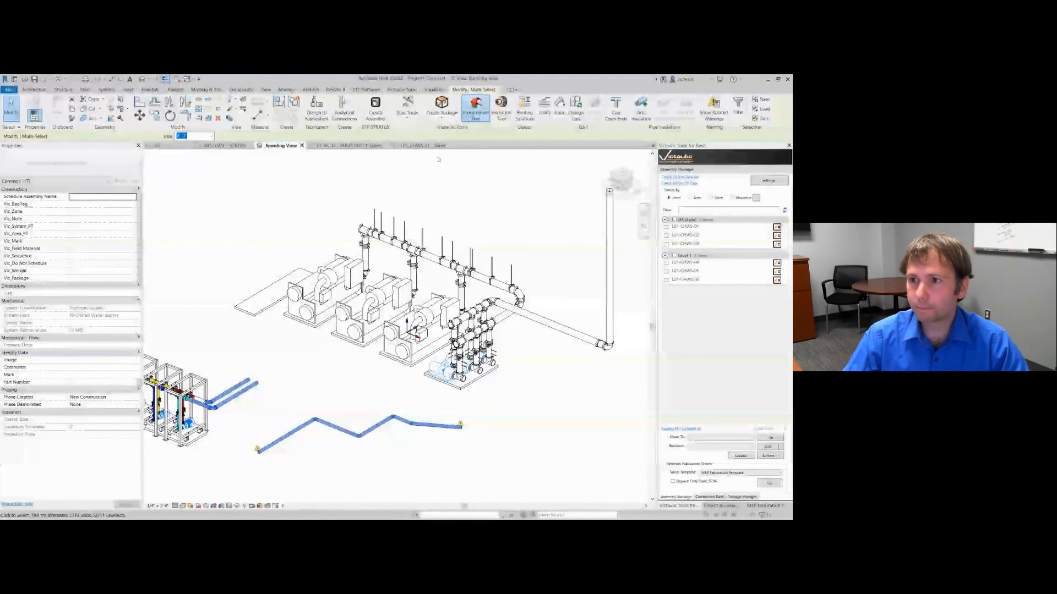
left_click(473, 109)
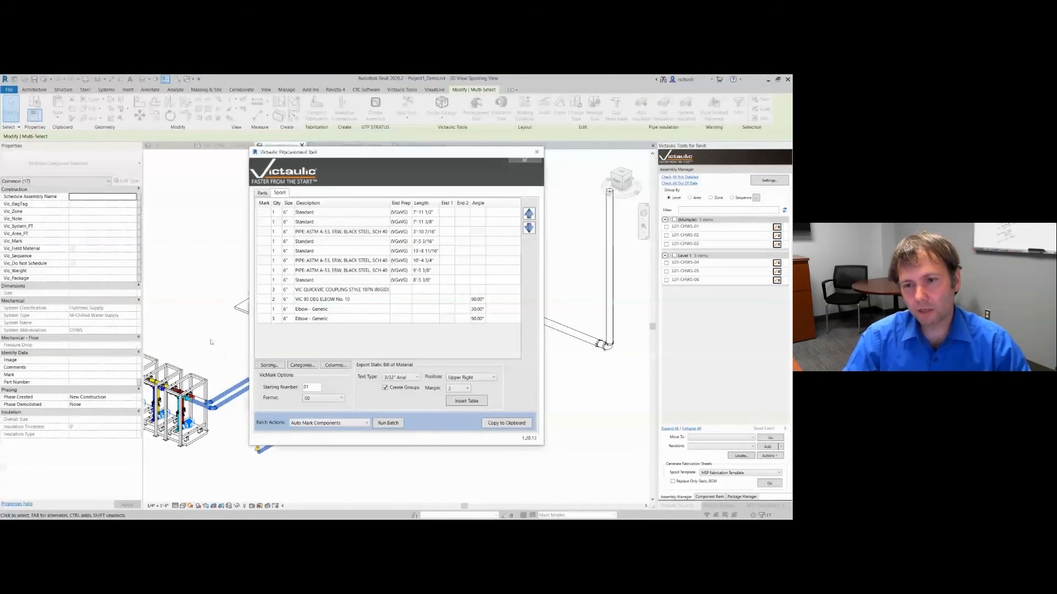
left_click(536, 153)
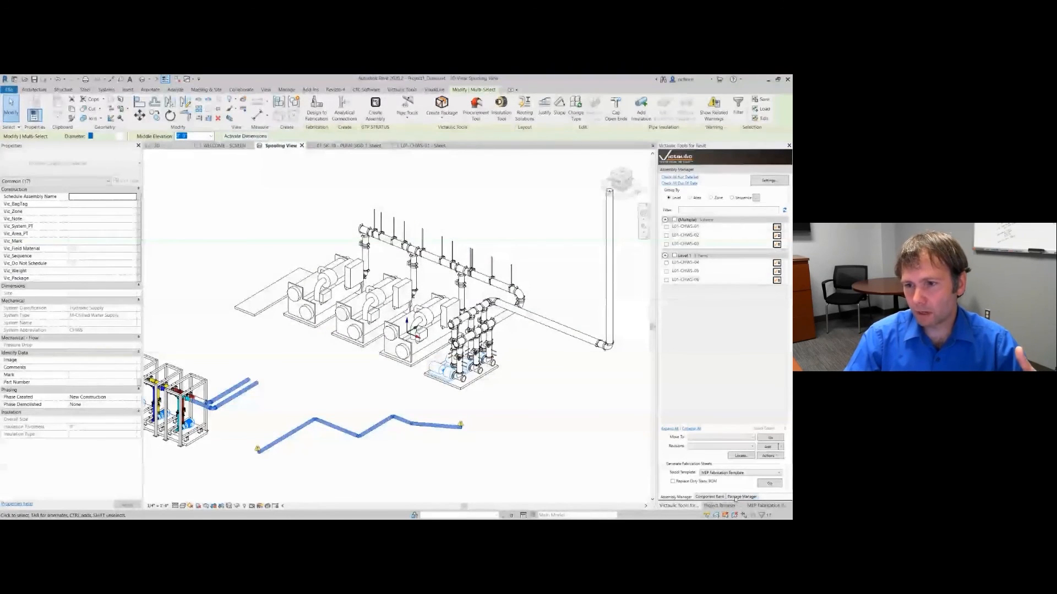
left_click(418, 463)
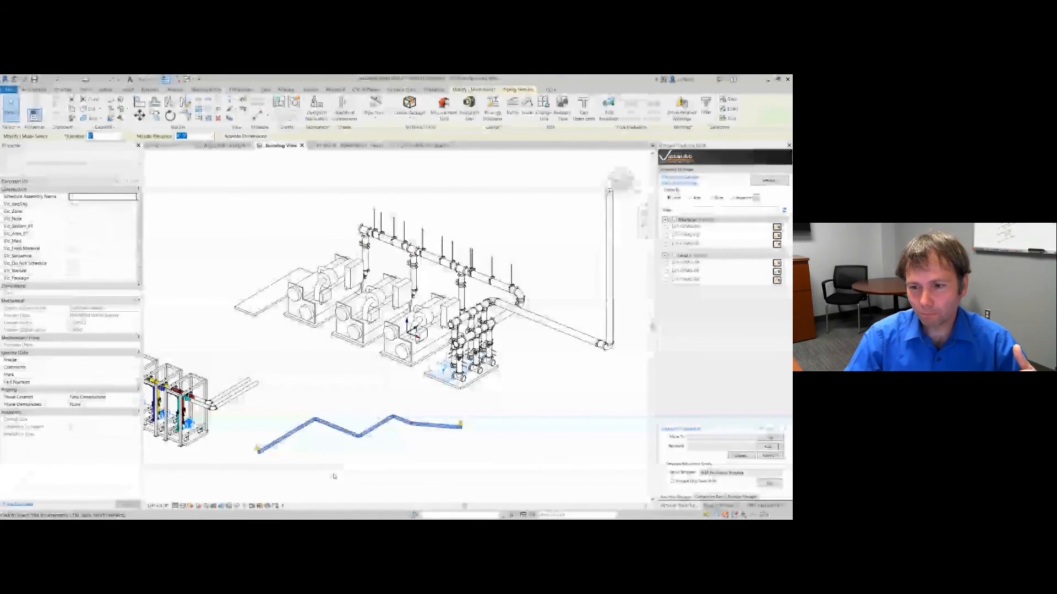
middle_click_drag(363, 362, 404, 377)
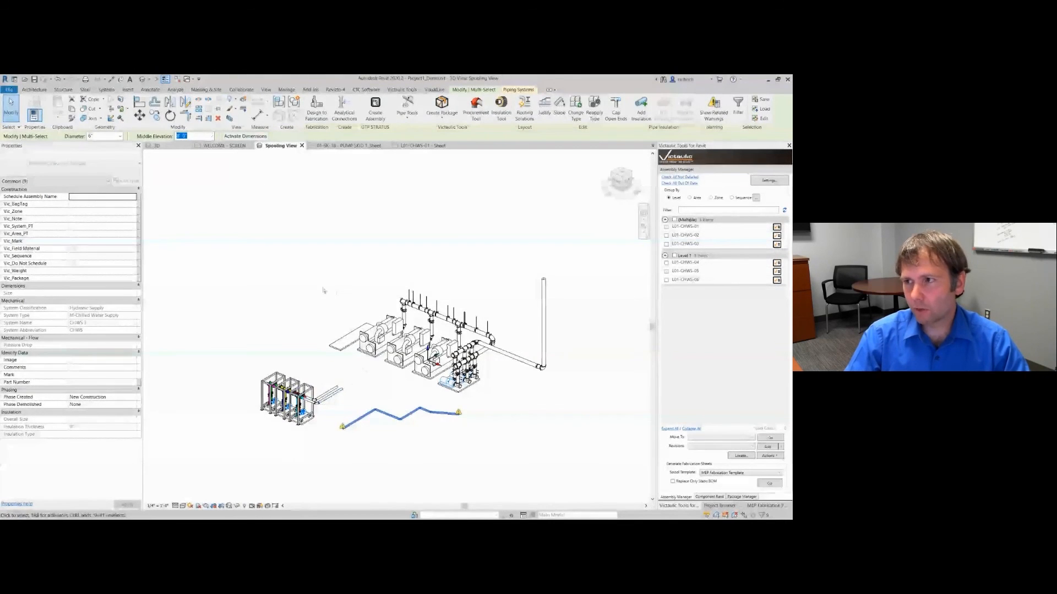
left_click(538, 251)
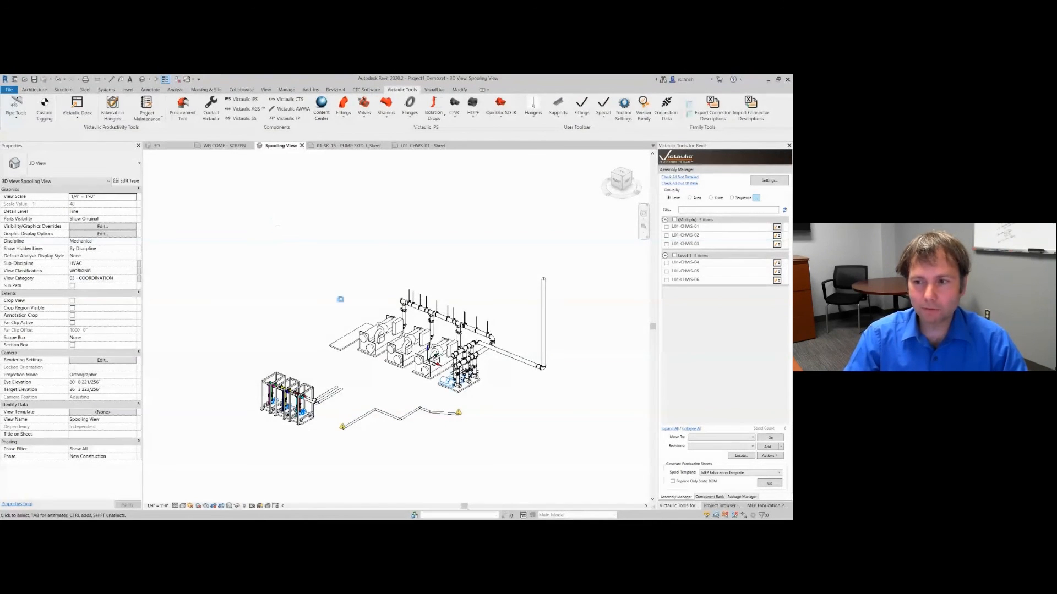
Step: Open the Sequence Manager, enlarge its window and expand sequence 01 to review its milestone dates
left_click_drag(360, 222, 295, 207)
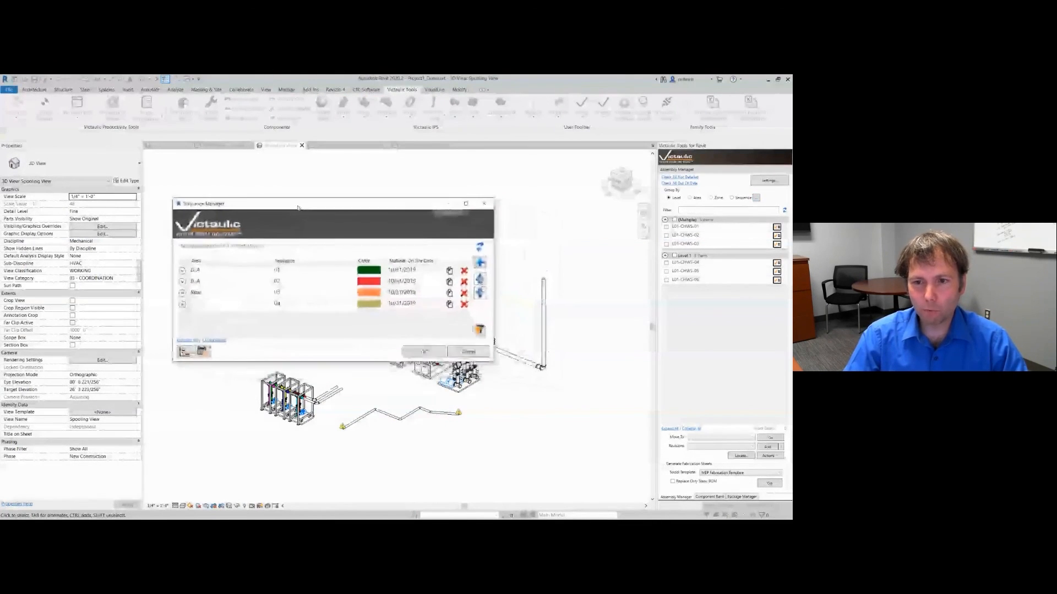
left_click_drag(491, 362, 505, 399)
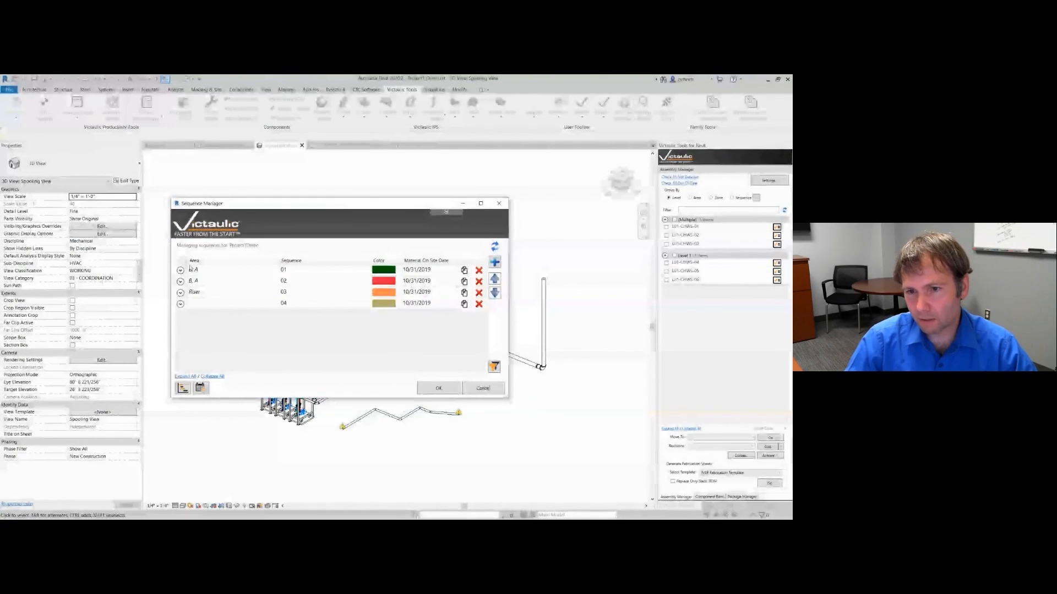
left_click(180, 270)
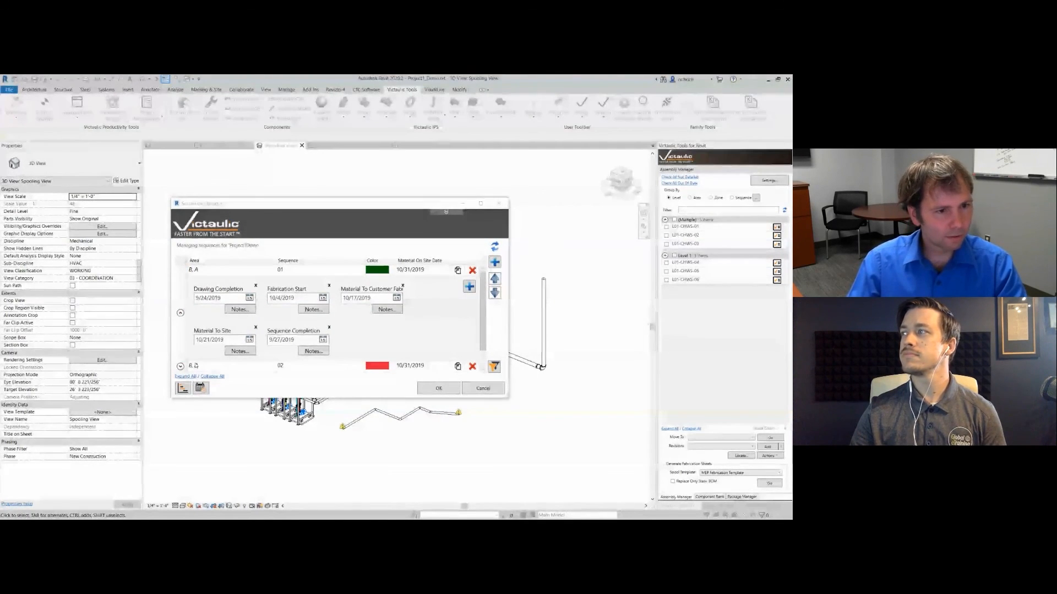
Step: Switch to the presentation slide show and display the closing Thank You slide
key("alt+Tab")
left_click(221, 369)
key("Left")
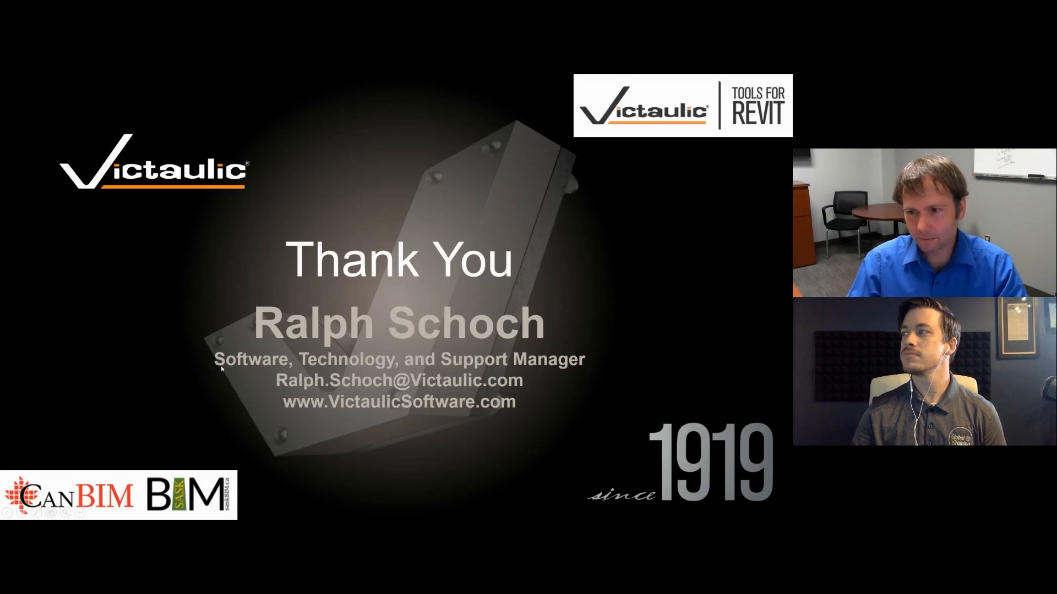